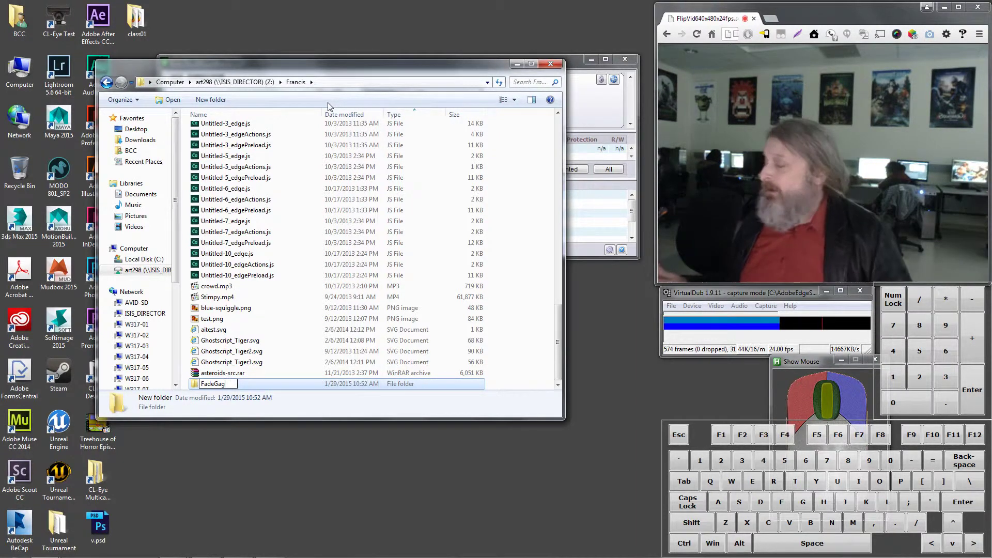
Step: Name the new folder in the Francis directory FadeGag and open it
key("Return")
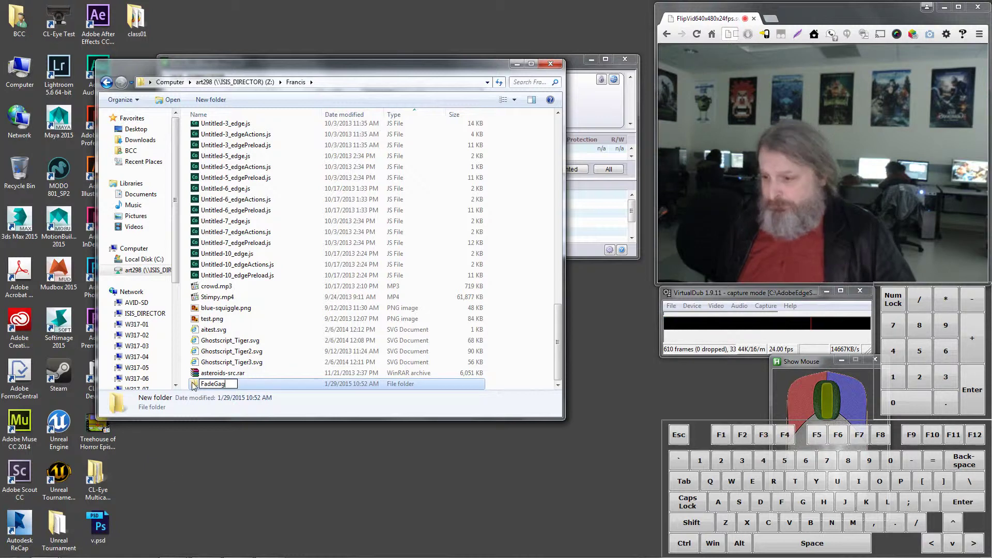
double_click(195, 384)
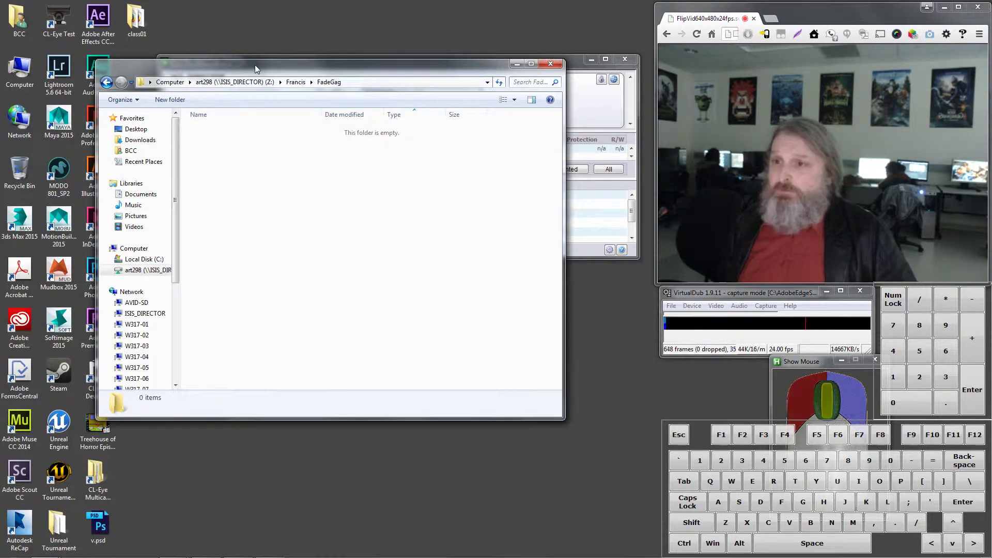
mouse_move(256, 64)
left_mouse_down()
mouse_move(296, 107)
mouse_move(270, 59)
left_mouse_up()
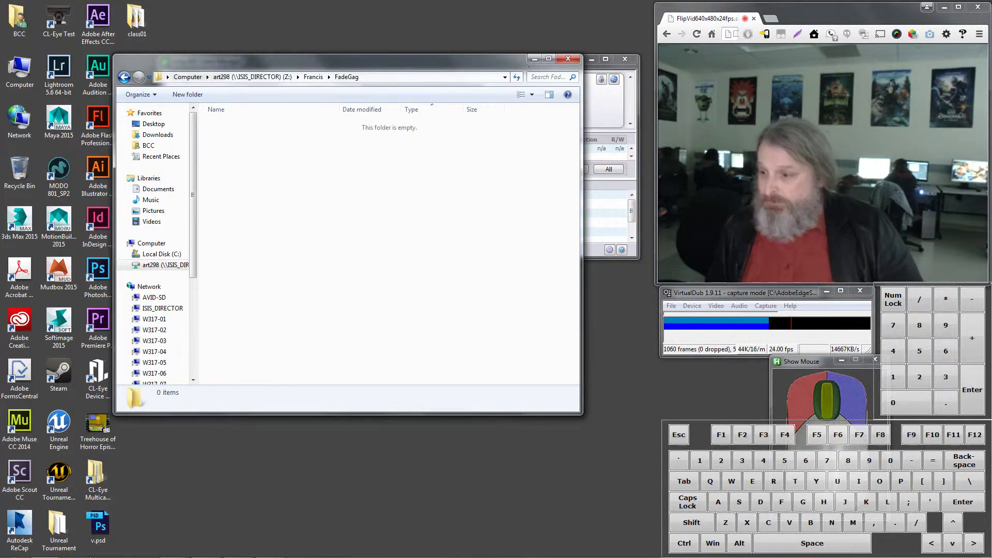
Step: Launch Adobe Edge Animate CC 2014, clear the windows covering it, and create a new composition
mouse_move(136, 552)
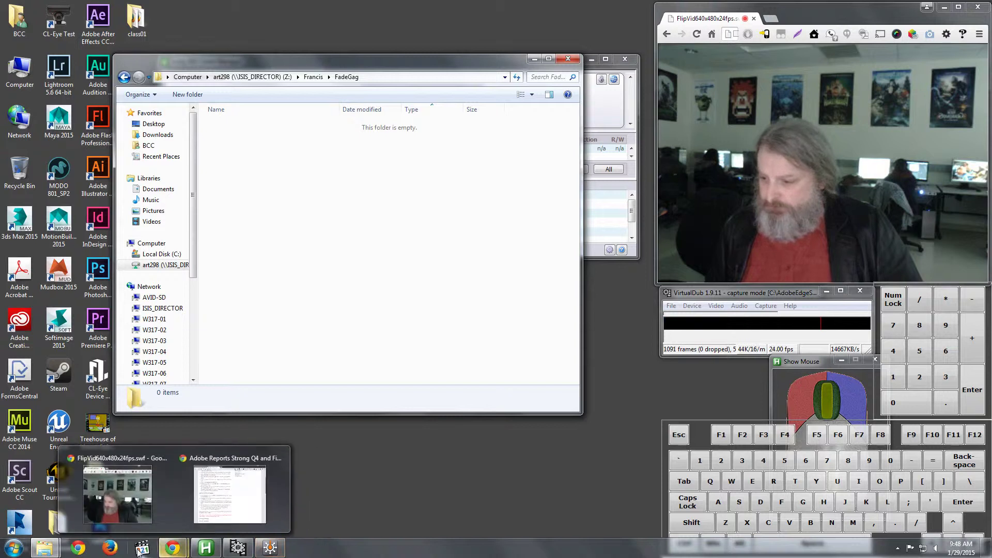
left_click(13, 549)
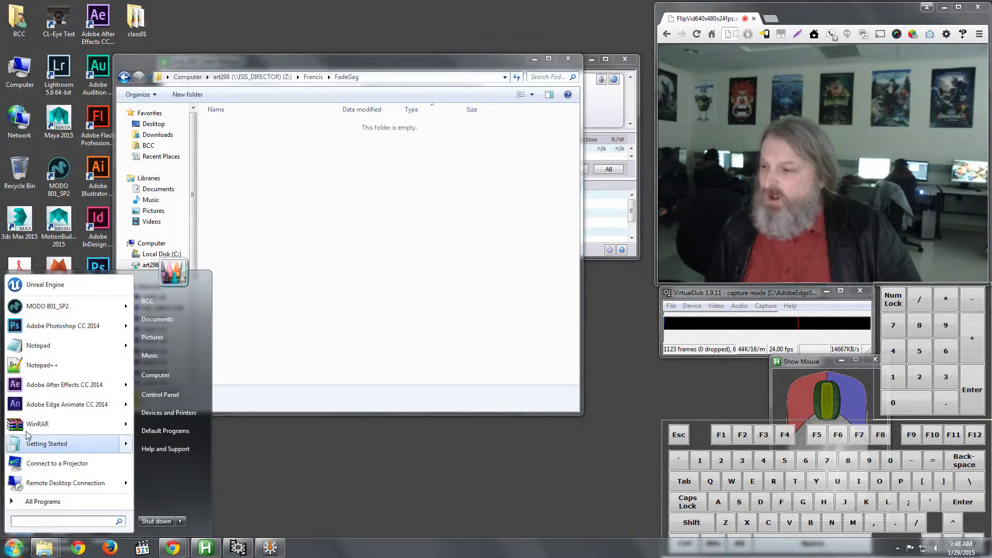
left_click(53, 406)
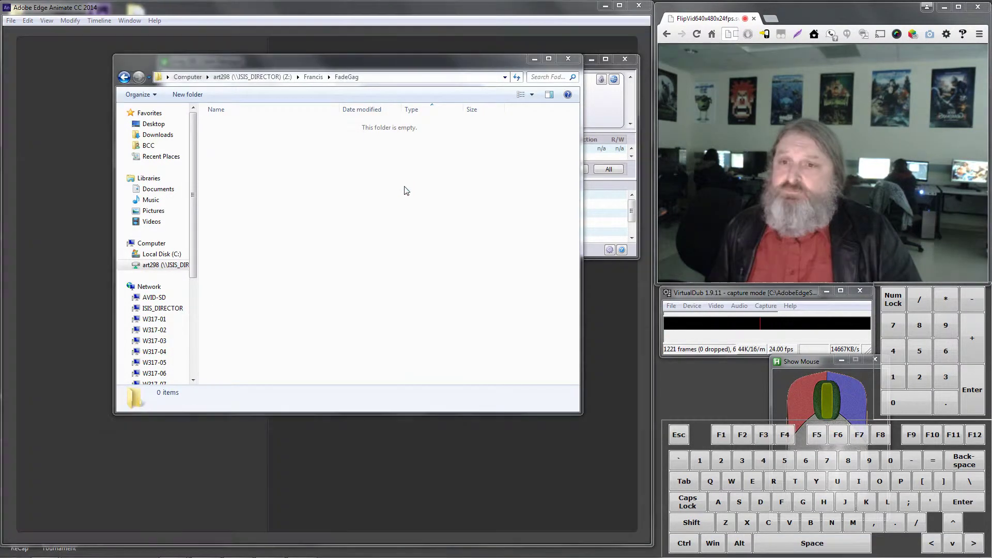
left_click(535, 60)
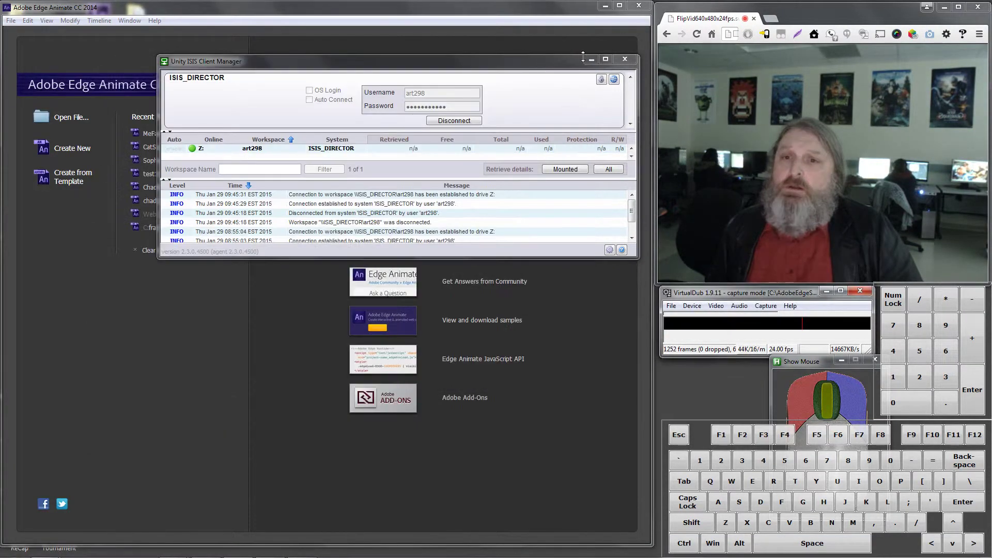
left_click(591, 61)
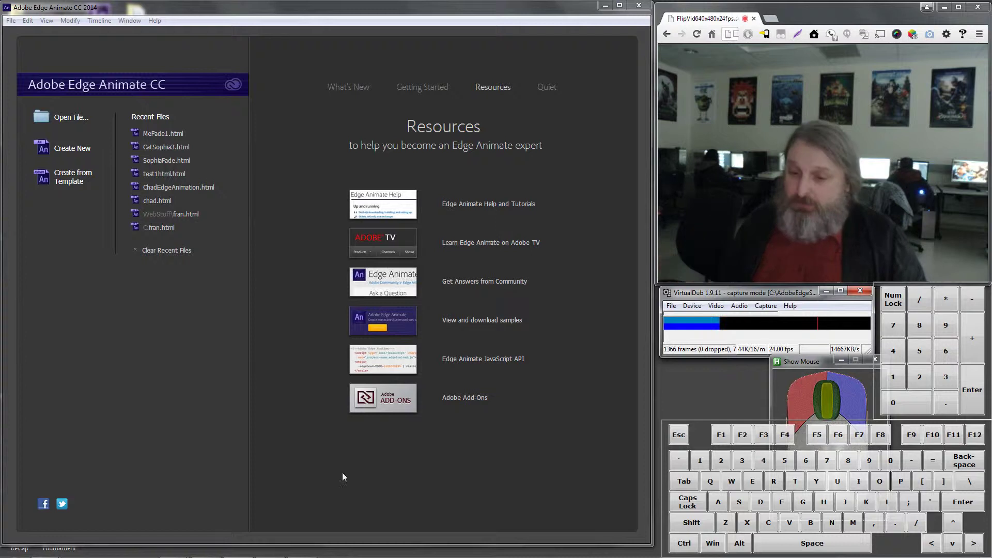
left_click_drag(461, 546, 465, 550)
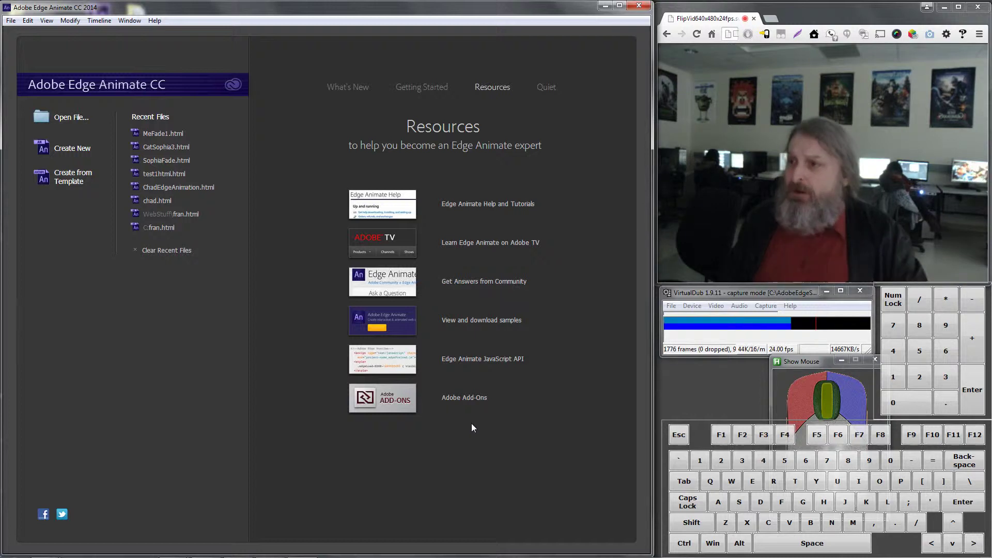
left_click(76, 152)
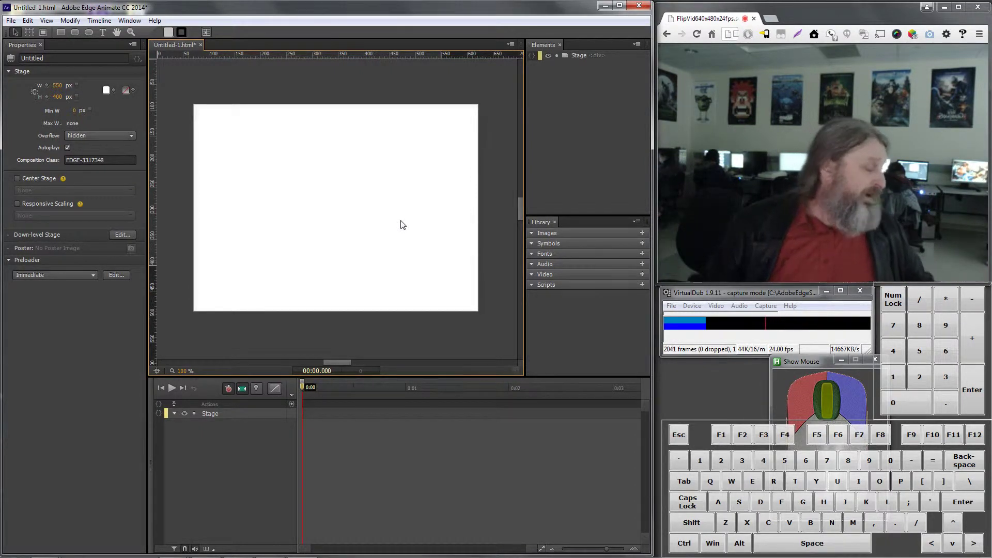
Step: Set the stage width to 1024 px
left_click(56, 86)
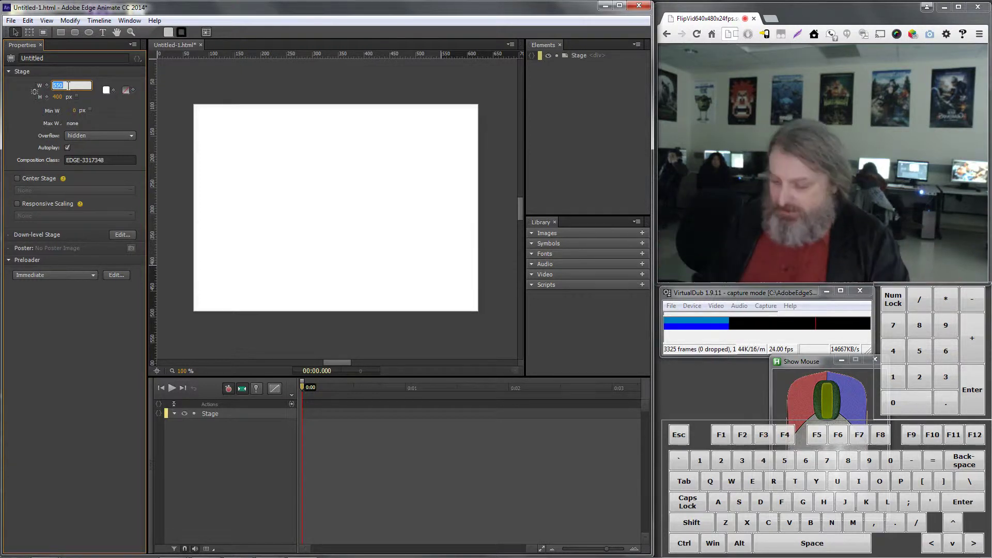
type("24")
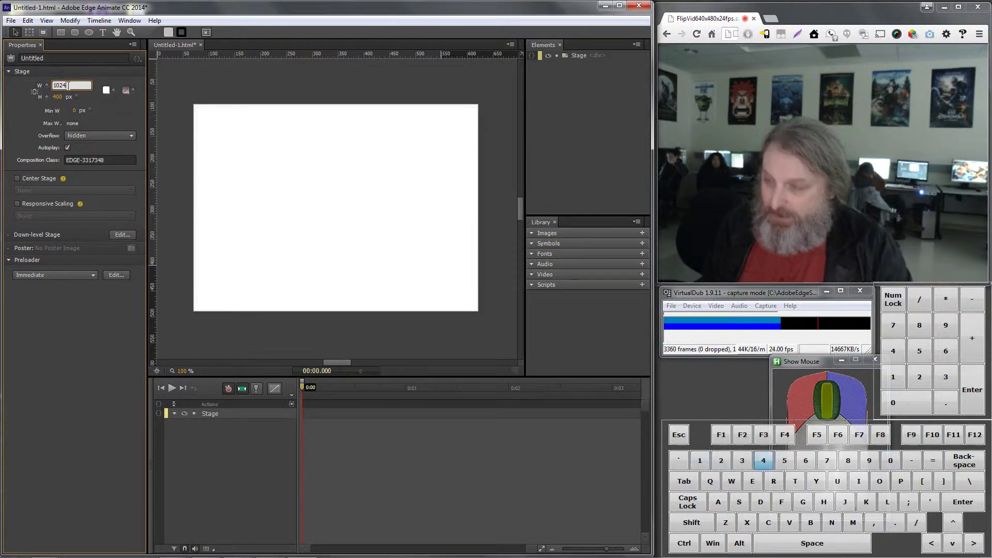
key("Return")
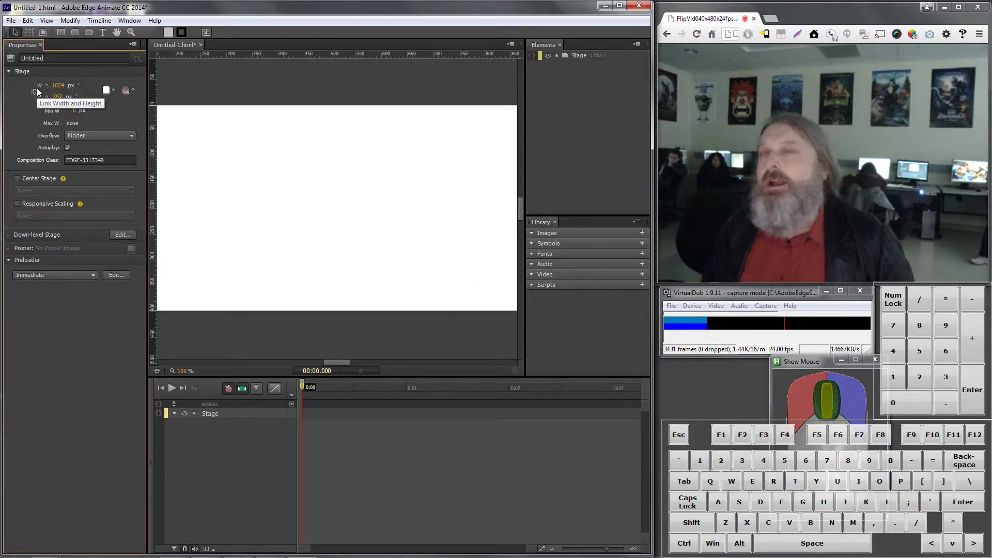
Step: Set the stage size to 1280 px wide and 1024 px high
left_click(58, 86)
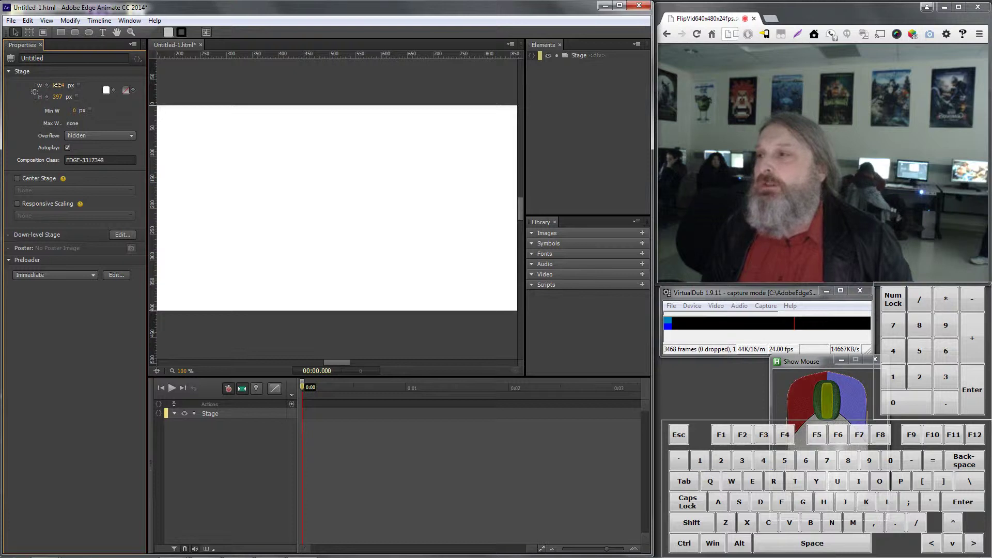
type("1280")
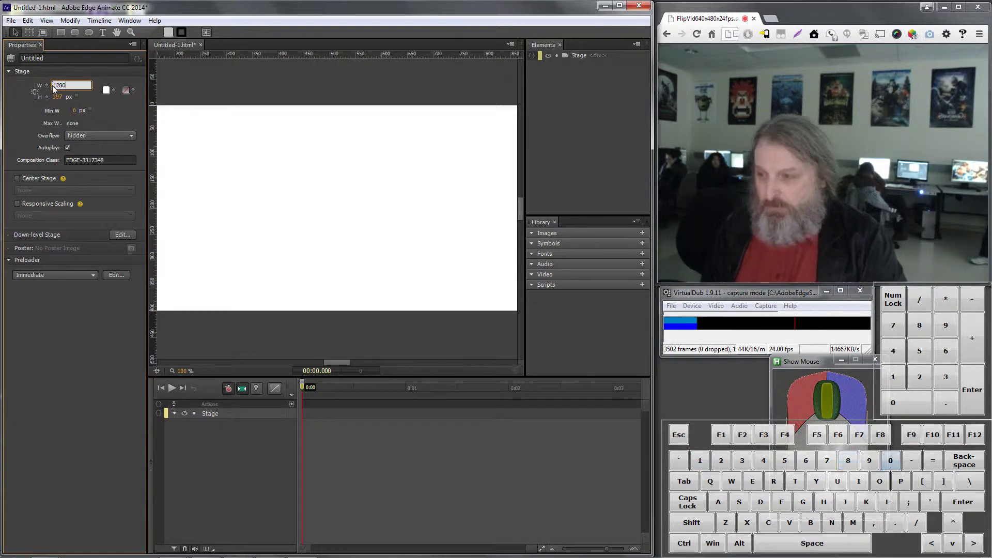
left_click(58, 98)
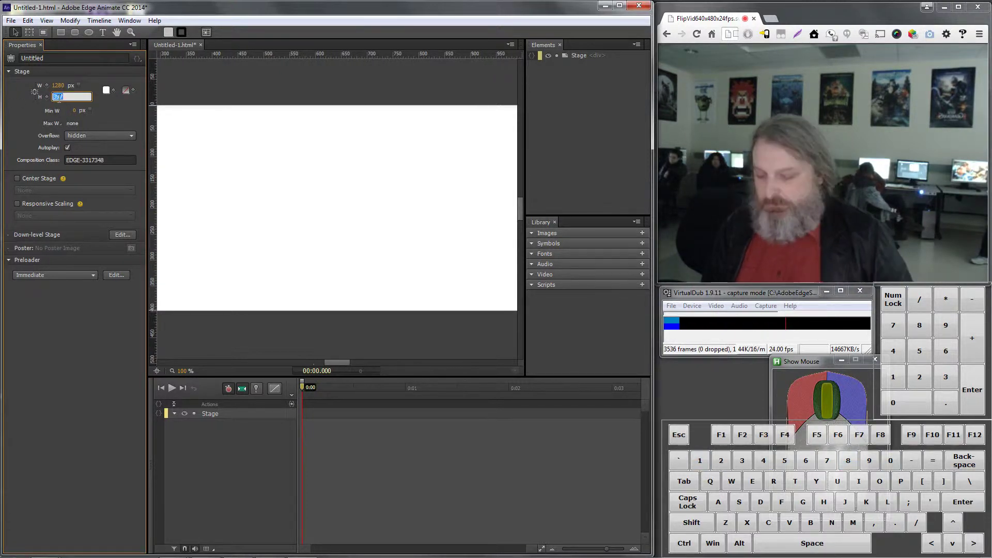
type("1024")
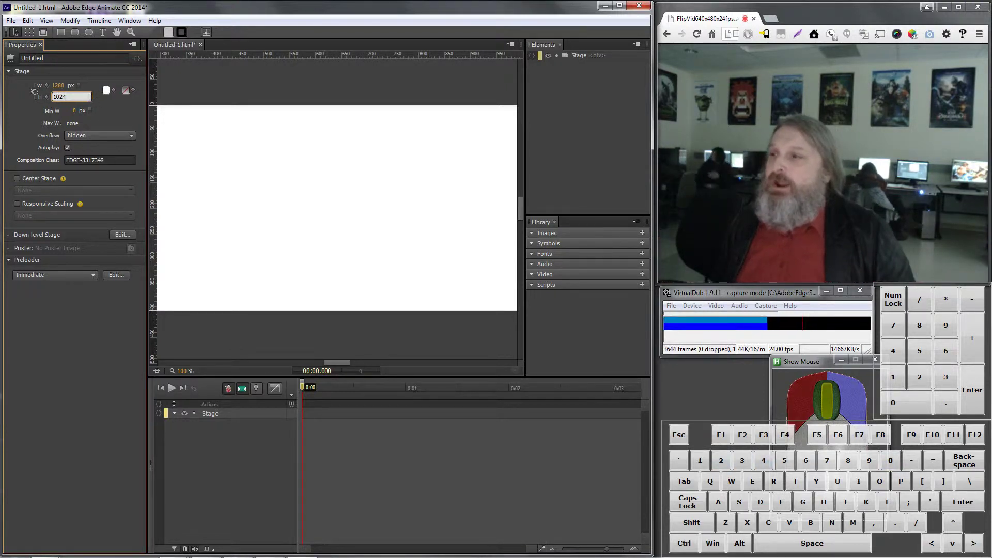
left_click_drag(182, 371, 105, 366)
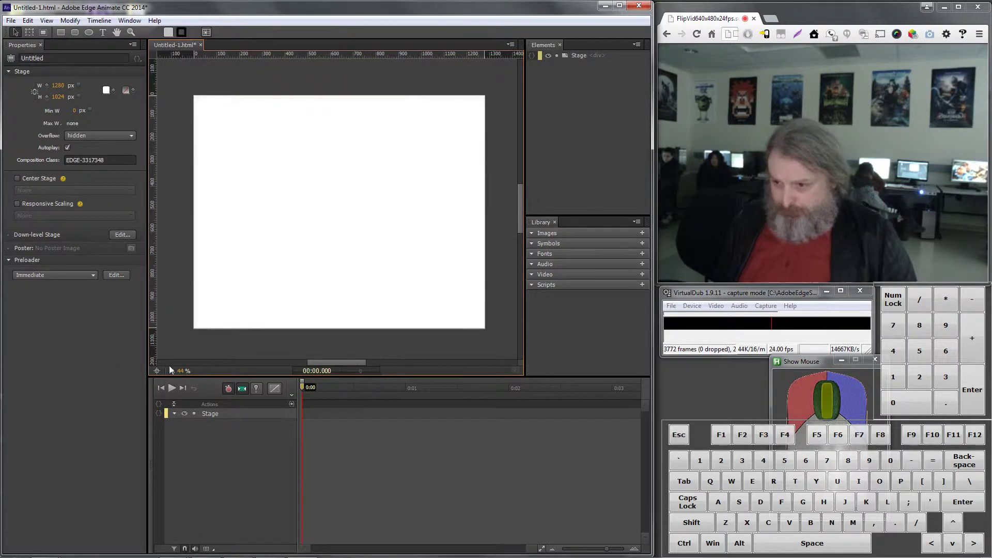
left_click_drag(179, 372, 178, 373)
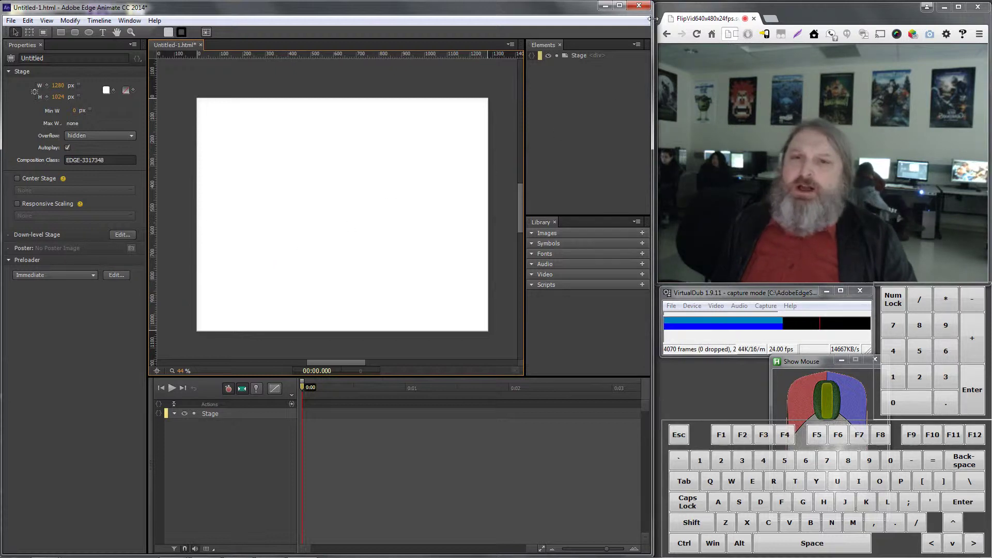
Step: Reset the Default workspace to its original layout and close the Lessons panel
left_click(119, 23)
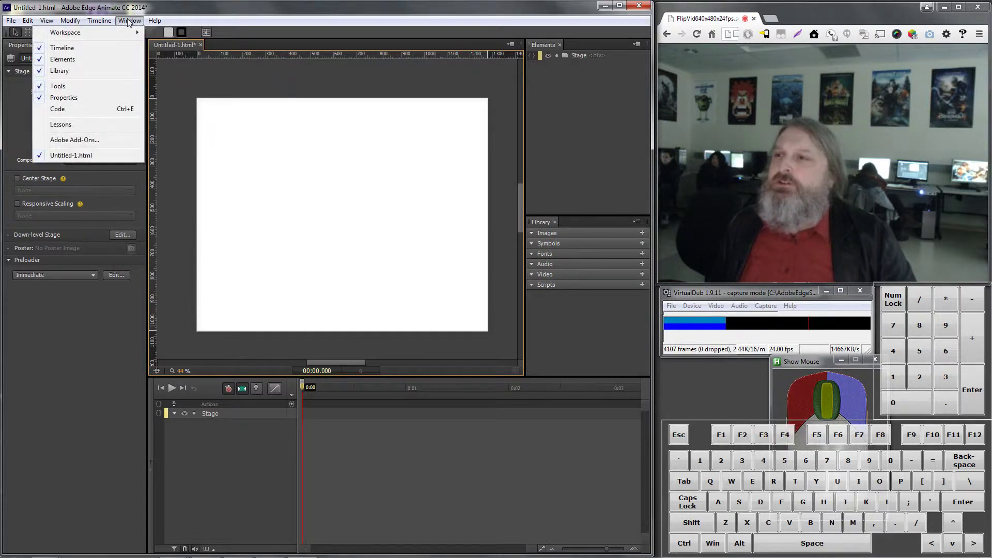
mouse_move(129, 34)
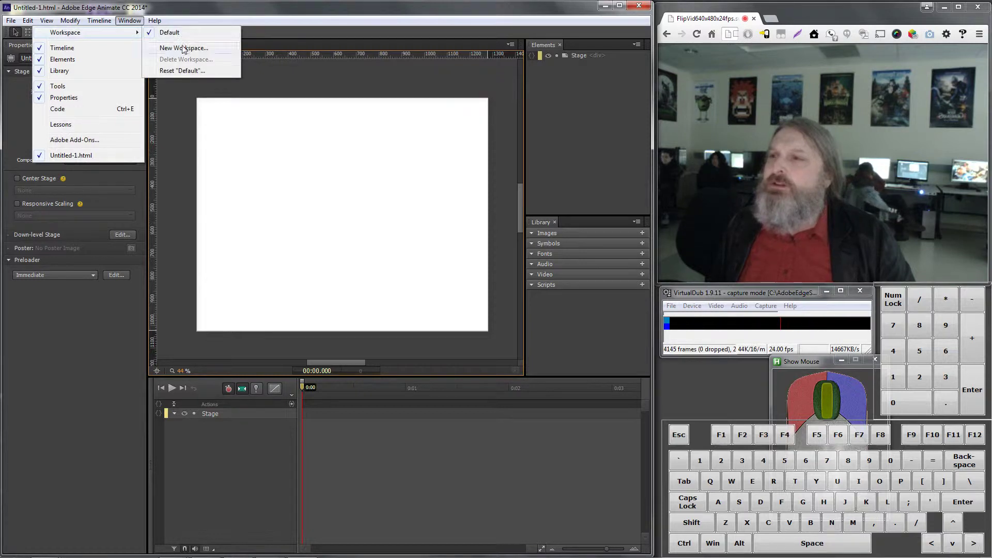
left_click(180, 71)
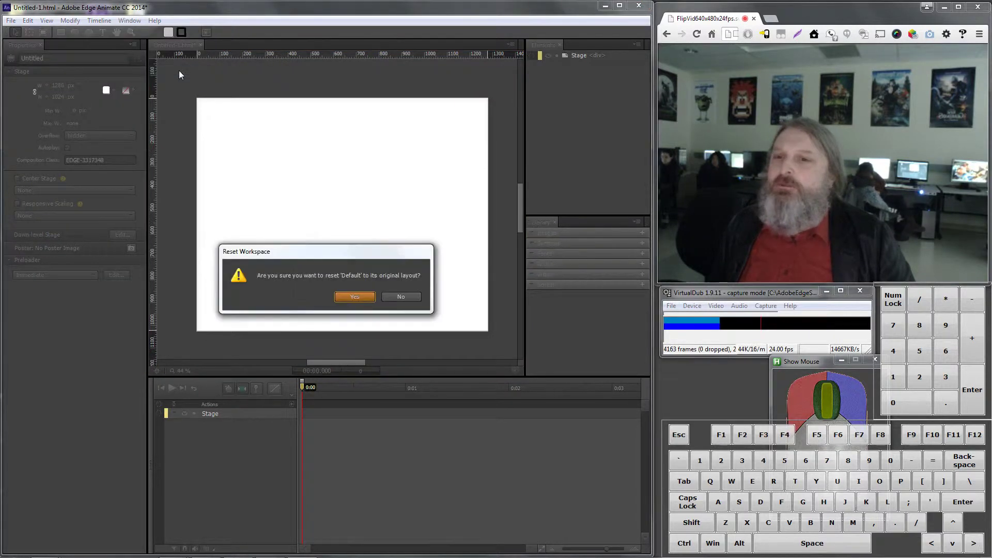
left_click(362, 297)
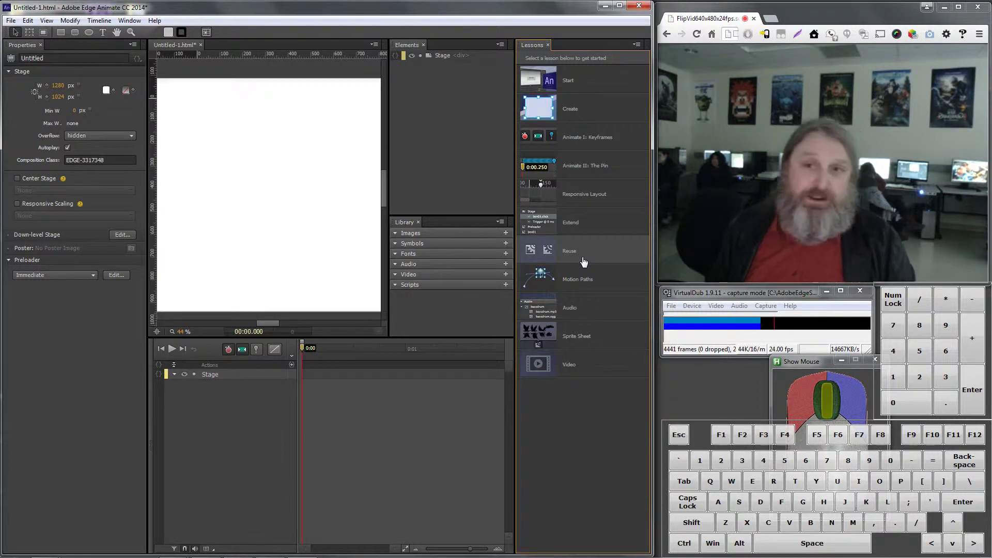
left_click(549, 44)
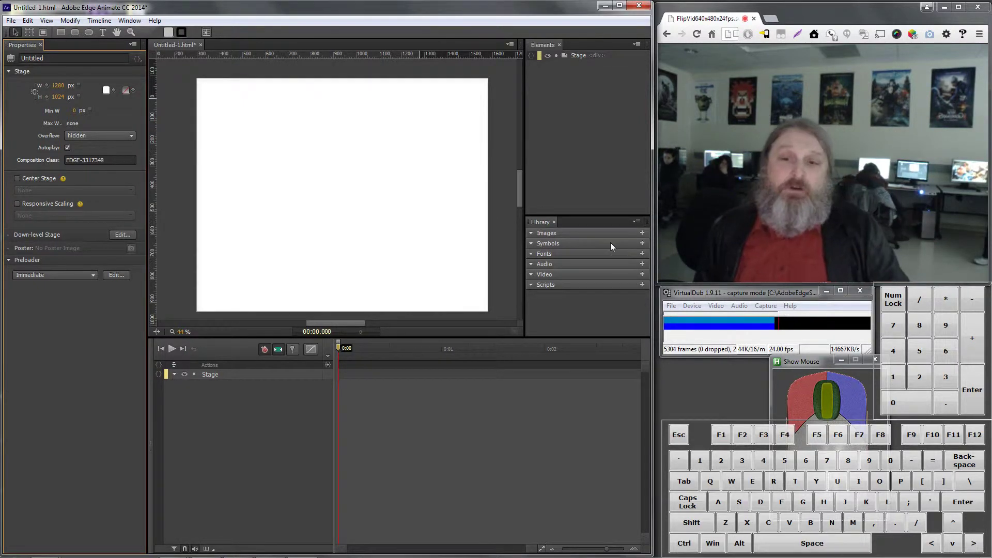
Step: Check which image file formats can be imported into the library, and leave without importing anything
left_click(643, 233)
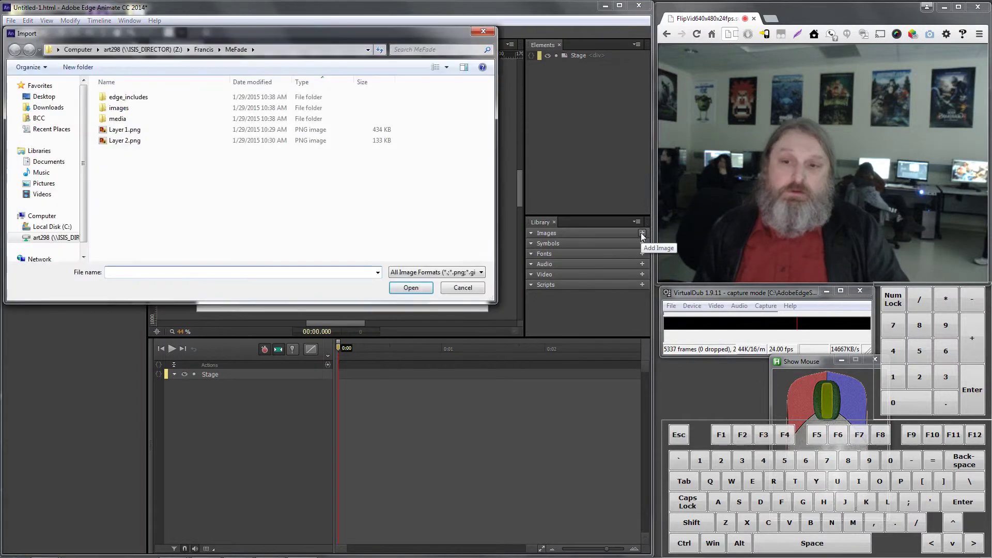
left_click_drag(309, 42, 410, 84)
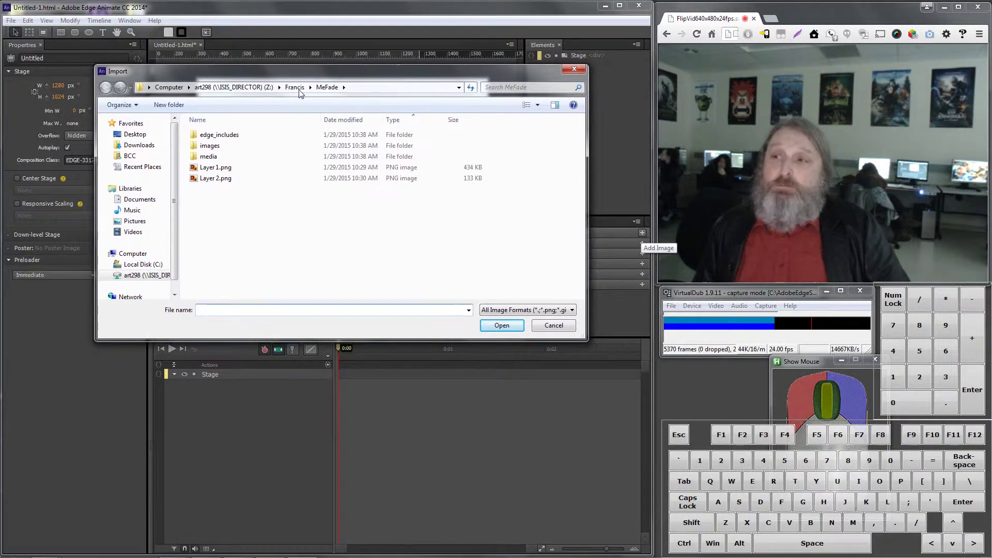
left_click(571, 310)
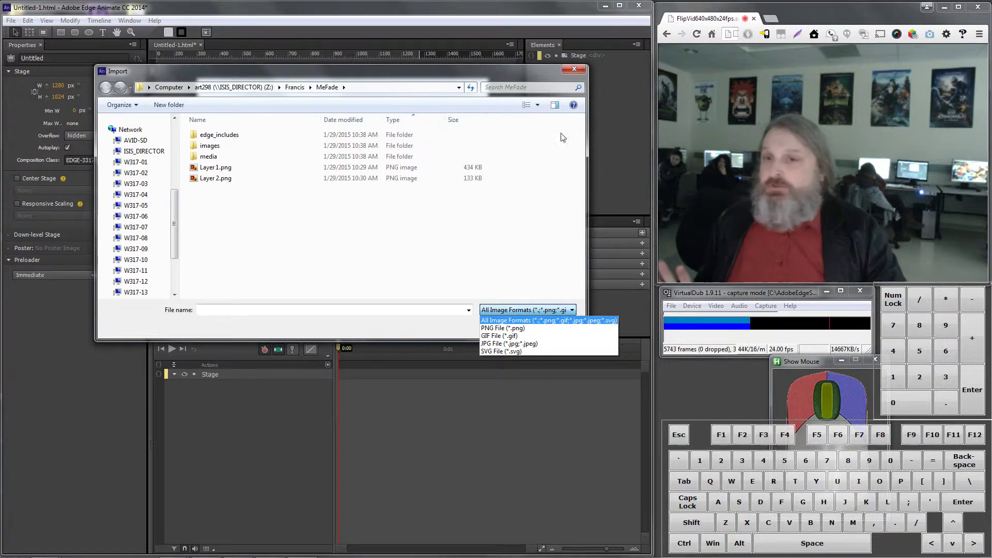
left_click(575, 69)
left_click(575, 69)
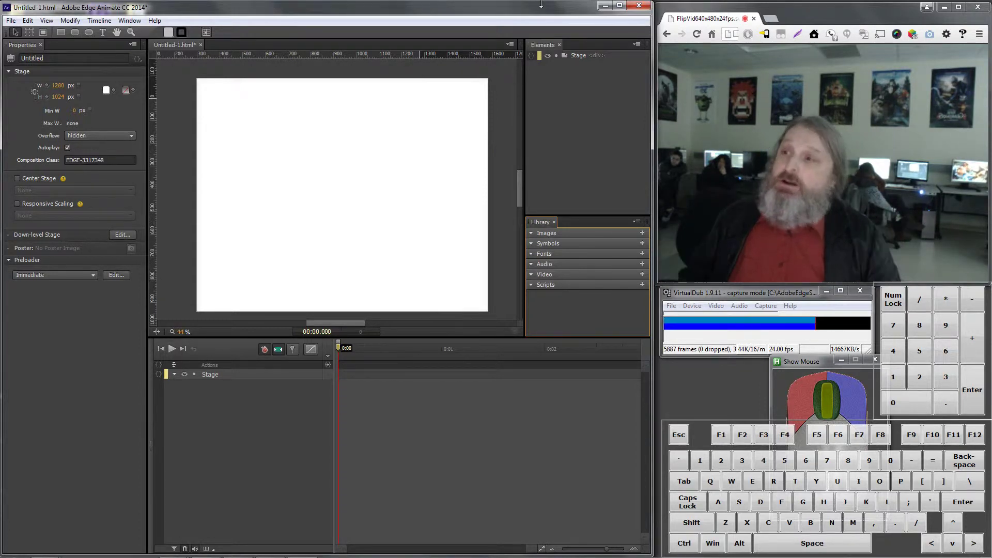
Step: Switch from Edge Animate to Adobe Photoshop and close its floating Google filter palette
left_click(604, 6)
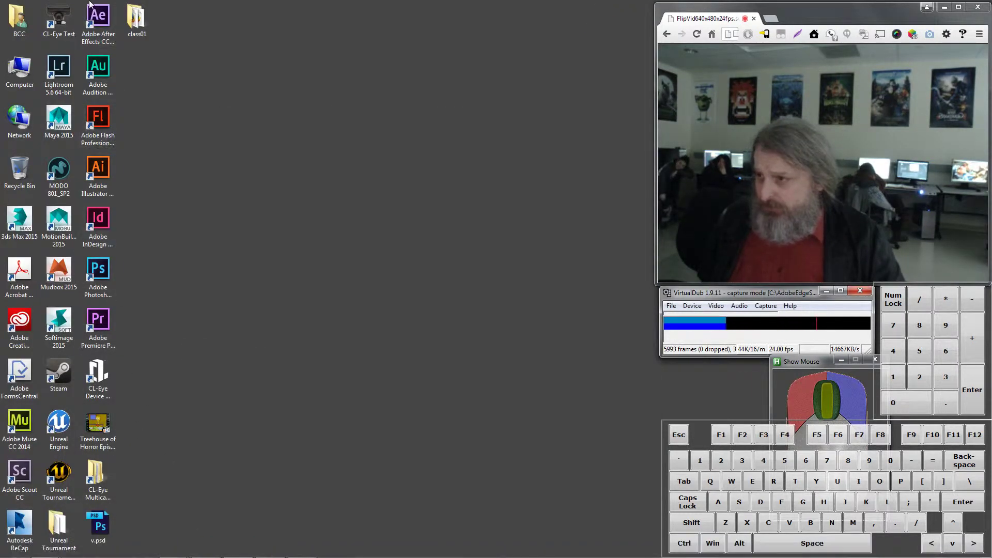
double_click(98, 274)
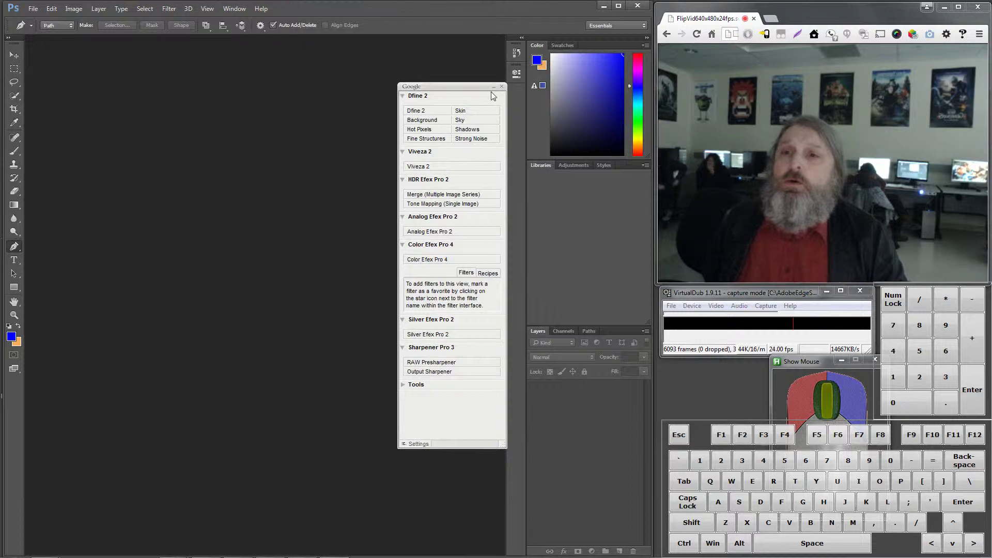
left_click(502, 86)
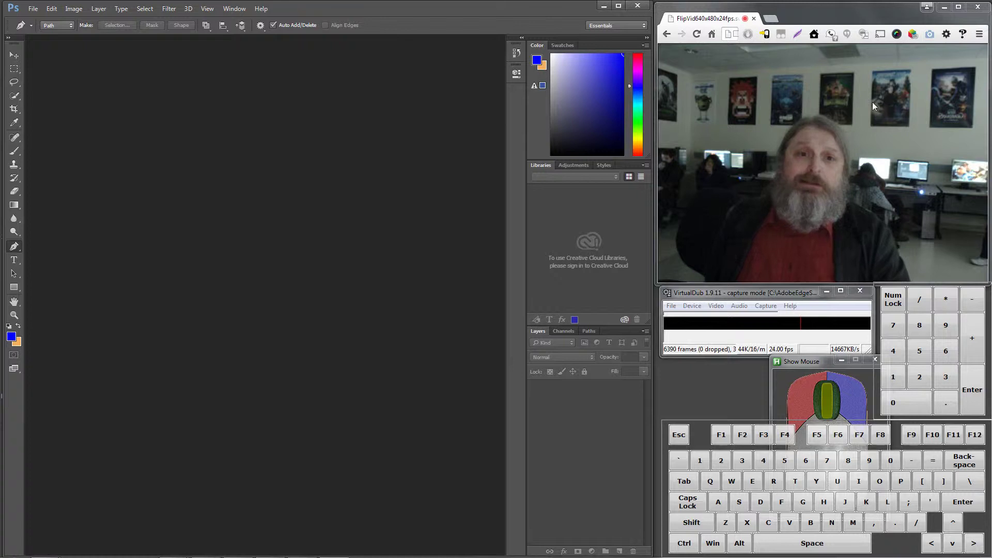
Step: Start a Lightshot capture of the webcam view with the presenter and fit the selection to the whole video frame
left_click(798, 35)
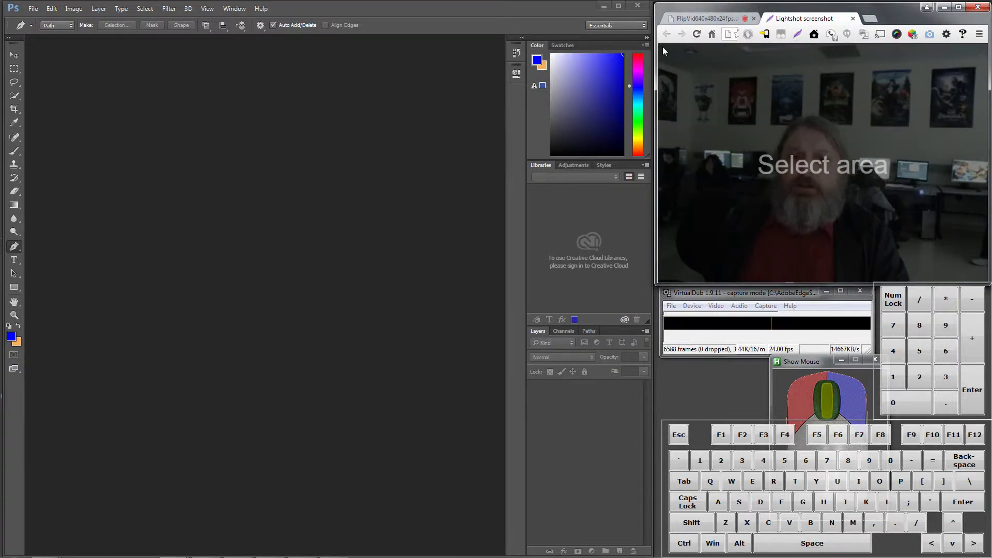
left_click_drag(663, 46, 985, 241)
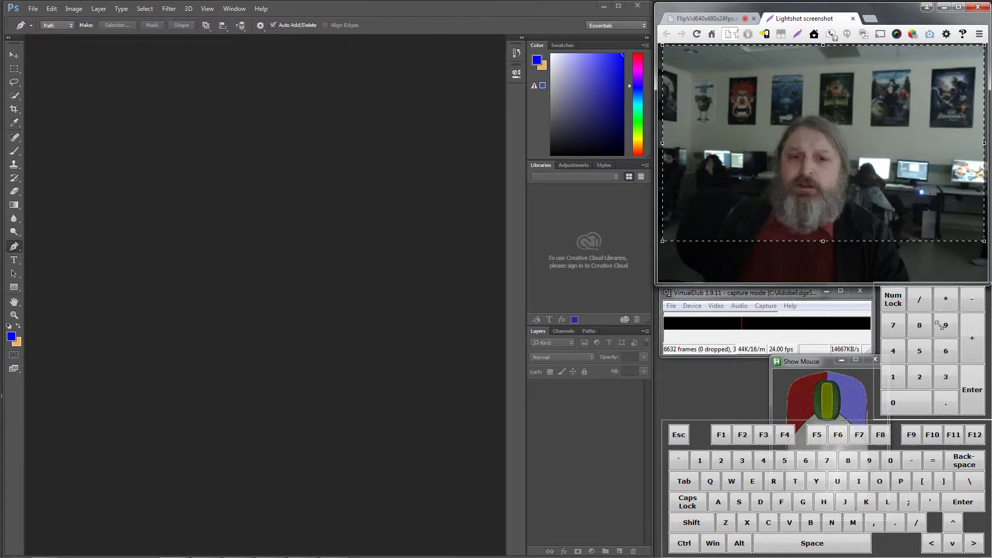
left_click_drag(941, 325, 941, 325)
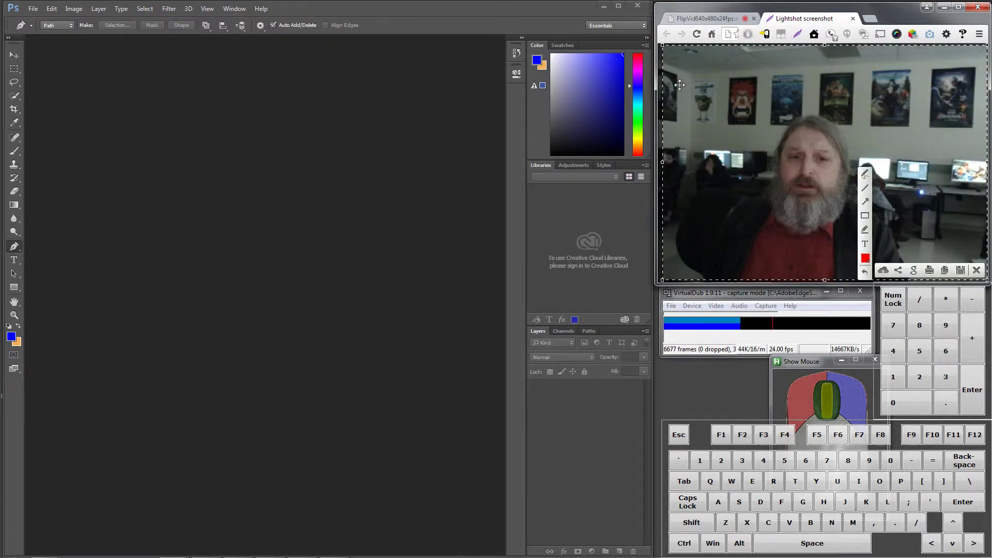
left_click_drag(663, 50, 659, 46)
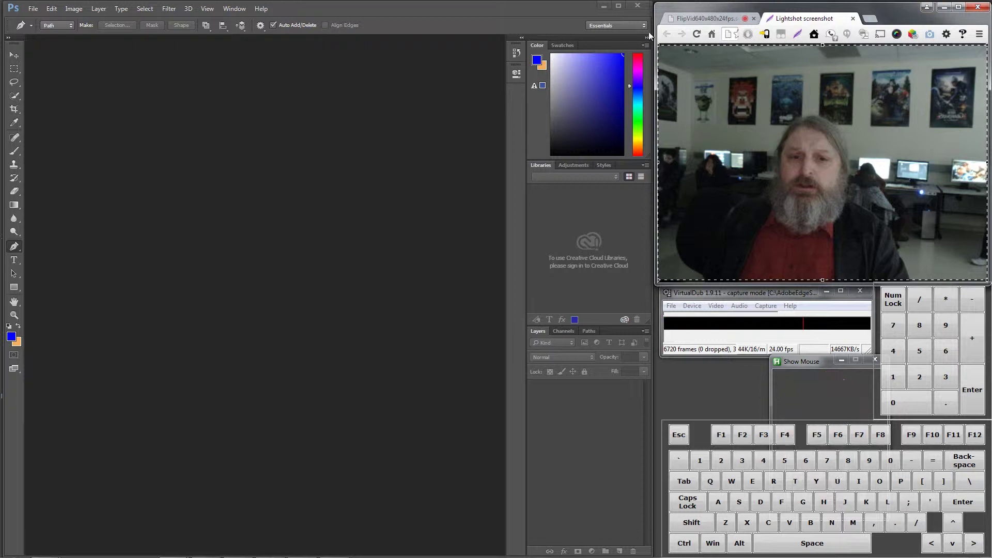
left_click_drag(822, 45, 822, 44)
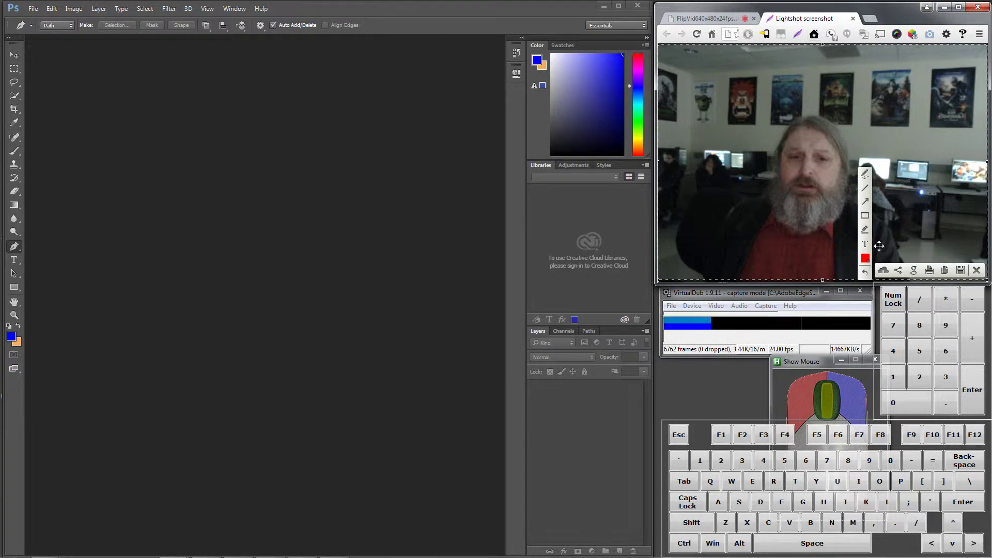
Step: Start saving the capture to disk and browse to the FadeGag folder on the art298 drive, sorting the drive by date modified
left_click(961, 269)
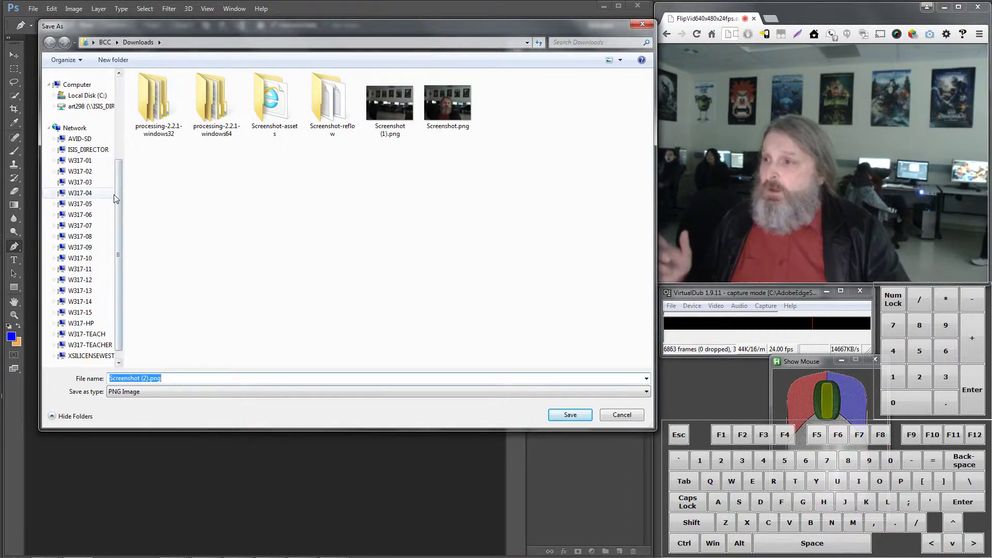
scroll(111, 202, "up", 4)
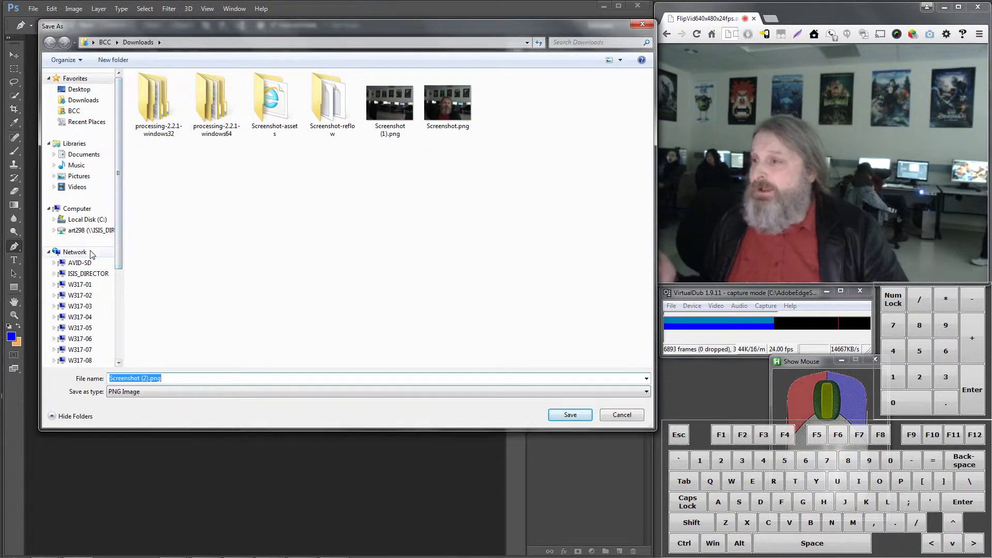
left_click(72, 230)
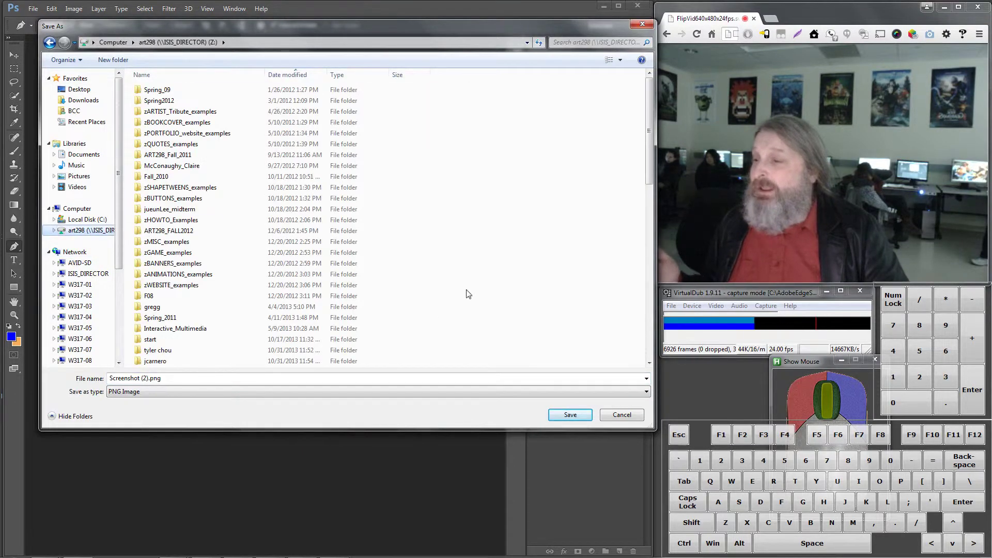
left_click_drag(648, 159, 640, 128)
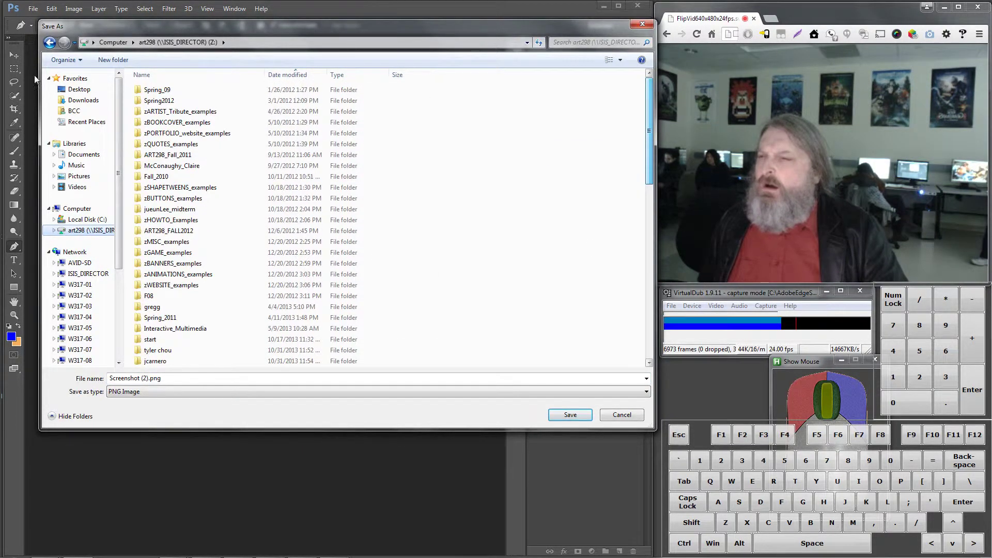
left_click(278, 75)
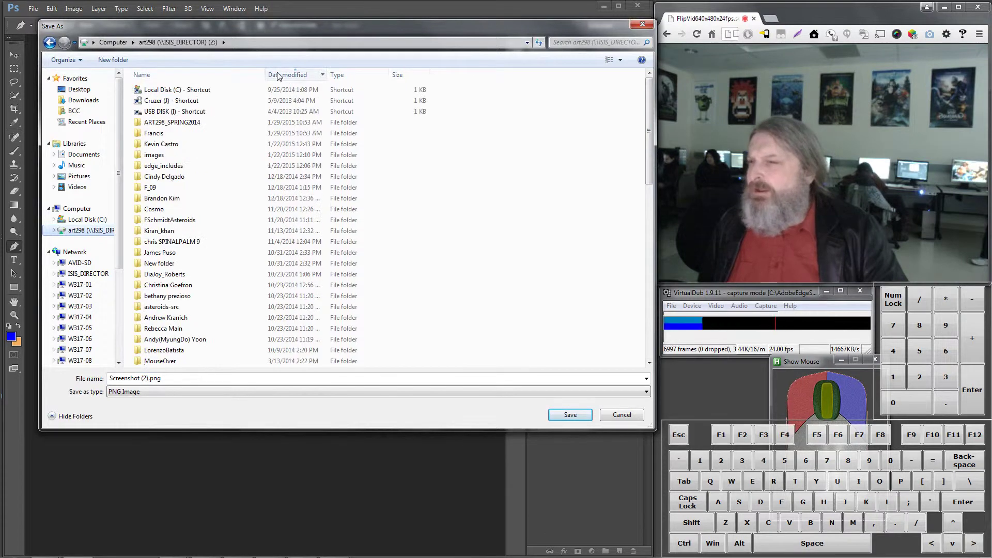
double_click(173, 134)
double_click(158, 112)
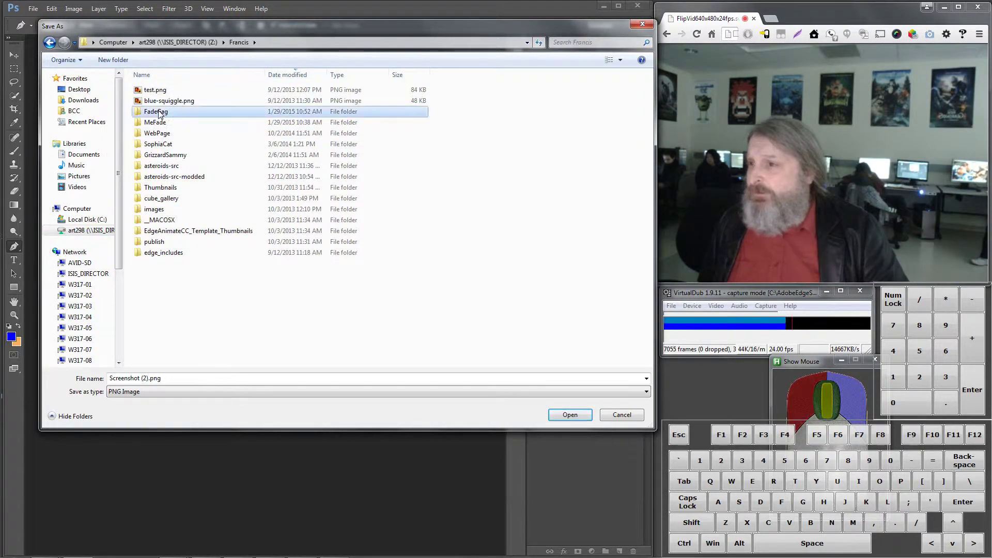
Step: Save the capture as a PNG image named foreground in the FadeGag folder
left_click(206, 378)
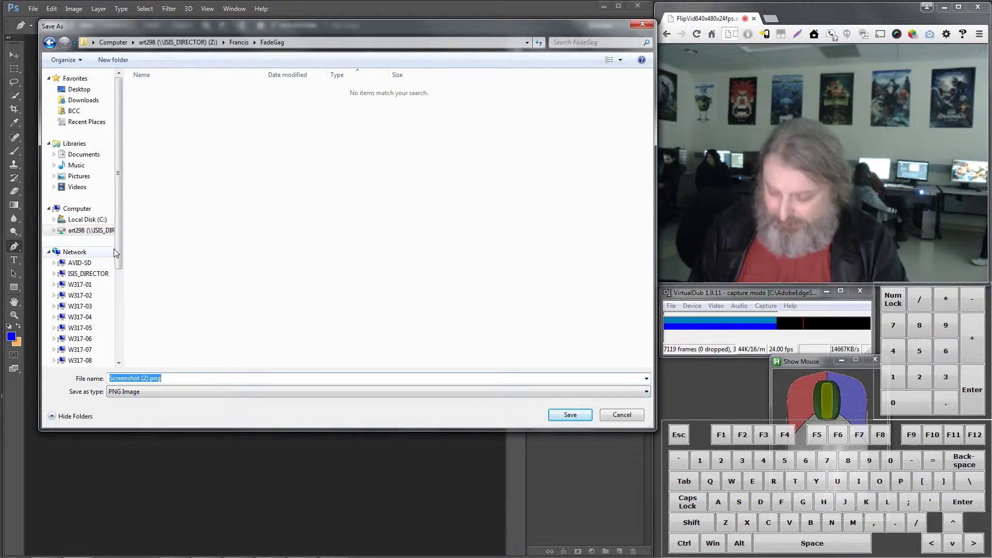
type("f")
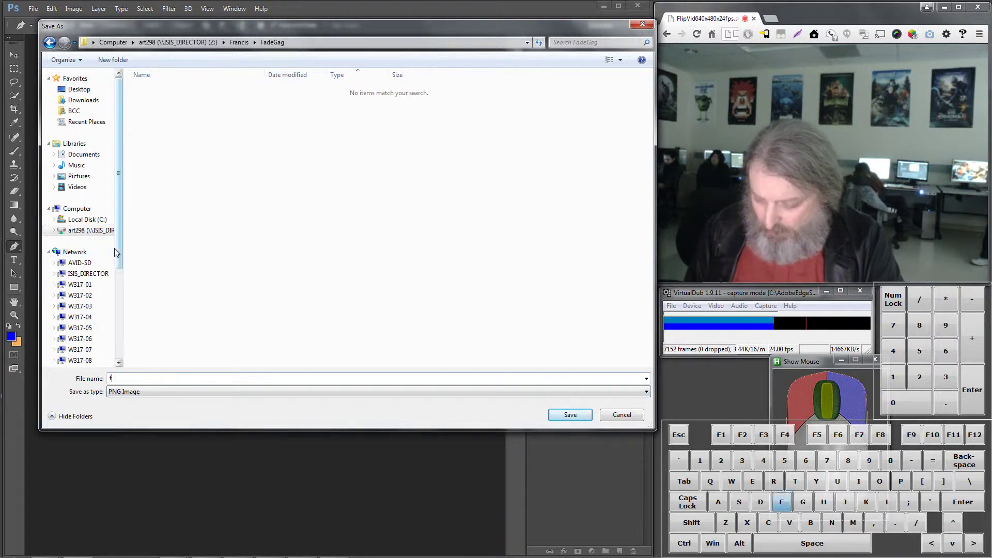
type("oregro")
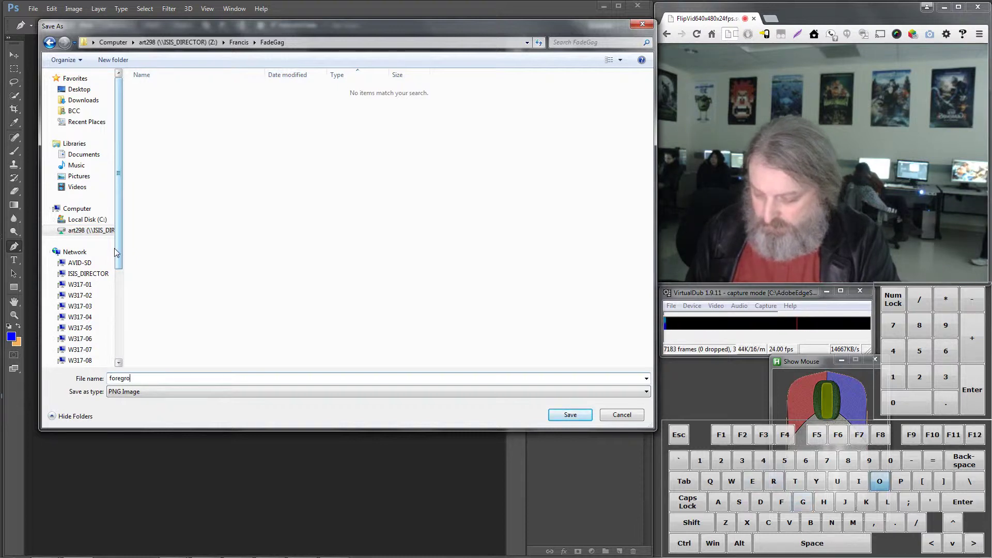
type("und")
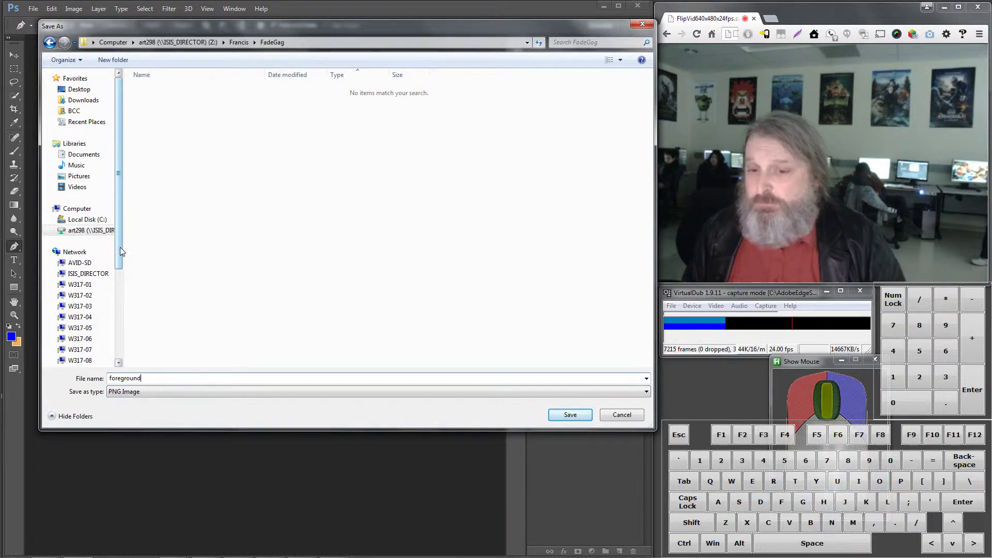
left_click(612, 392)
left_click(612, 390)
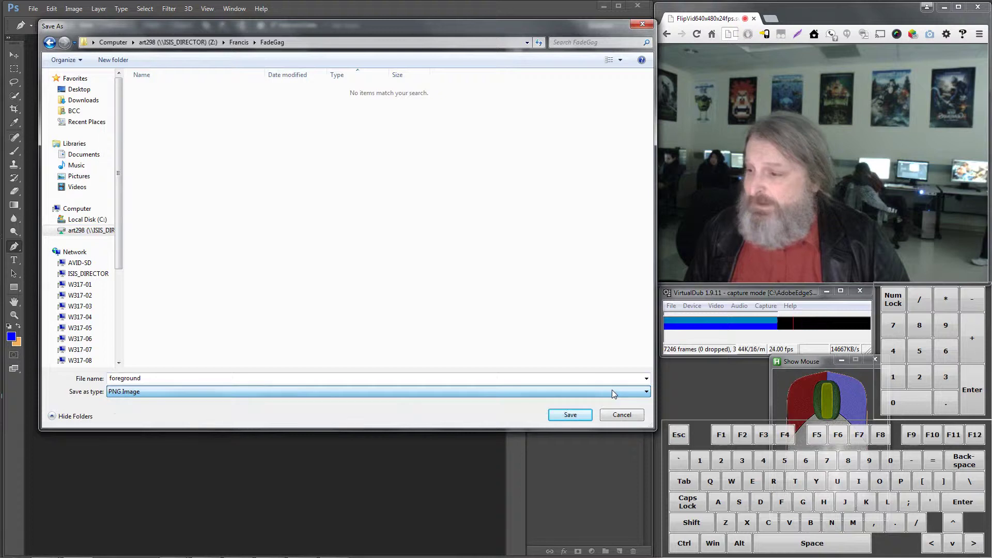
left_click(571, 414)
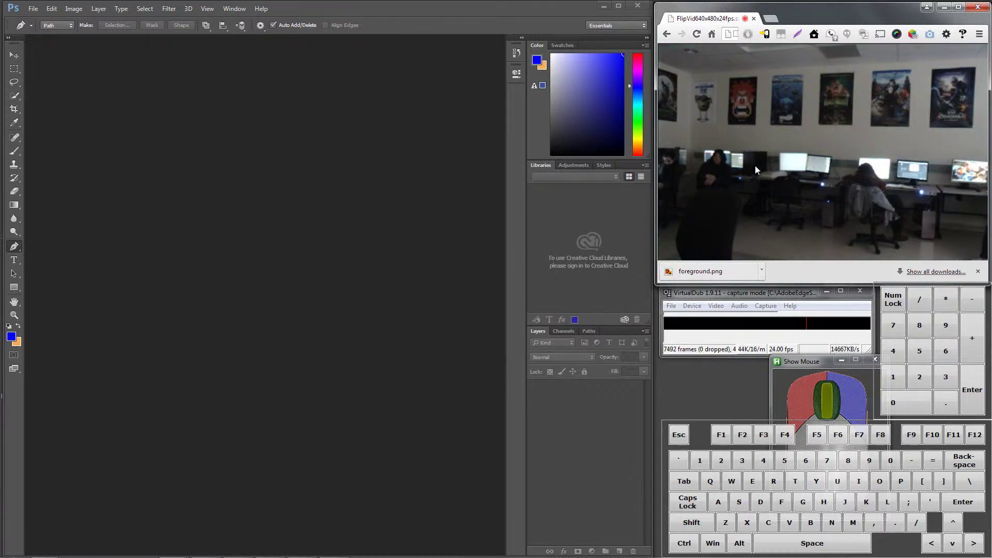
Step: Capture the webcam view of the room without the presenter in Lightshot, selecting the whole video frame, and dismiss the finished download notice
left_click(799, 35)
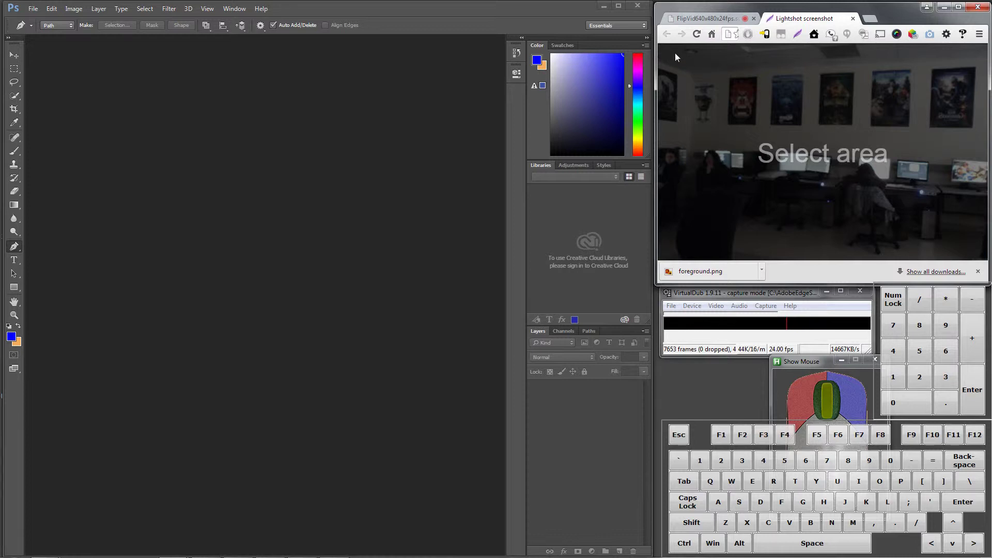
left_click_drag(659, 44, 979, 258)
left_click_drag(991, 346, 984, 260)
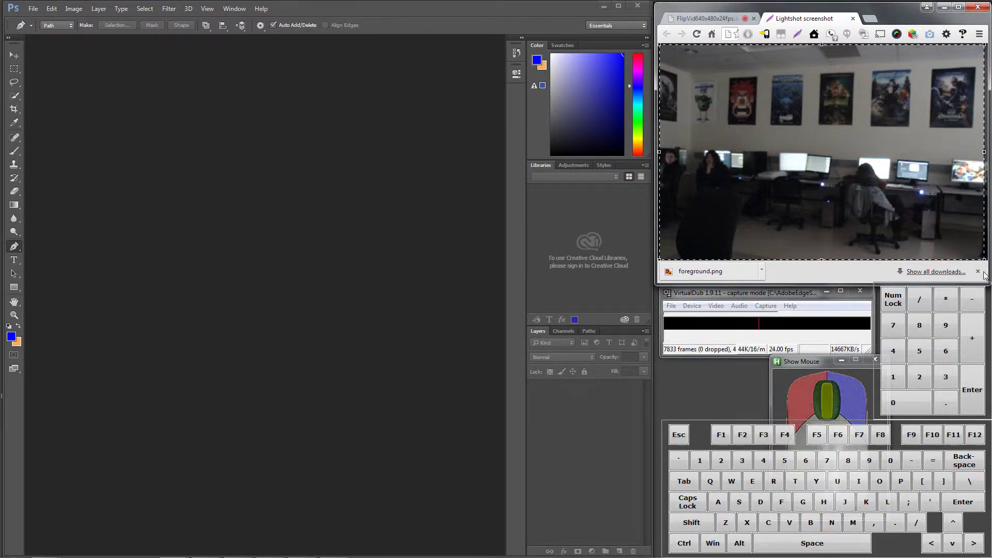
left_click(979, 273)
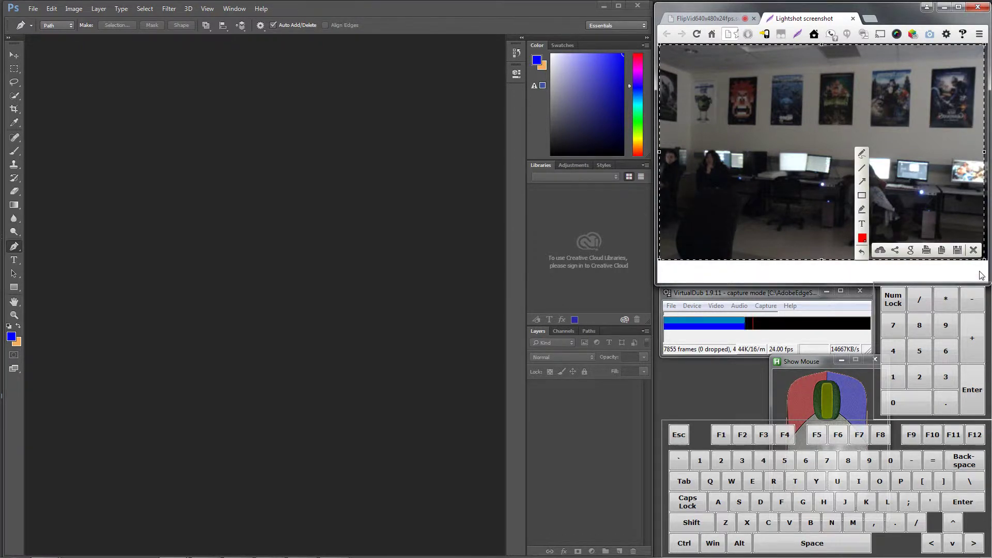
Step: Start saving the empty-room capture and browse to the FadeGag project folder on the art298 drive
left_click(960, 250)
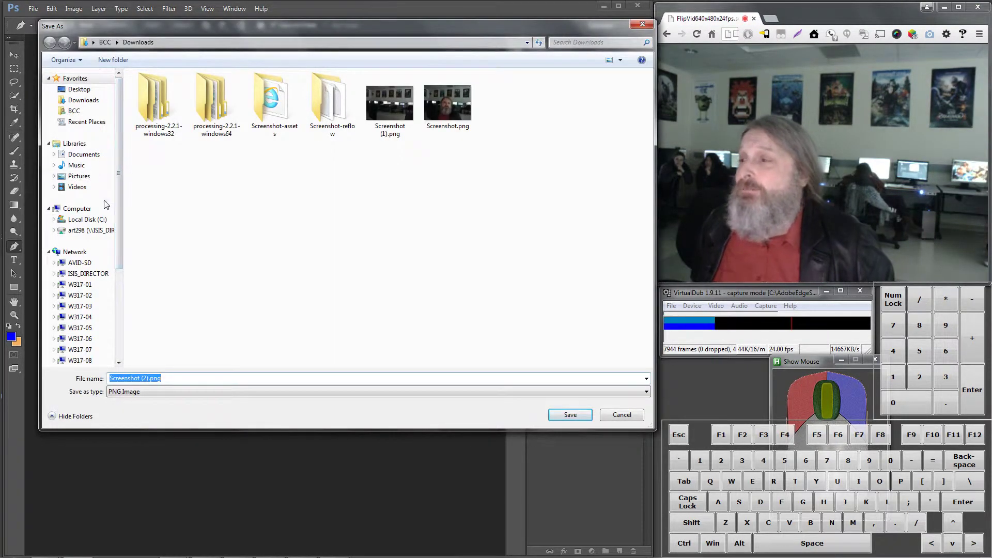
left_click(88, 233)
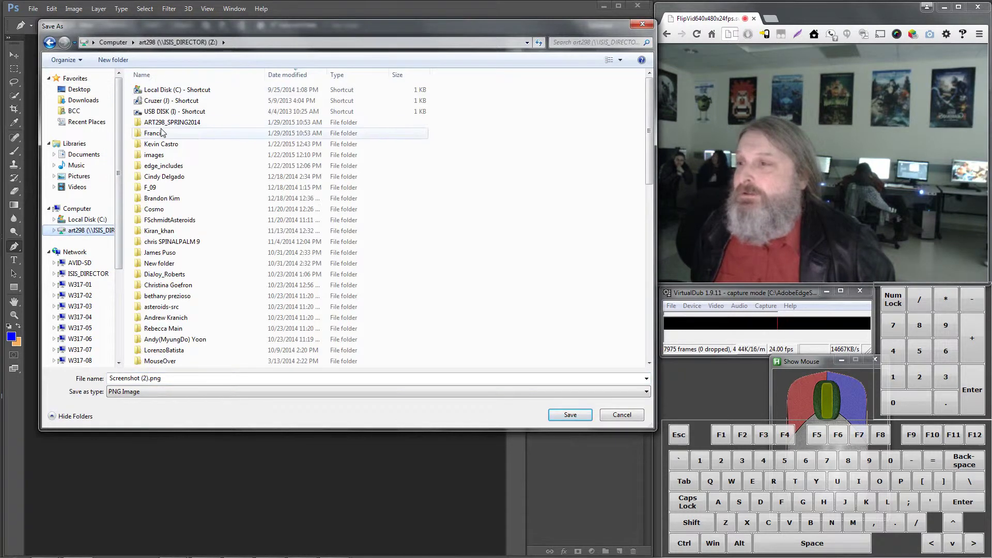
left_click(163, 133)
double_click(163, 133)
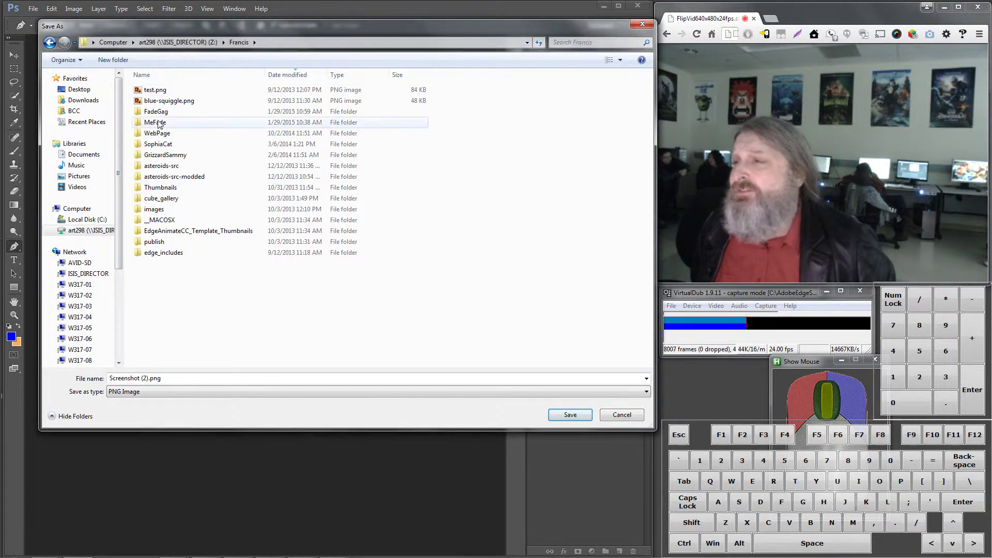
left_click(161, 114)
double_click(161, 114)
Step: Reuse the foreground.png file name, change it to background.png, and save the empty-room capture in FadeGag
left_click(165, 91)
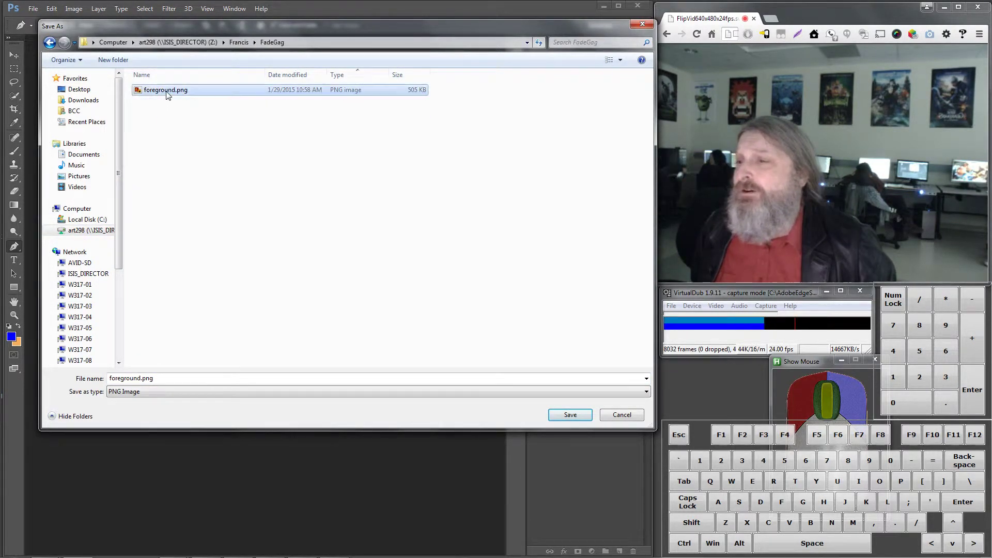
double_click(178, 379)
left_click(179, 379)
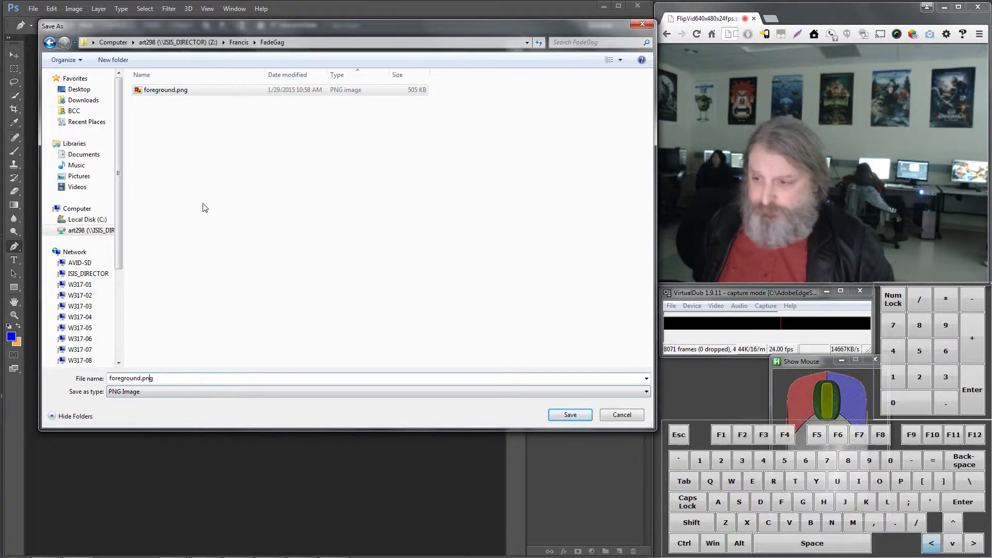
key("BackSpace")
key("BackSpace")
key("BackSpace")
key("BackSpace")
key("BackSpace")
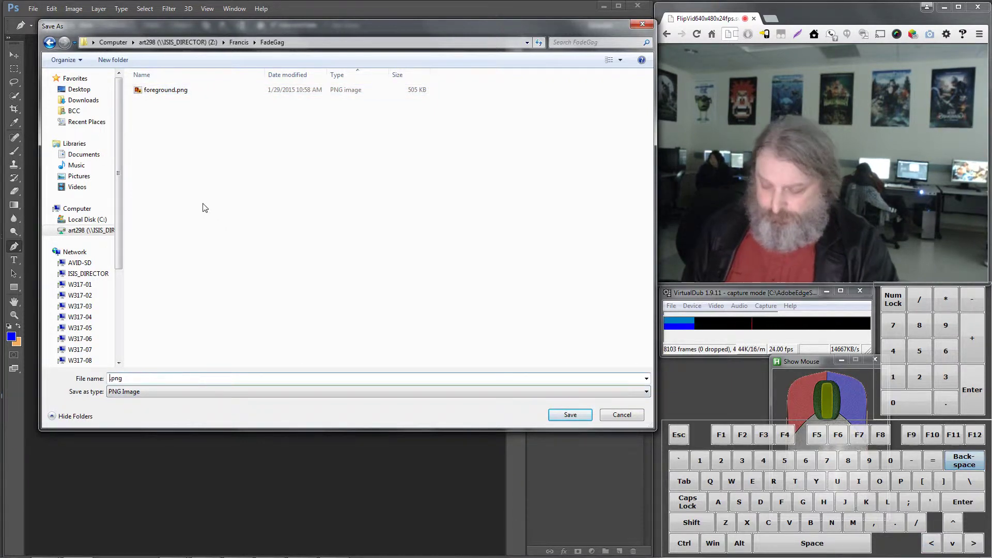
type("backgro")
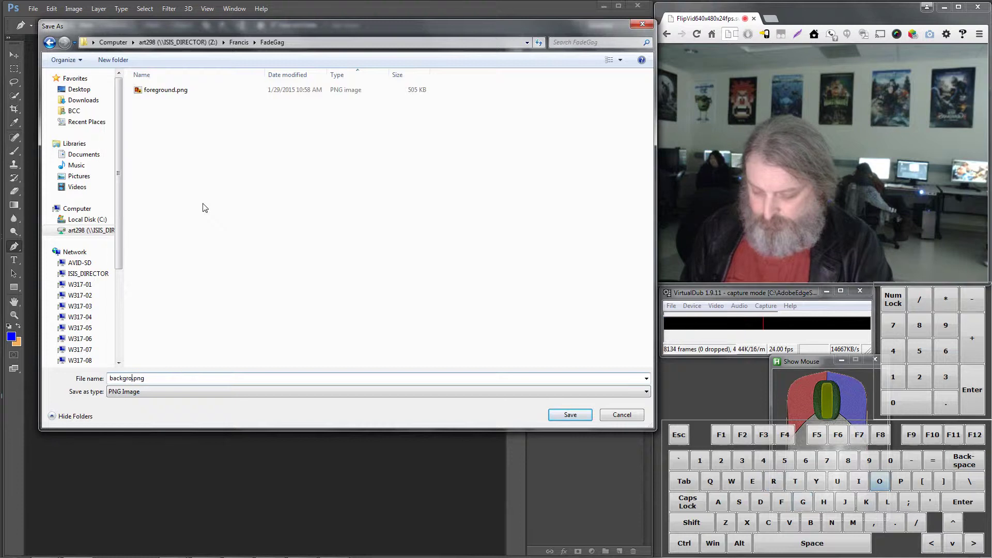
type("und")
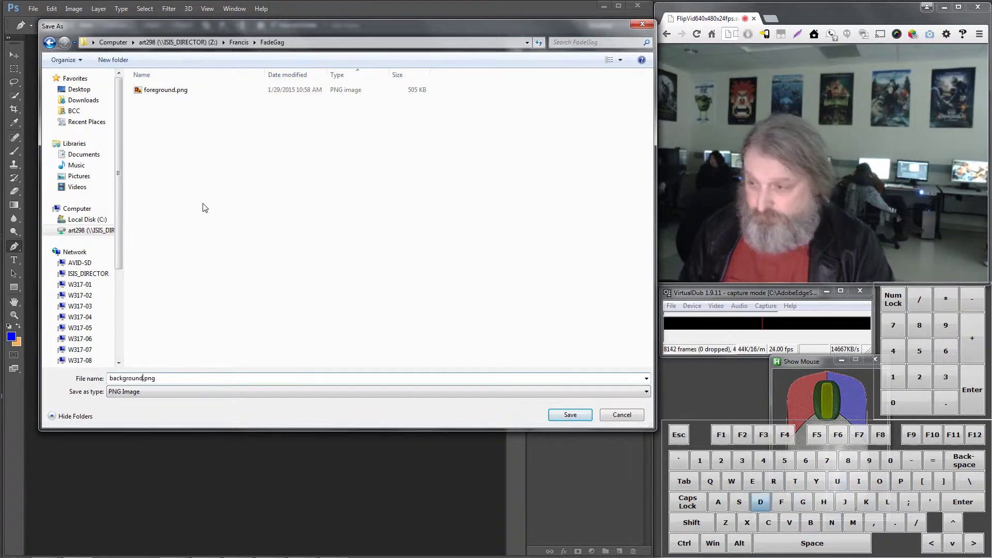
left_click(570, 415)
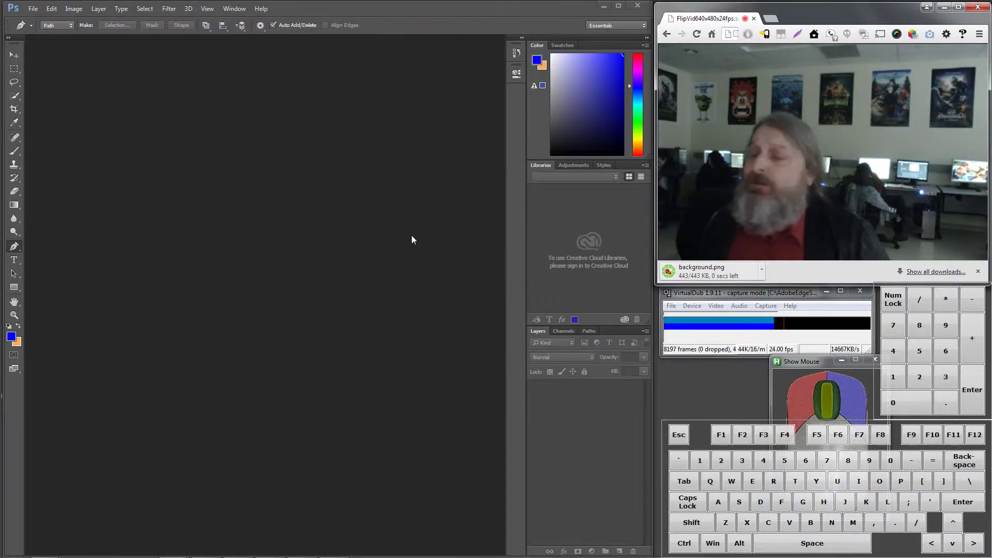
Step: Open background.png and foreground.png together from the FadeGag folder on the art298 drive
left_click(34, 9)
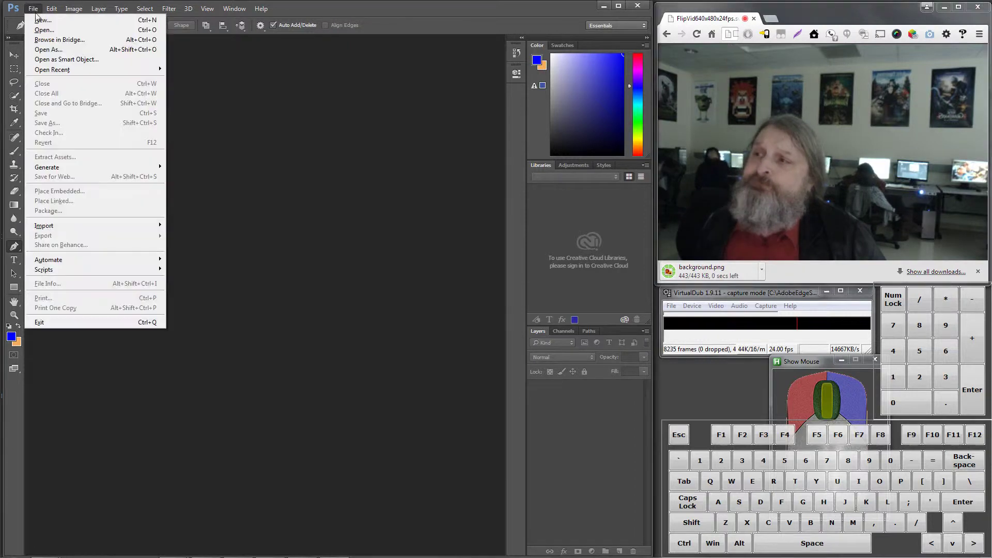
left_click(42, 30)
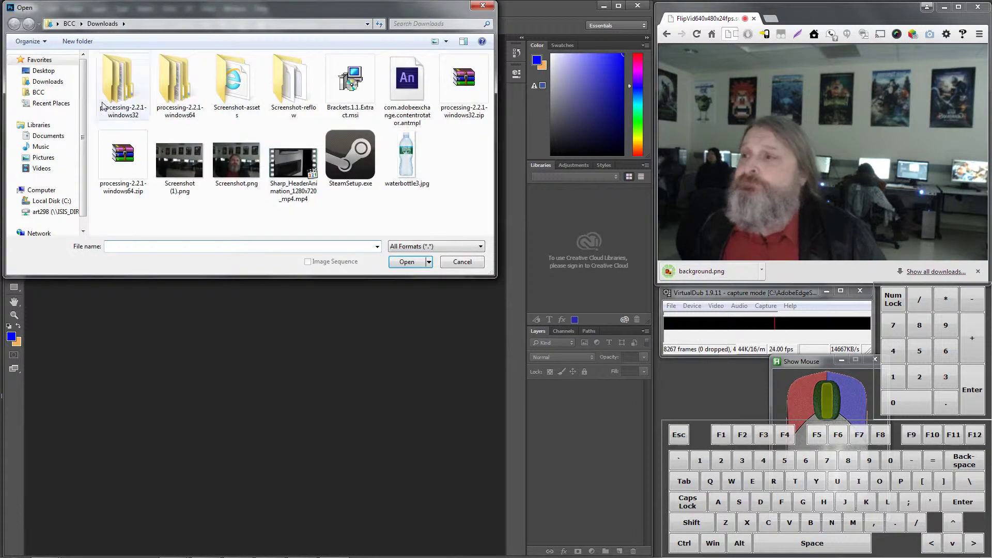
left_click(56, 211)
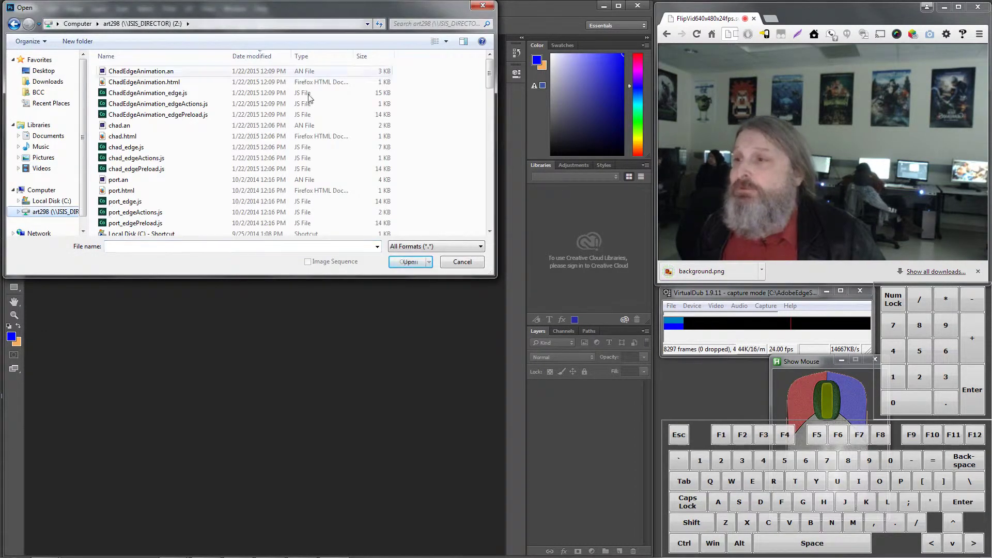
left_click_drag(489, 73, 489, 107)
double_click(195, 121)
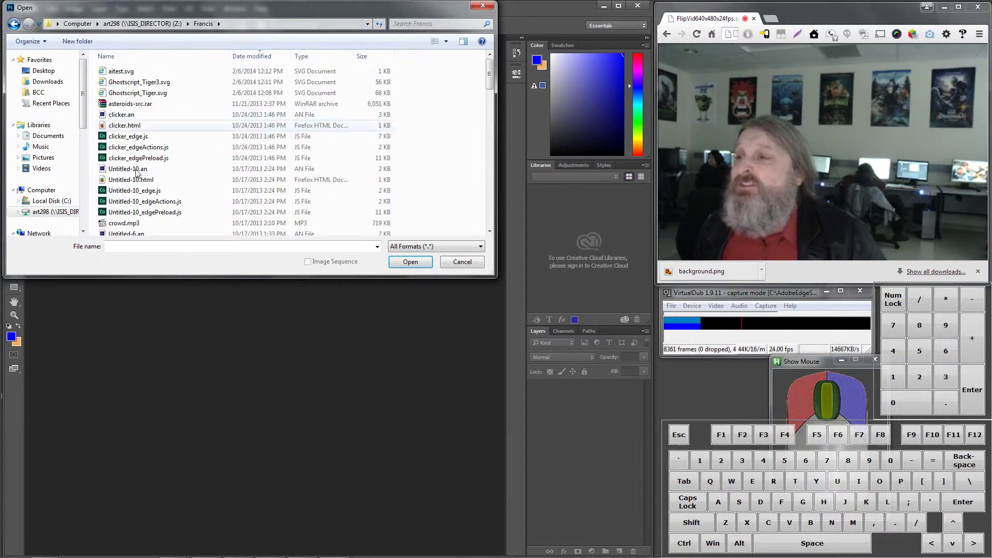
scroll(287, 184, "down", 20)
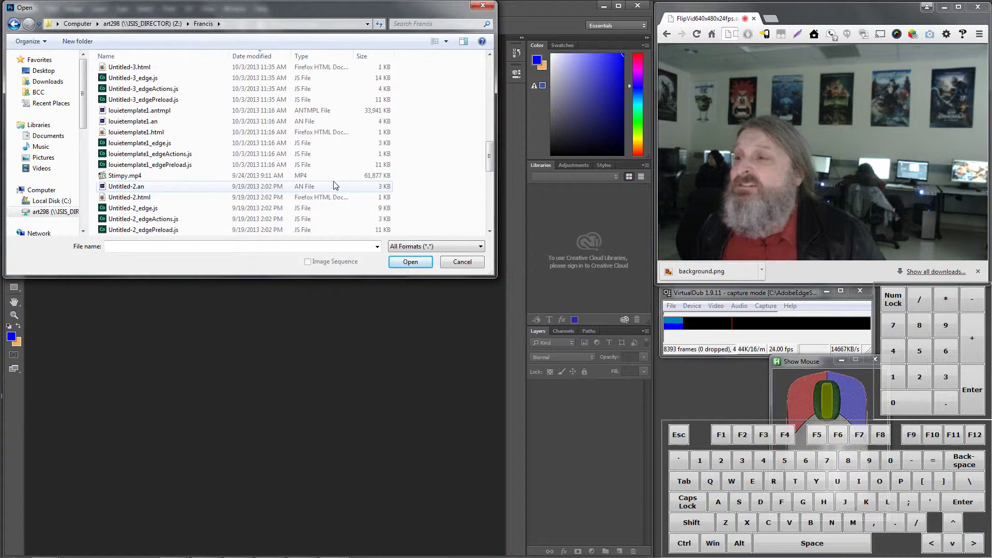
scroll(331, 186, "down", 1)
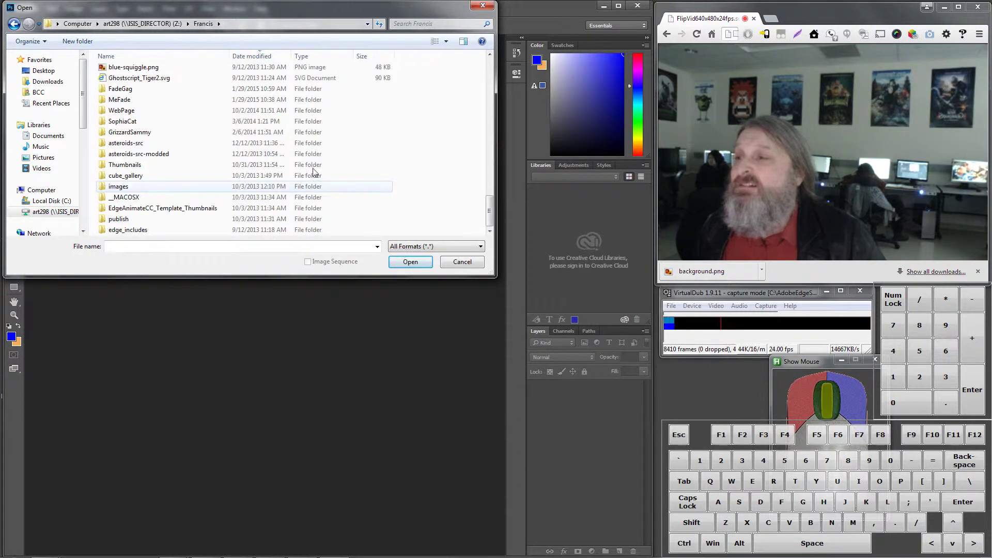
double_click(111, 91)
left_click(126, 83)
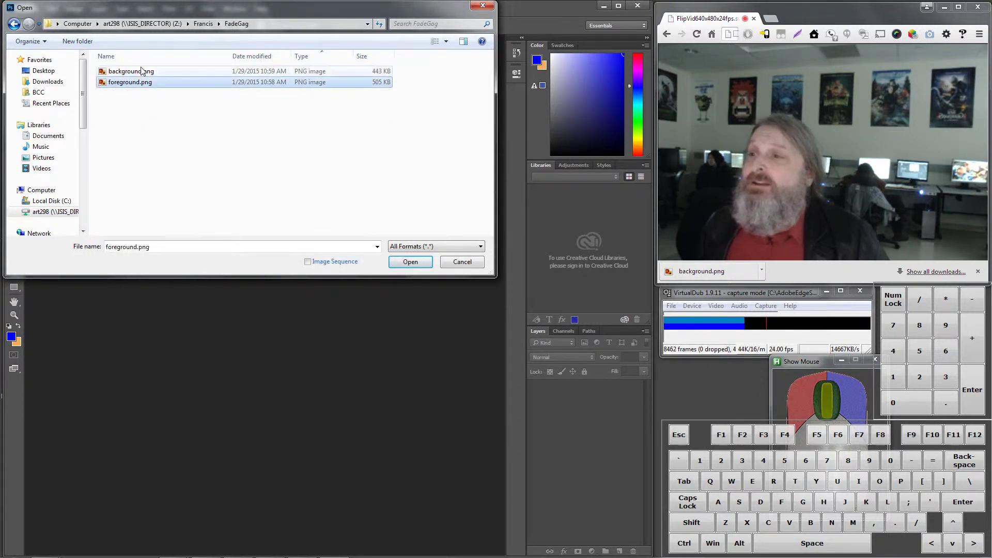
left_click(140, 74, "shift")
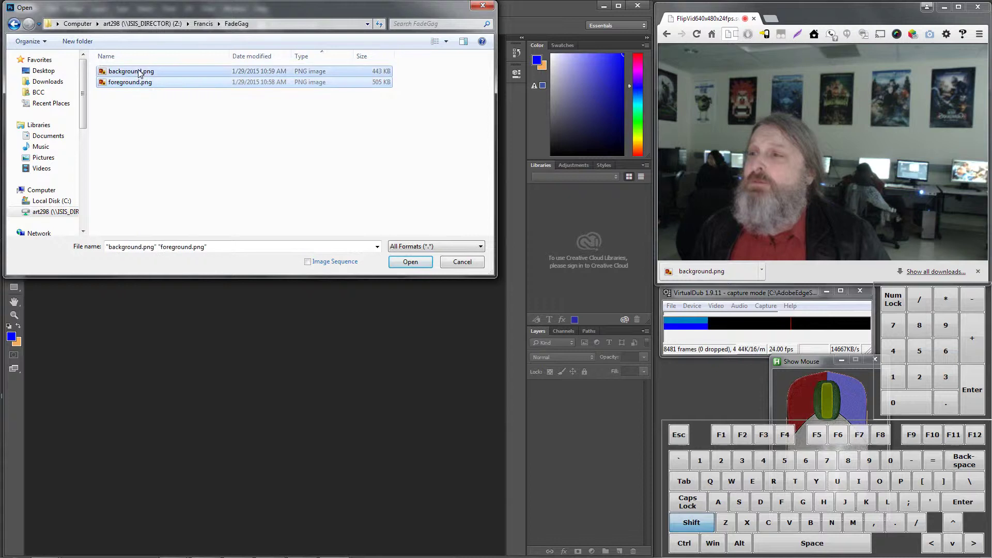
left_click(406, 264)
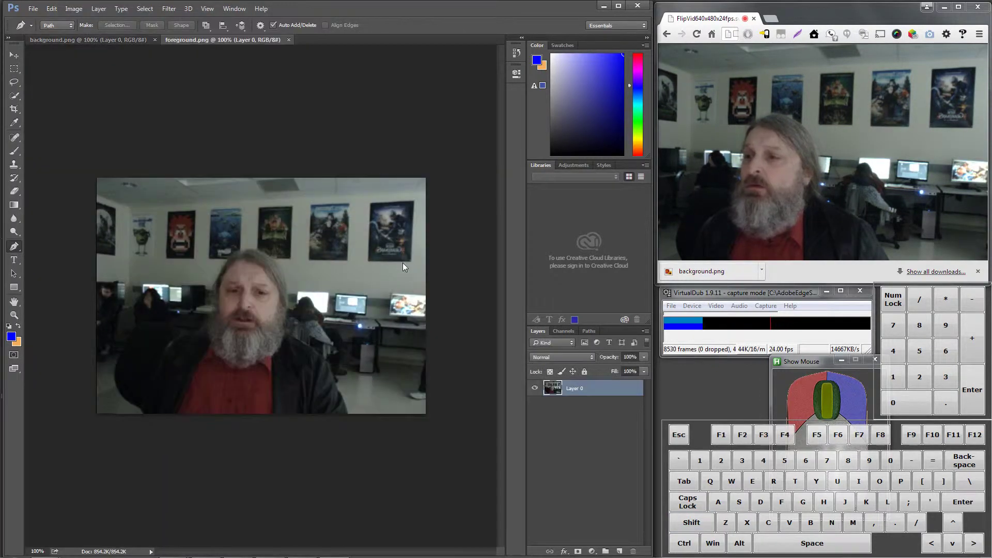
Step: Compare the background.png and foreground.png images by switching between them, ending on foreground.png
left_click(104, 40)
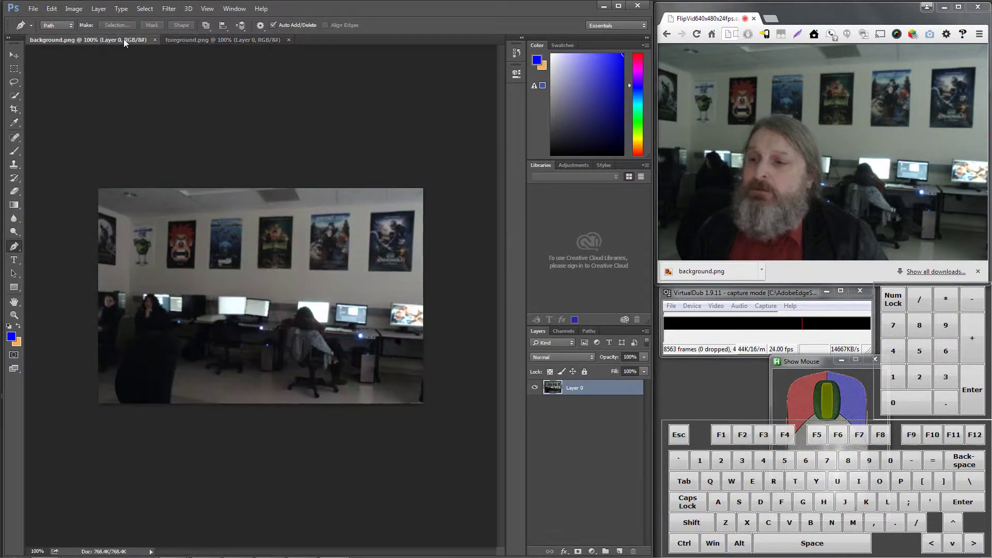
left_click(218, 38)
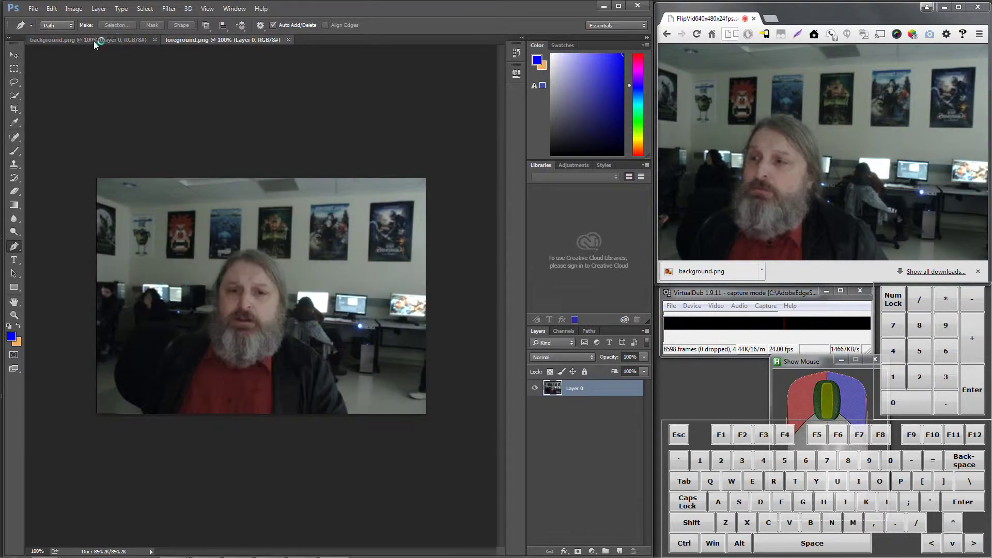
left_click(94, 42)
left_click(253, 41)
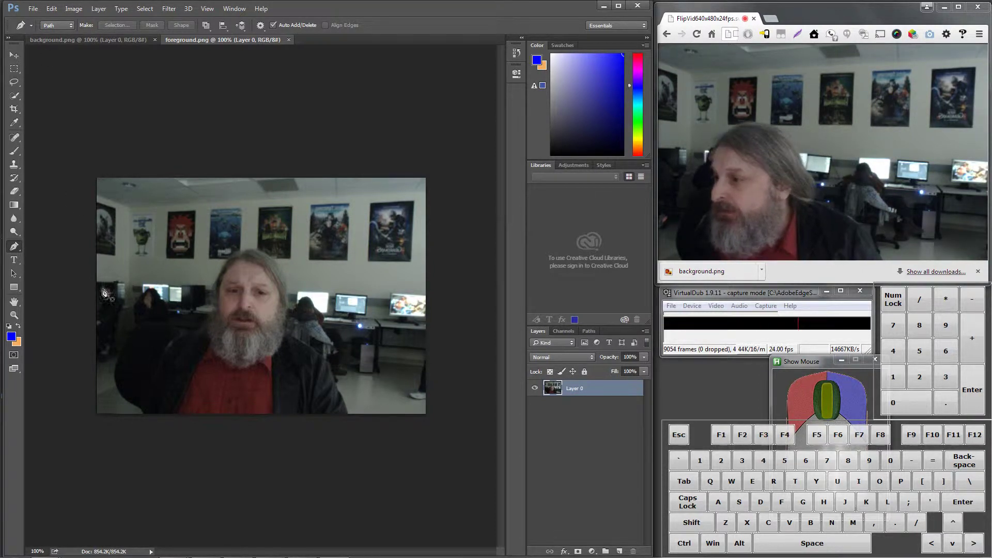
Step: Start a Pen path at the photo's lower edge and trace up over the man's left-hand shoulder and side of the head
left_click(146, 418)
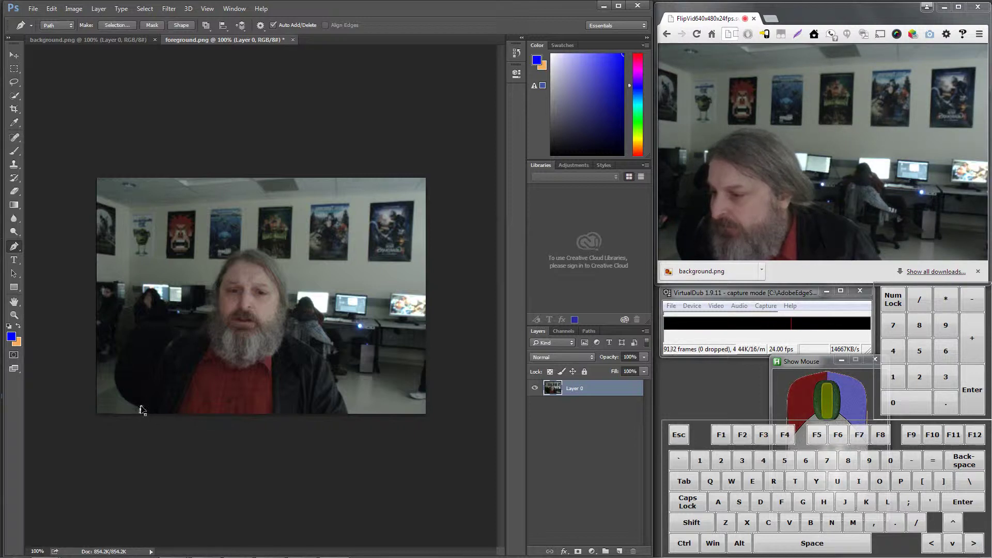
left_click(169, 345)
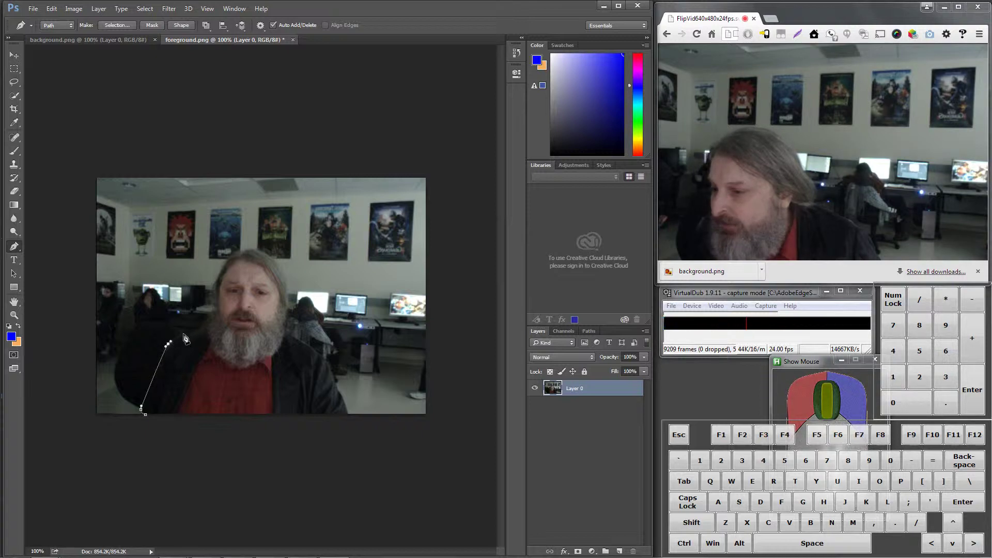
left_click_drag(184, 335, 215, 274)
left_click(211, 322)
left_click(214, 306)
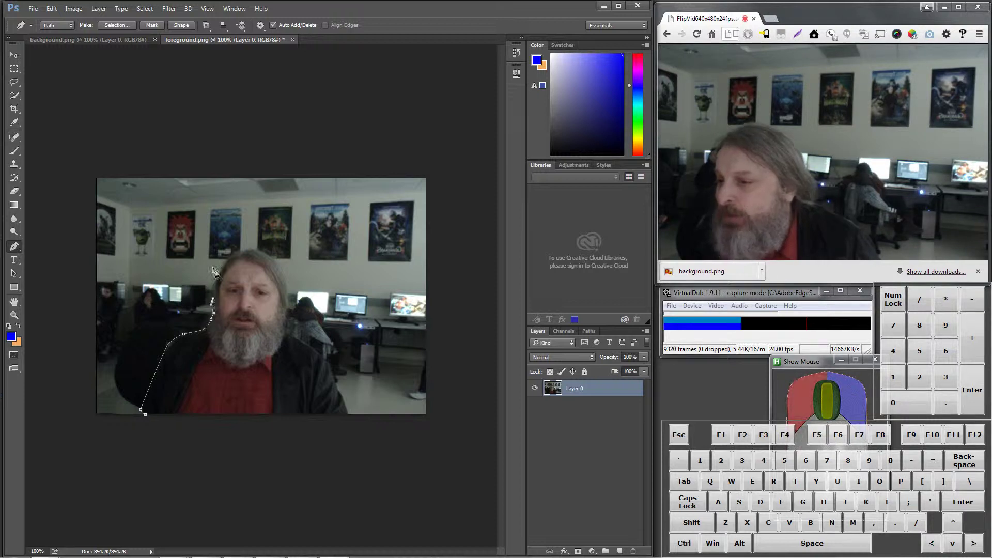
left_click(217, 281)
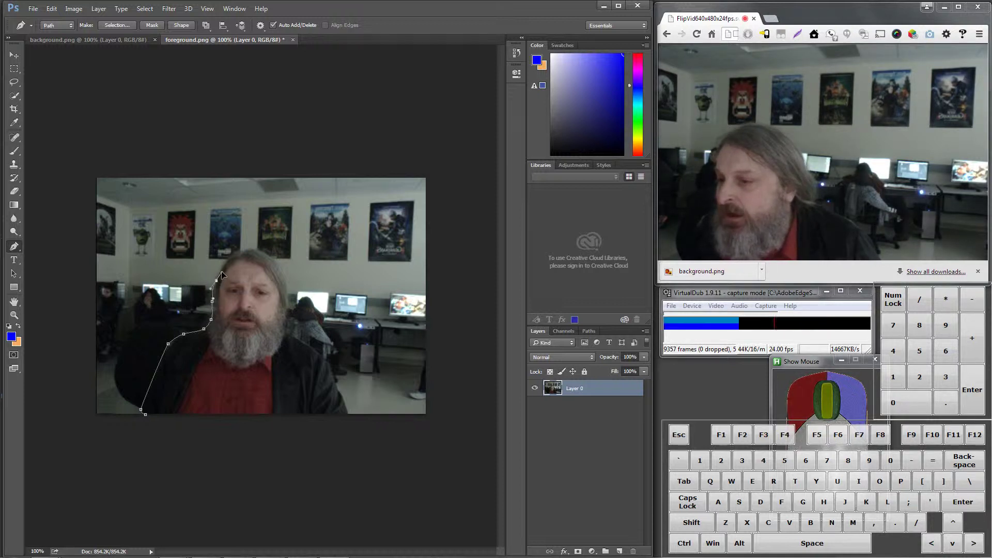
left_click(225, 264)
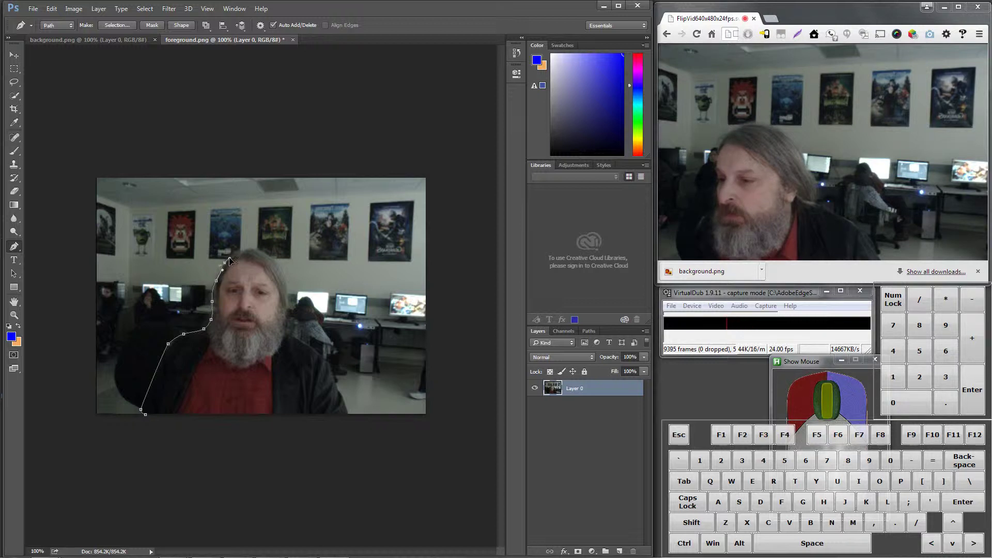
Step: Continue the Pen path over the top of the man's head and down its right-hand side to the neck
left_click_drag(230, 256, 250, 250)
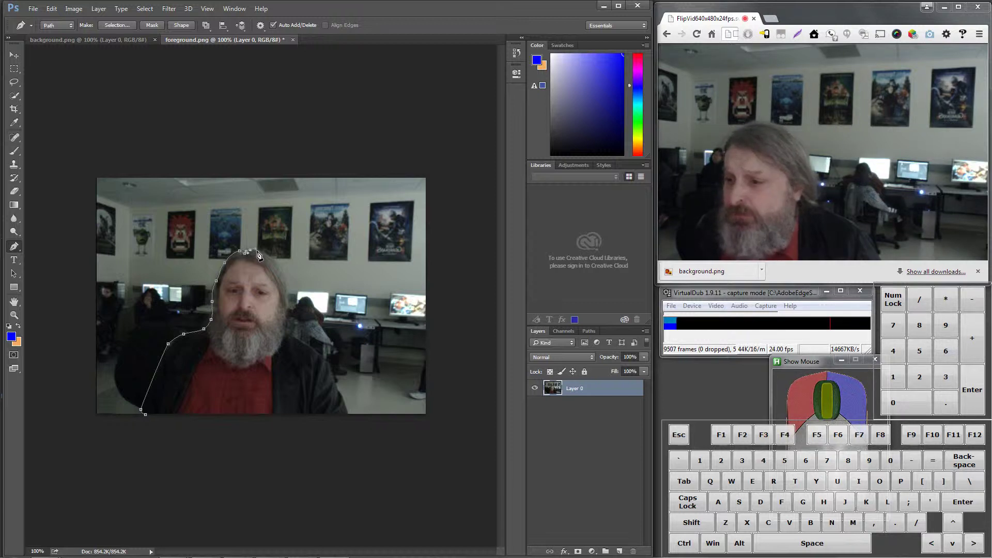
left_click(258, 253)
left_click(266, 254)
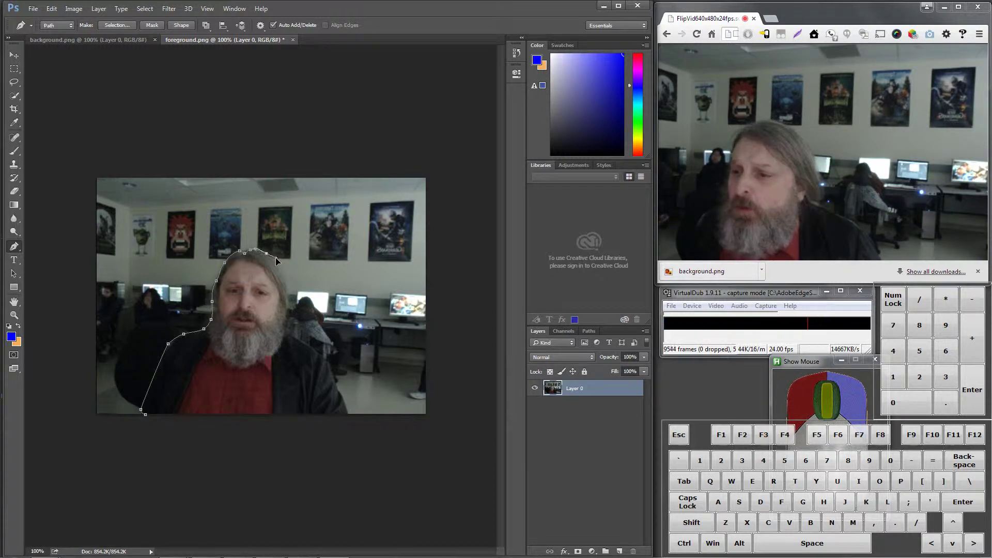
left_click(276, 259)
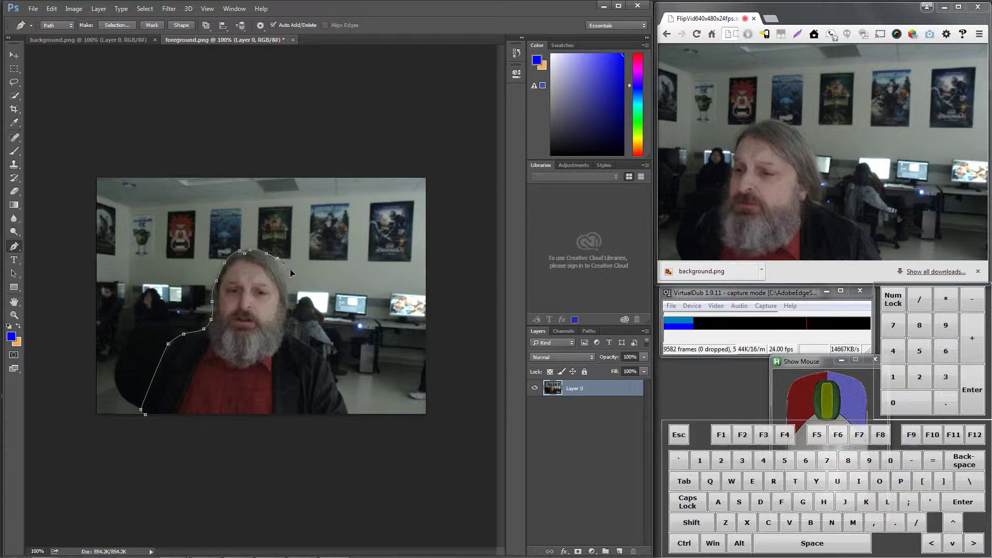
left_click(291, 269)
left_click(288, 282)
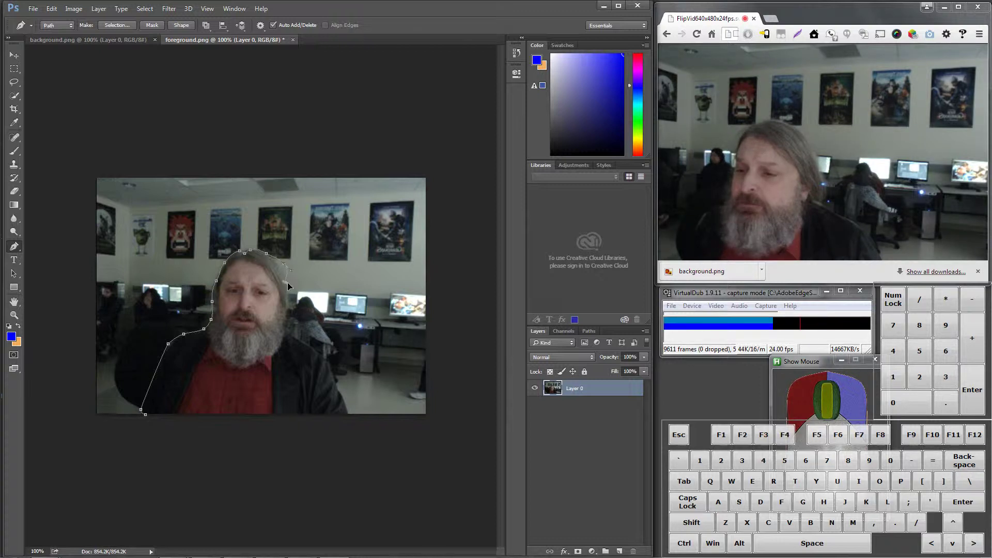
left_click(286, 310)
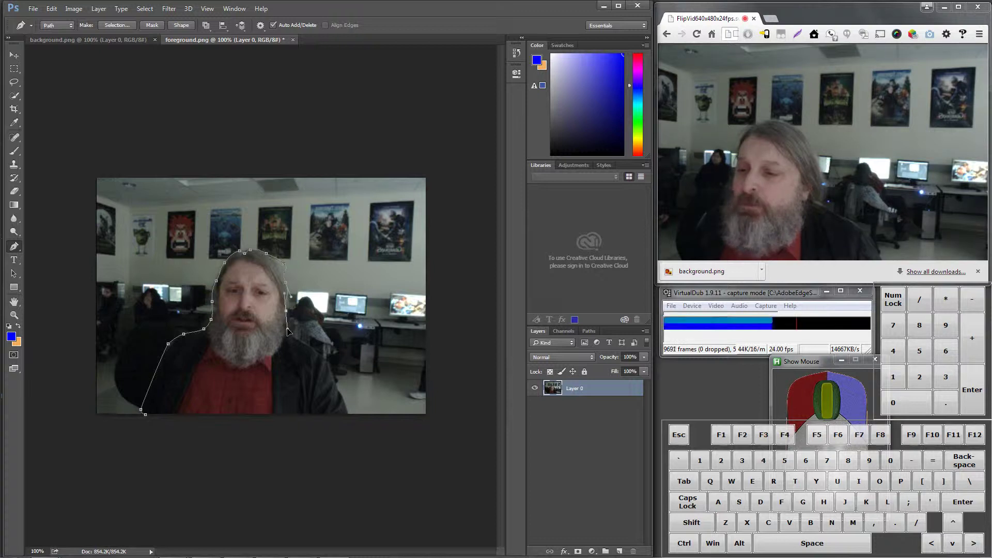
left_click(287, 330)
left_click(285, 333)
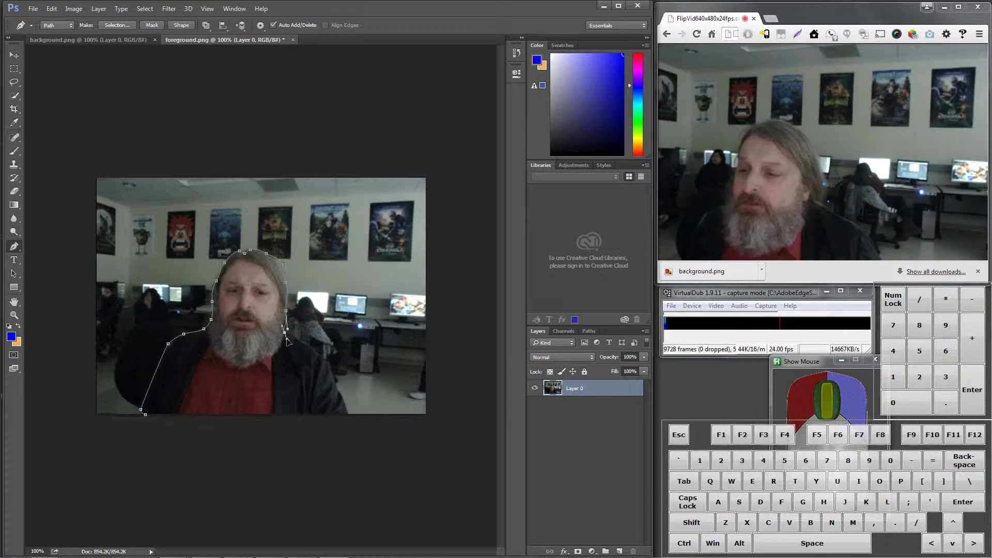
Step: Trace the right-hand shoulder and arm down to the photo's lower edge and close the path at its starting point
left_click(288, 339)
left_click(304, 344)
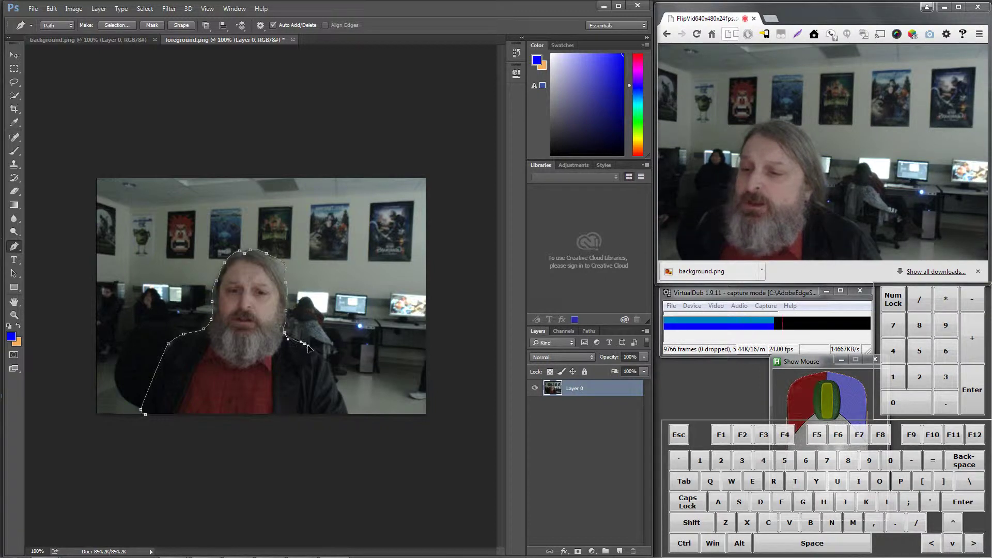
left_click(312, 351)
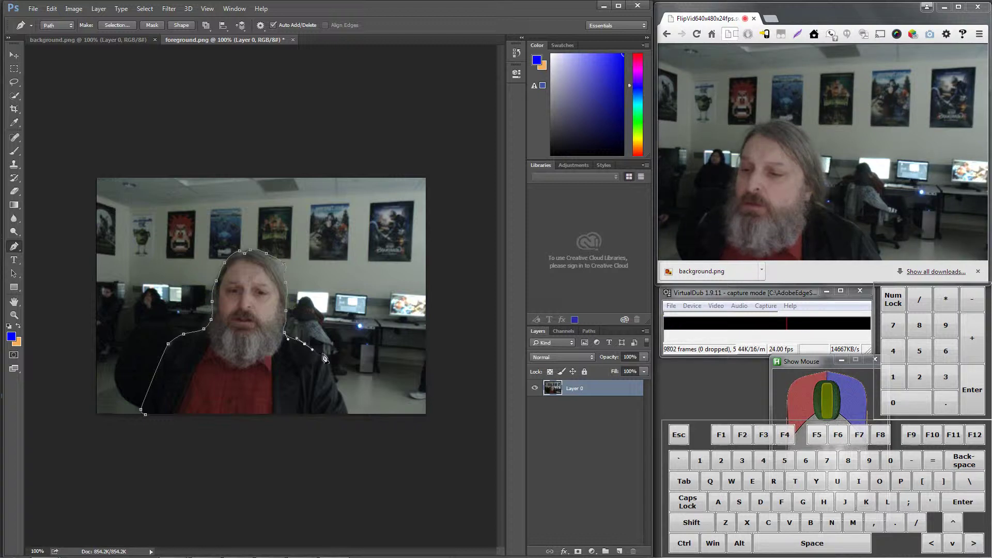
left_click(318, 352)
left_click(330, 362)
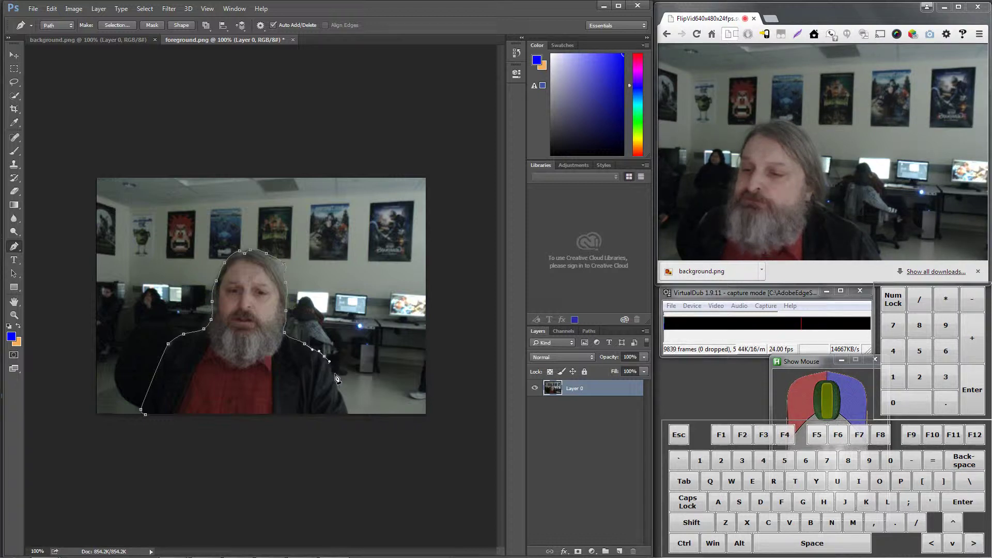
left_click(335, 377)
left_click(338, 386)
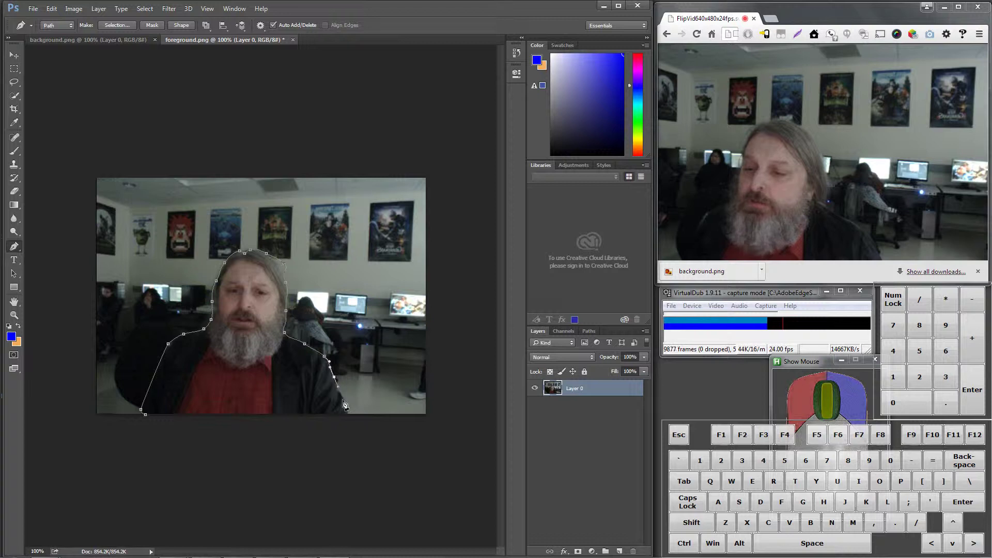
left_click(341, 397)
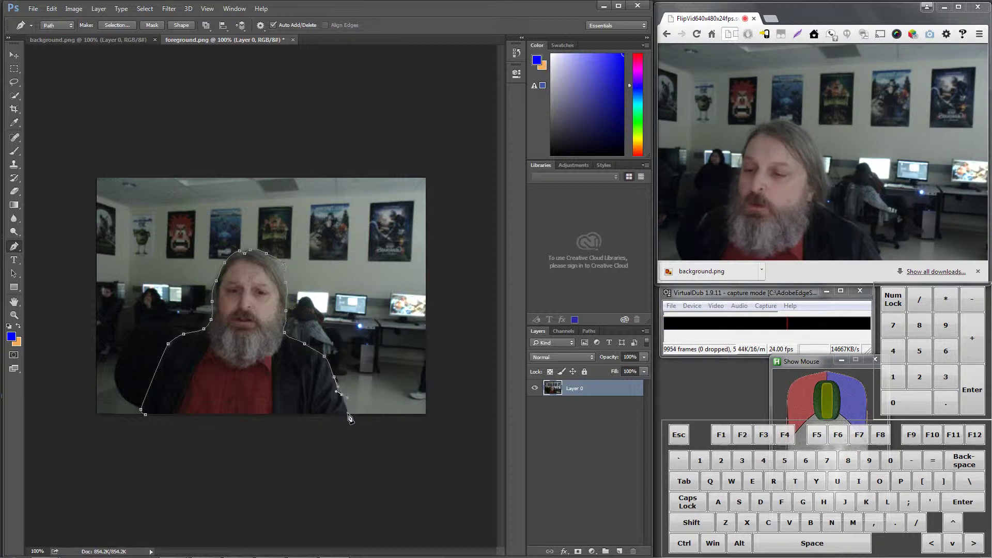
left_click_drag(351, 419, 353, 417)
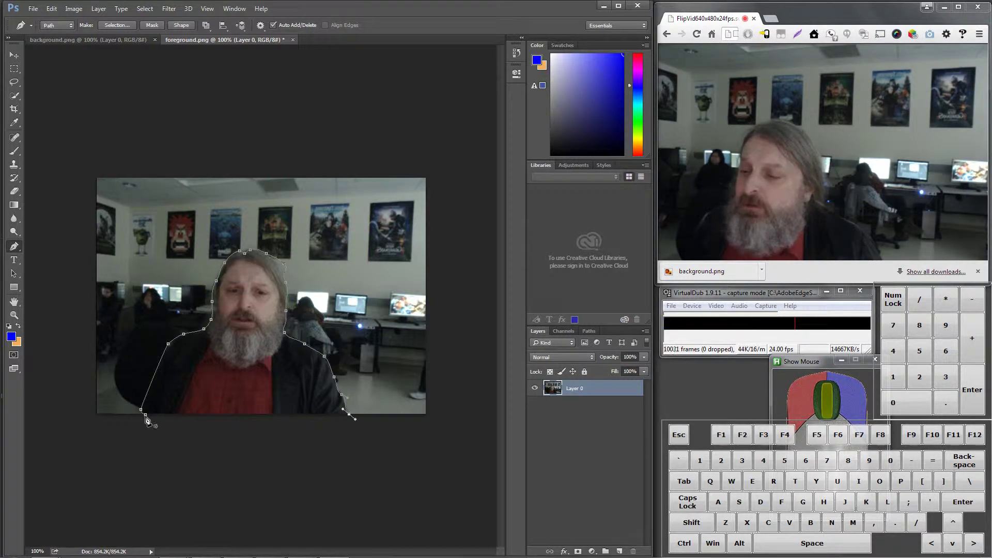
left_click(146, 417)
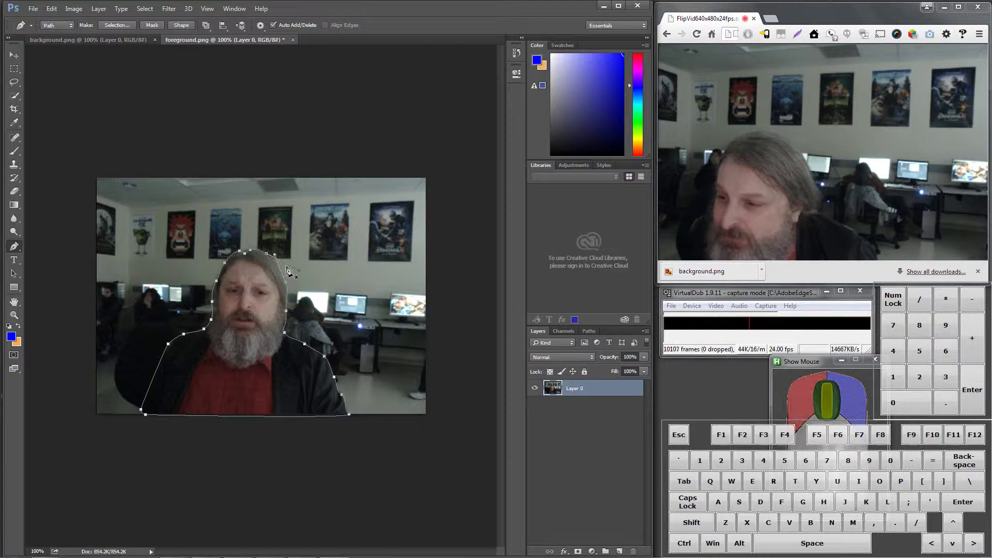
Step: Adjust the path's anchor points and curve handles along the right-hand side of the man's head to follow his hair
left_click(300, 271, "ctrl")
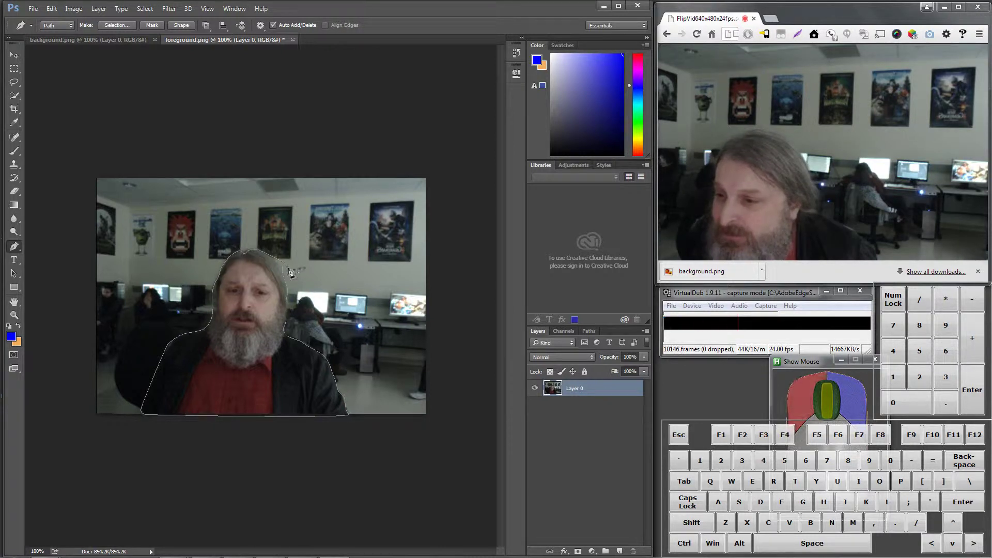
key("ctrl+z")
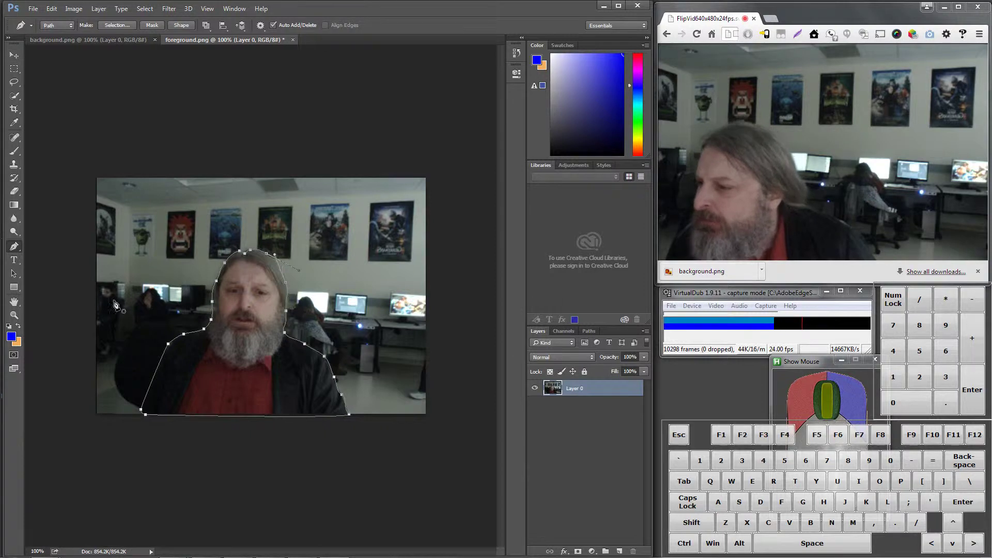
left_click(19, 273)
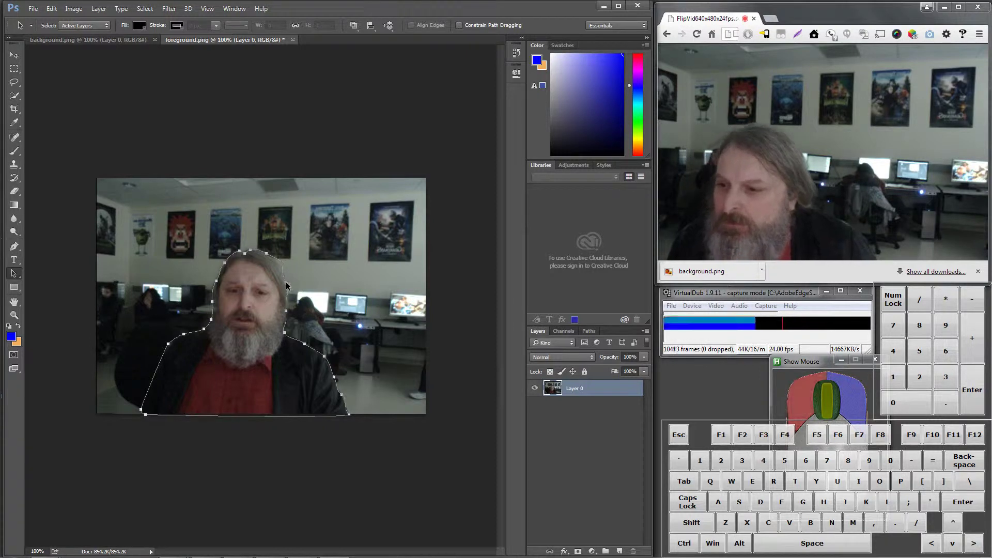
key("ctrl")
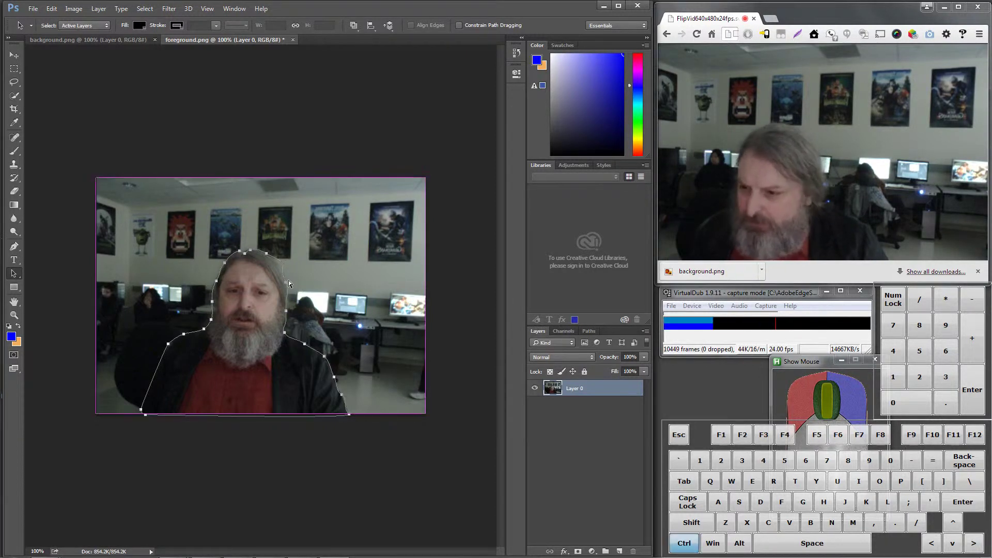
left_click_drag(286, 282, 280, 262)
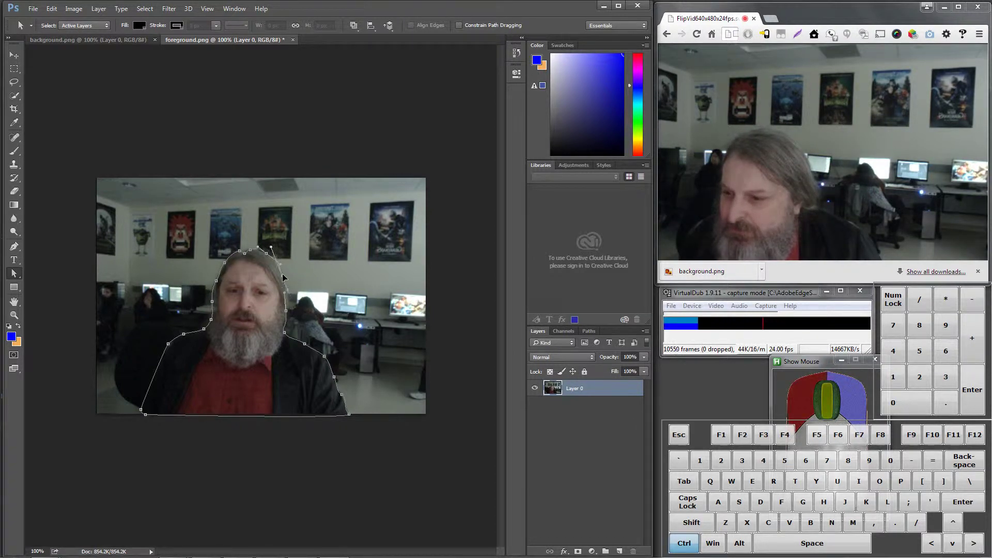
left_click_drag(282, 274, 281, 274)
left_click_drag(286, 309, 287, 308)
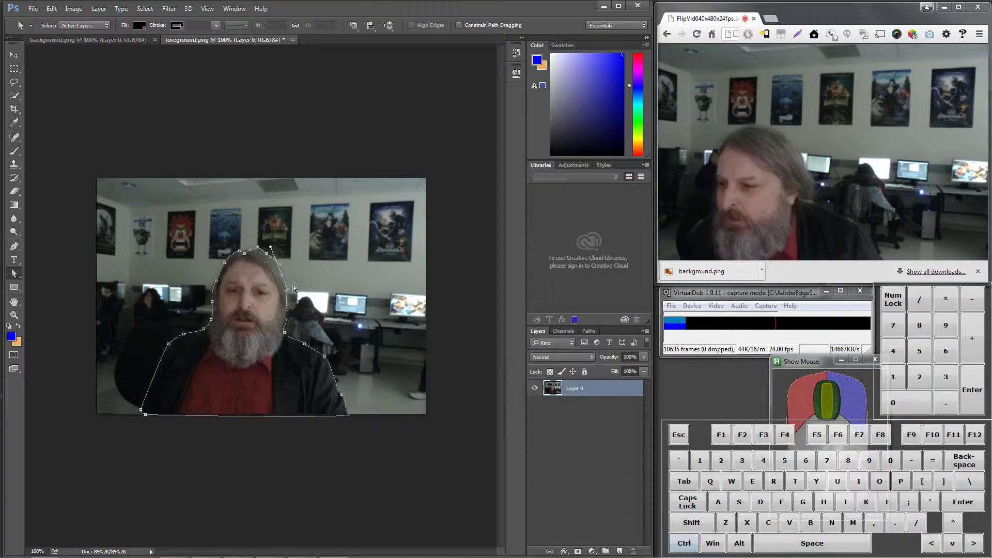
Step: Refine the path's curve beside the left-hand side of the face and where the right-hand neck meets the shoulder
left_click(214, 305, "ctrl")
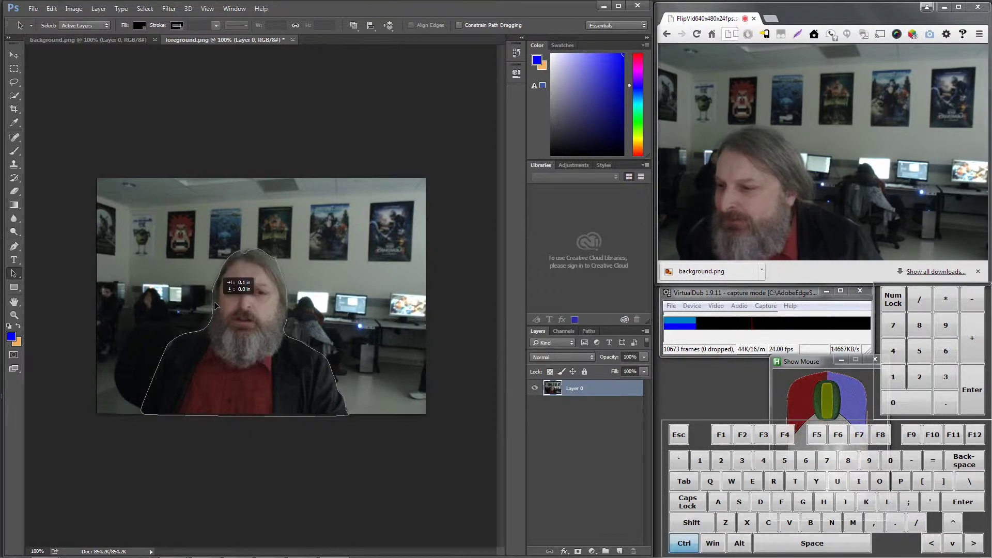
left_click_drag(215, 303, 213, 302)
left_click(213, 303)
left_click(214, 302, "ctrl")
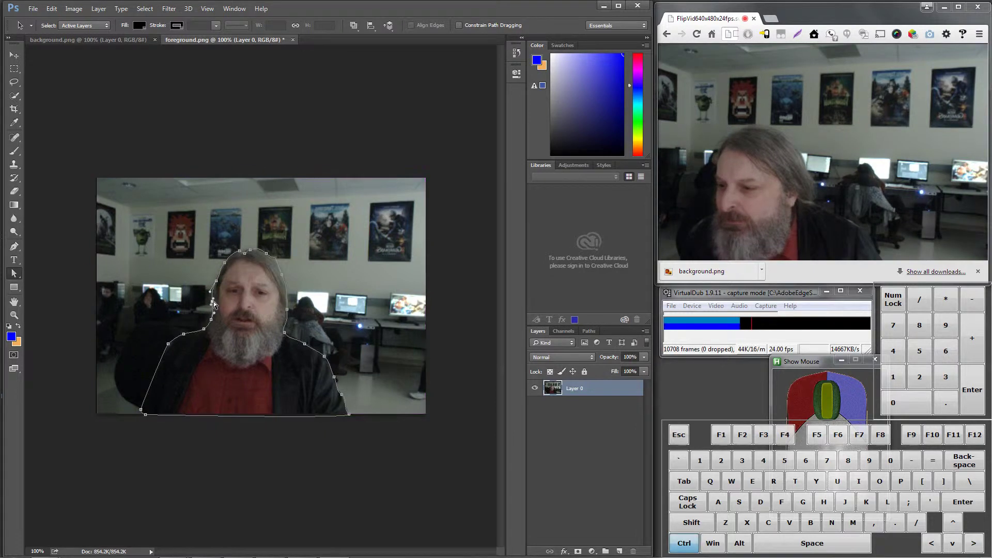
left_click_drag(214, 305, 211, 293)
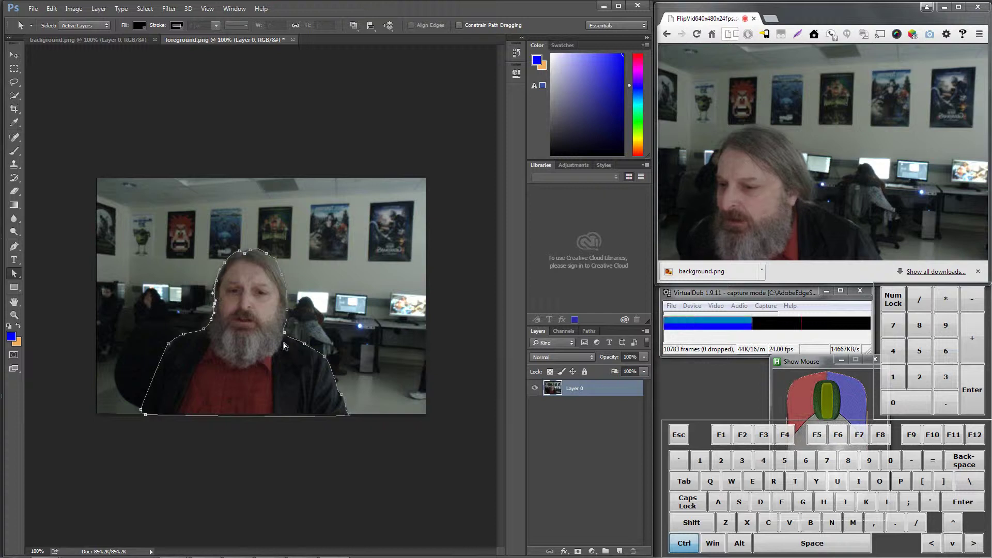
left_click(304, 346, "ctrl")
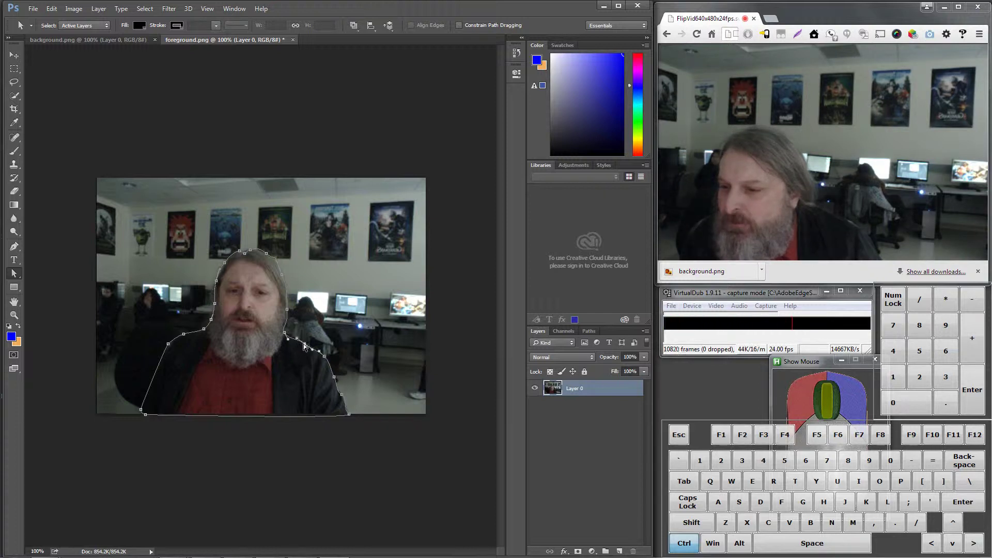
left_click_drag(305, 345, 288, 339)
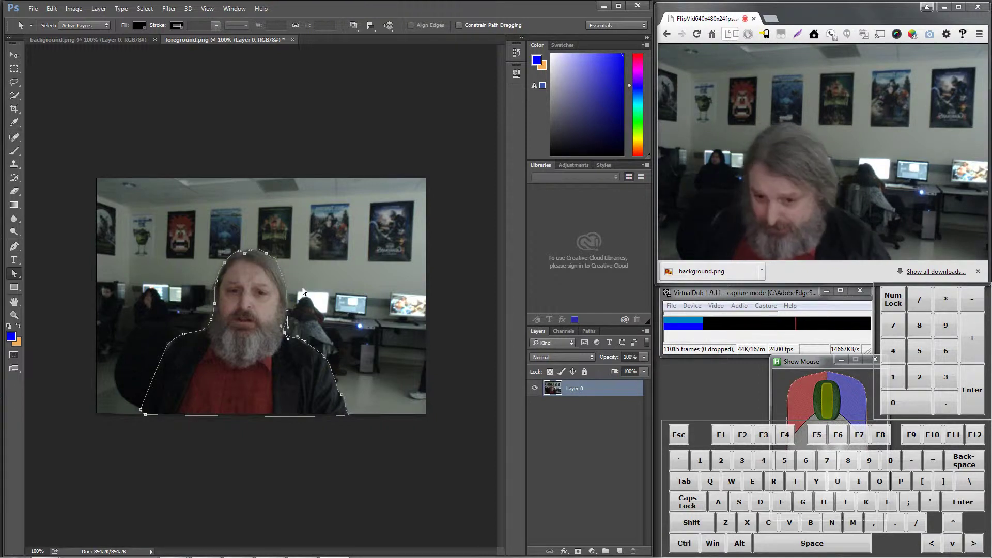
Step: Convert the work path into a new anti-aliased selection with a feather radius of 1 pixel
left_click(590, 331)
right_click(583, 347)
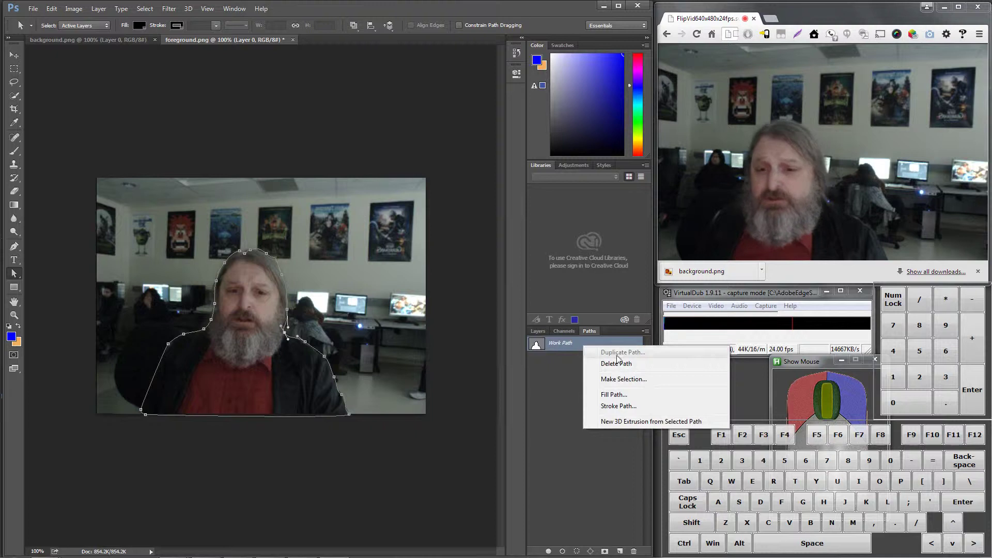
left_click(617, 379)
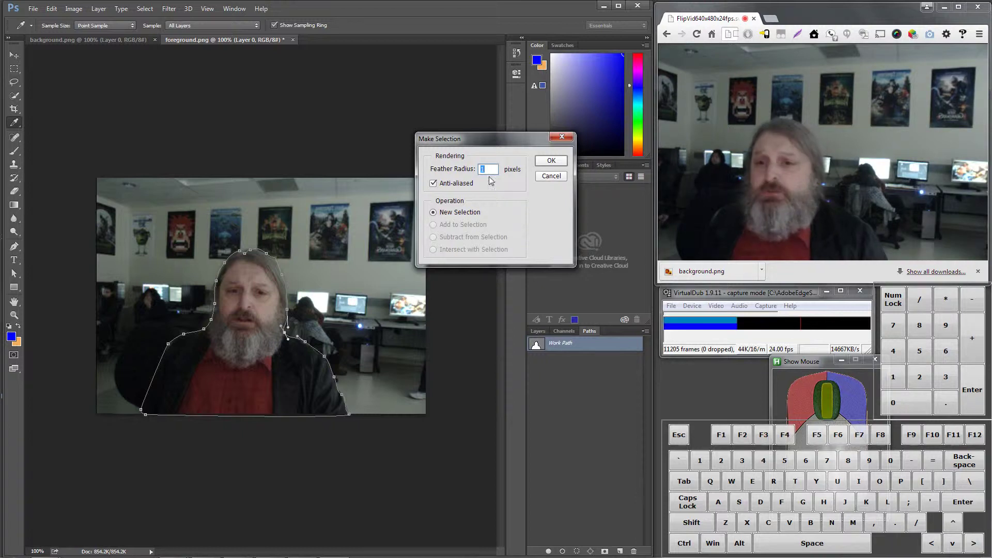
left_click(551, 161)
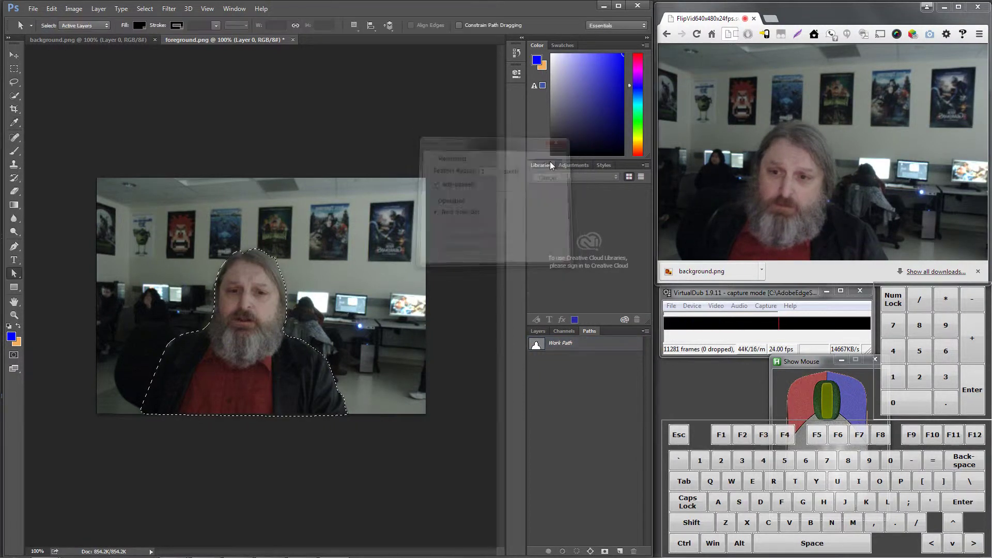
Step: Copy the selected man from foreground.png and paste him as a new layer into background.png
left_click(55, 10)
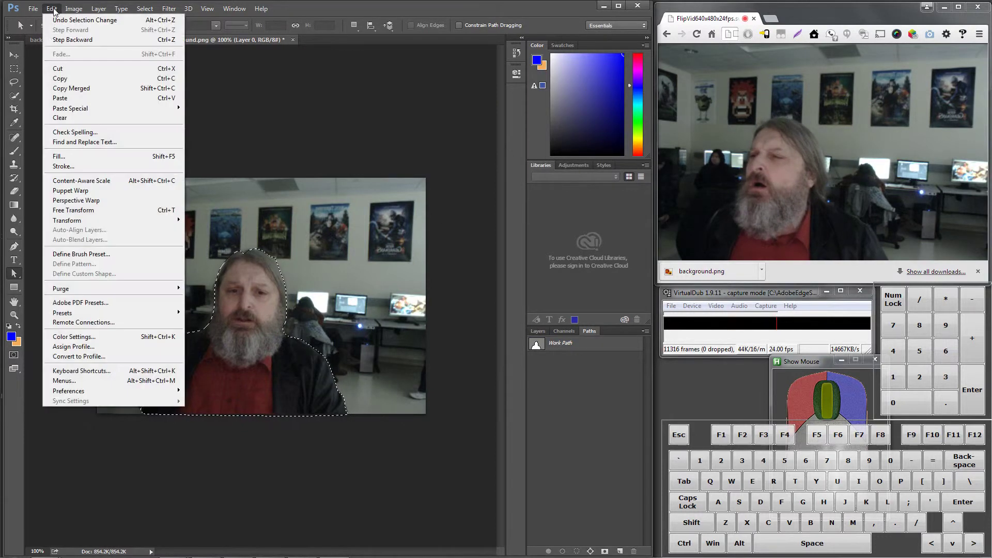
left_click(109, 78)
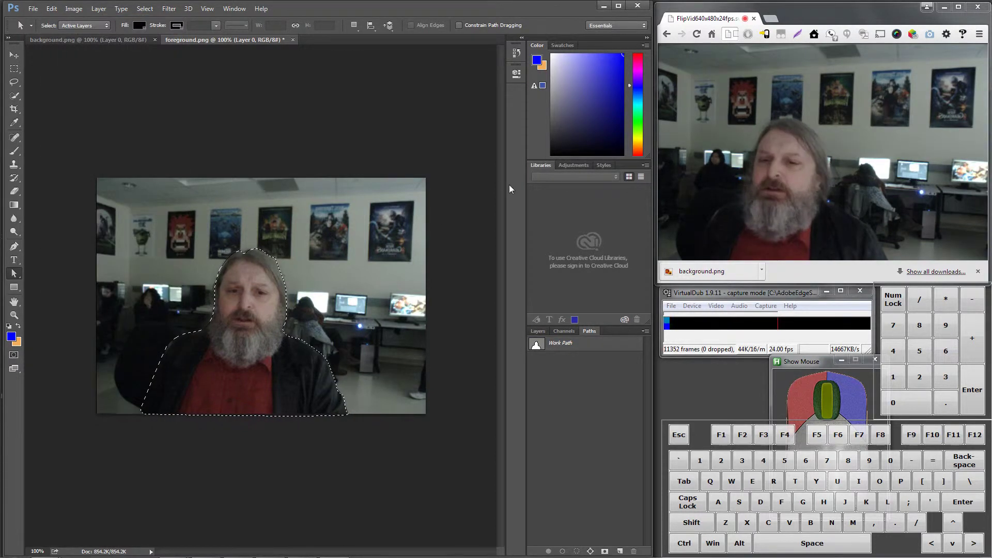
left_click(93, 39)
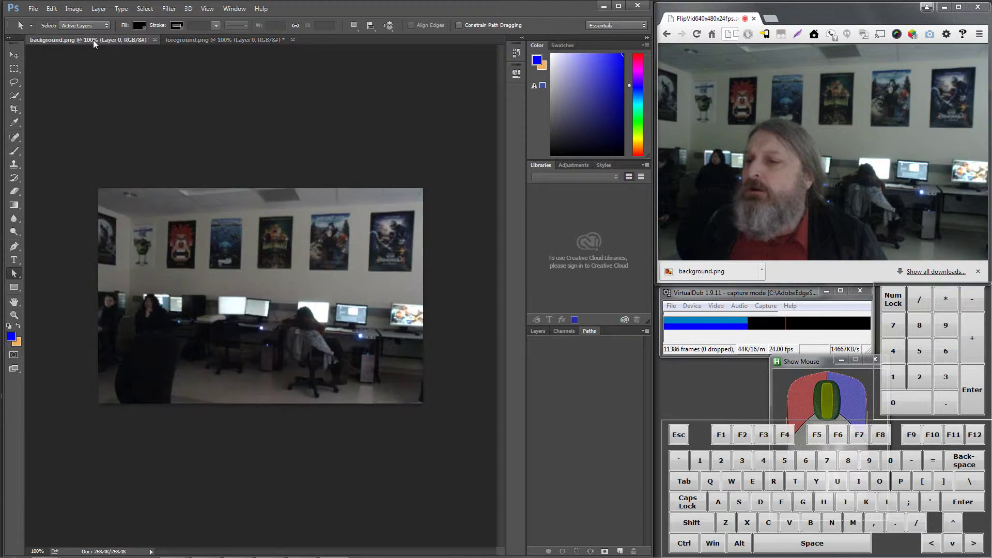
left_click(52, 10)
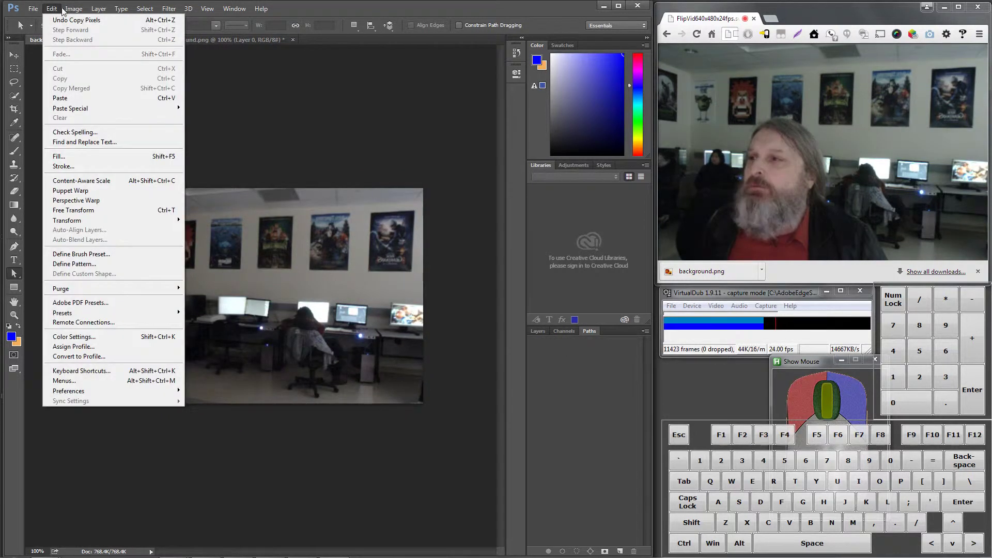
mouse_move(99, 8)
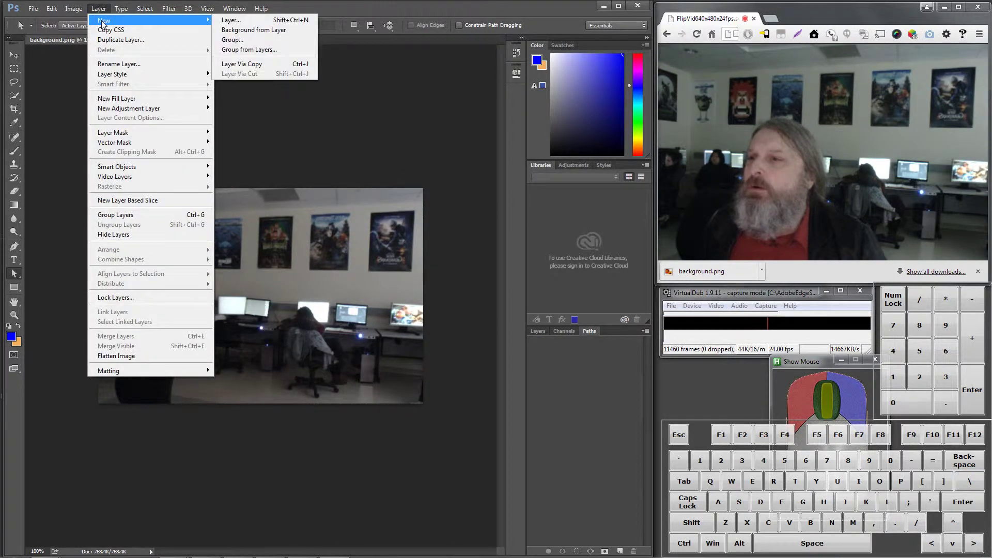
mouse_move(52, 9)
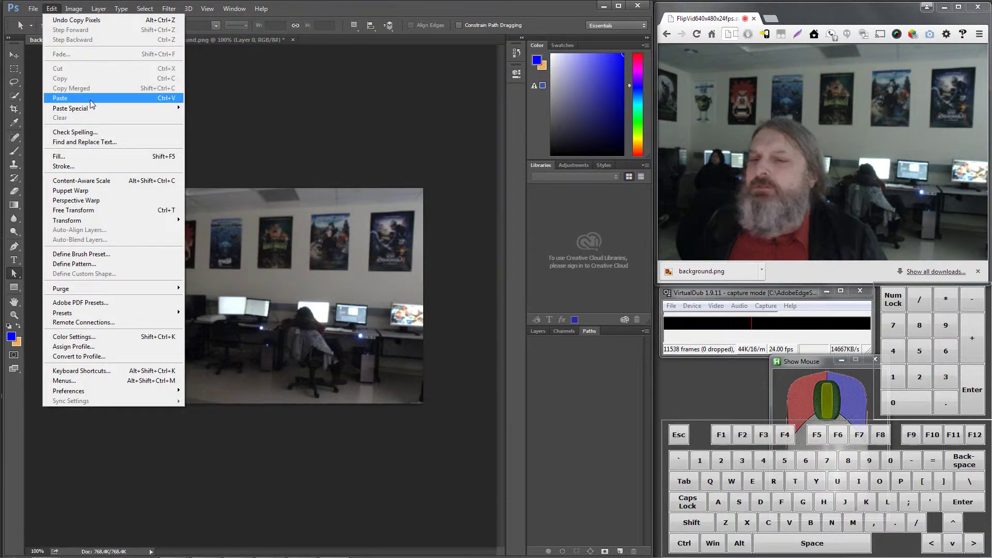
left_click(539, 330)
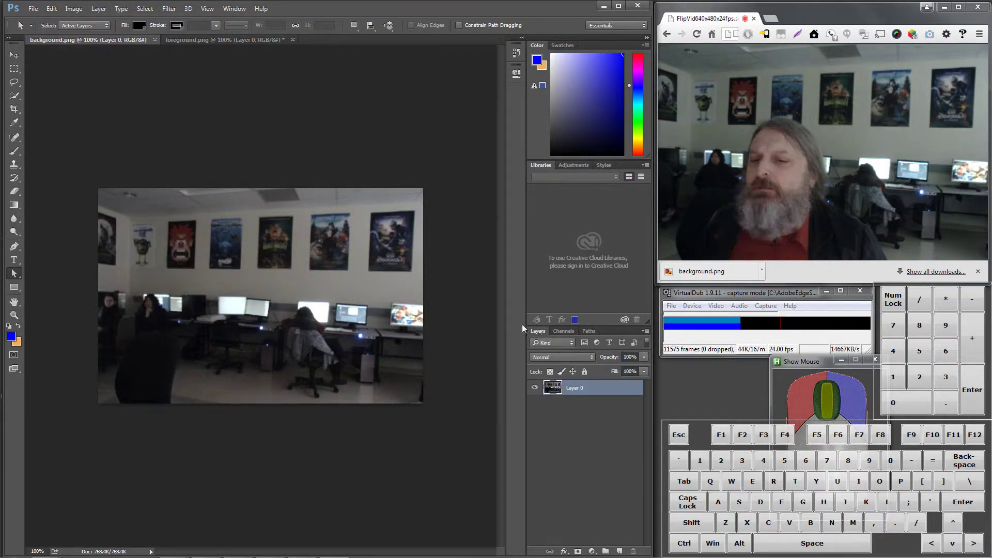
left_click(45, 9)
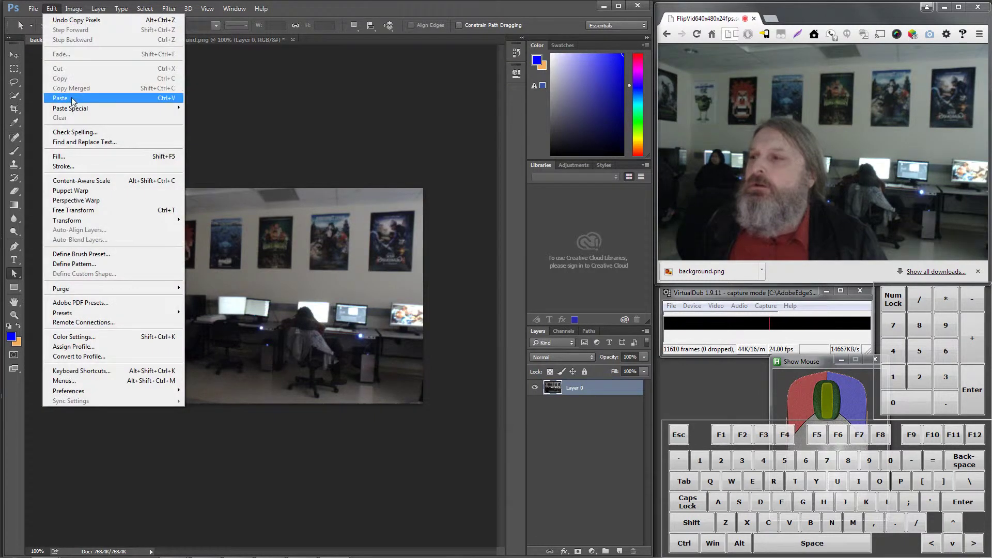
left_click(71, 97)
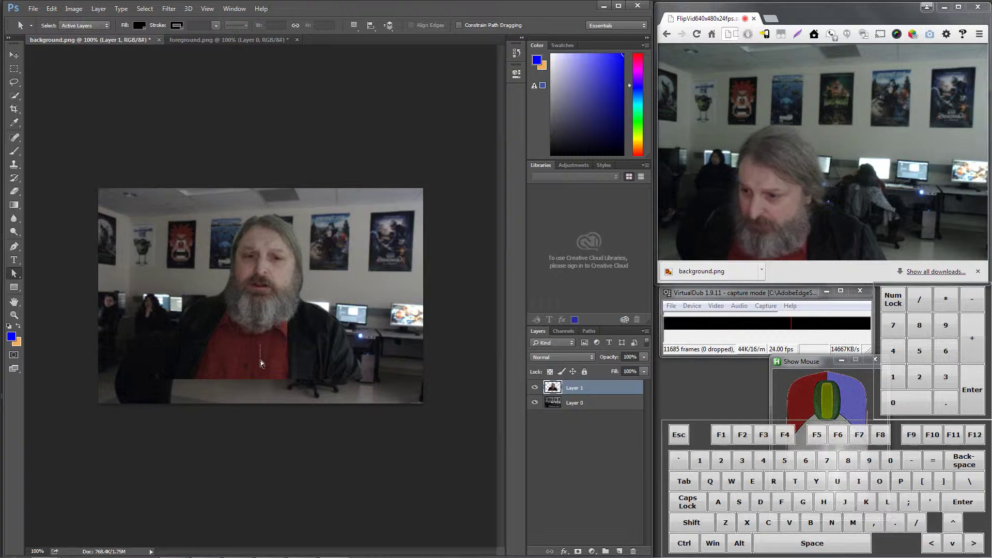
Step: Move the pasted man down to the lower edge of background.png and check the cutout by toggling both layers' visibility
left_click_drag(260, 333, 259, 351)
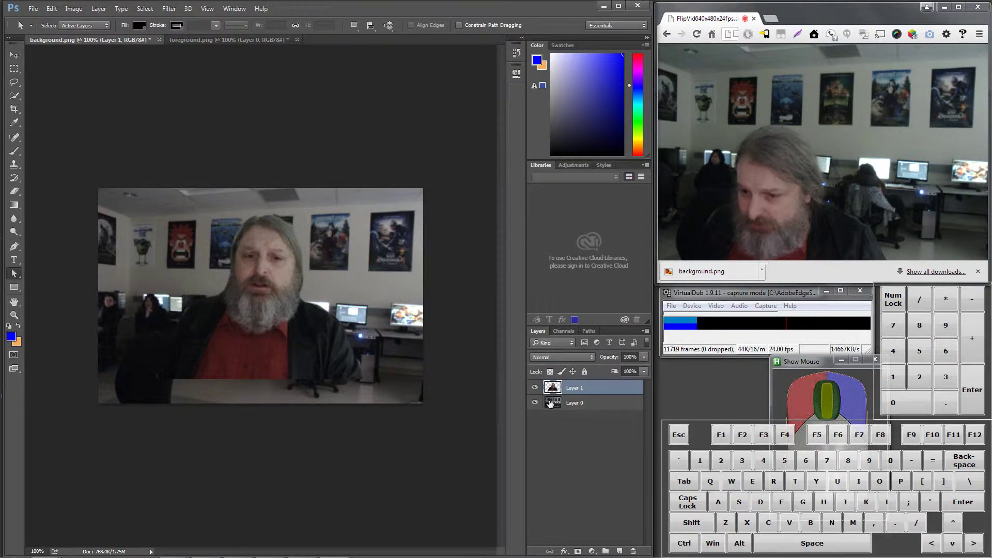
left_click(15, 54)
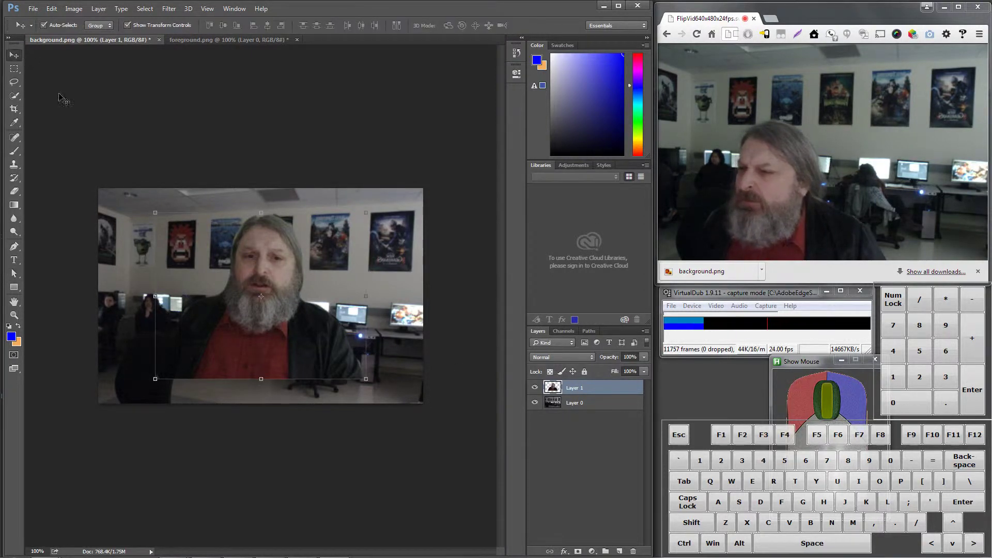
left_click_drag(285, 326, 275, 350)
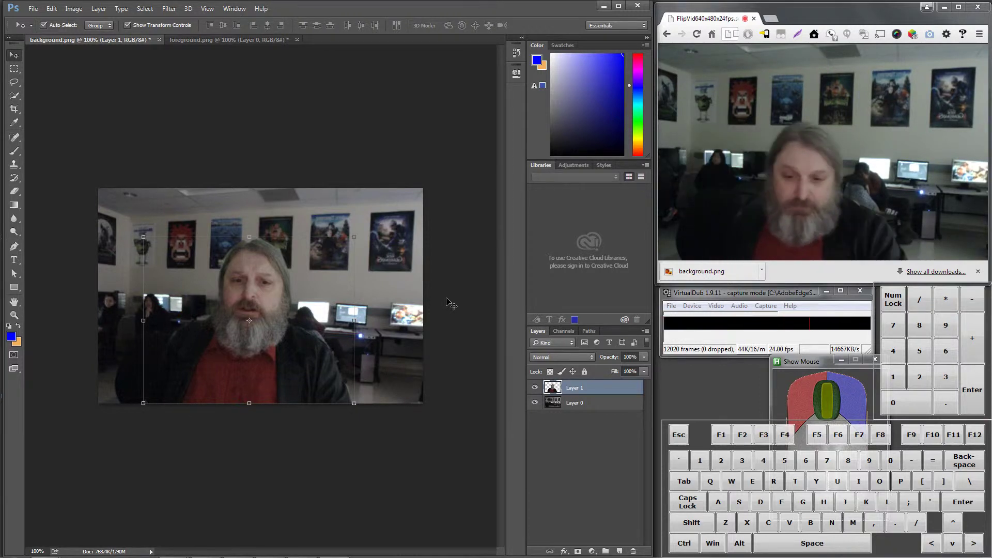
left_click(536, 403)
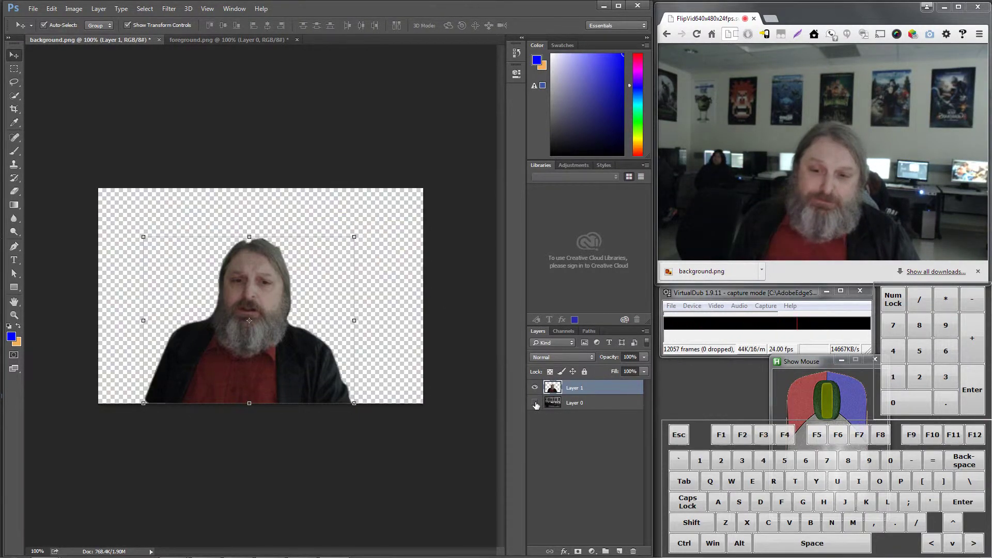
left_click(535, 403)
left_click(535, 387)
left_click(536, 388)
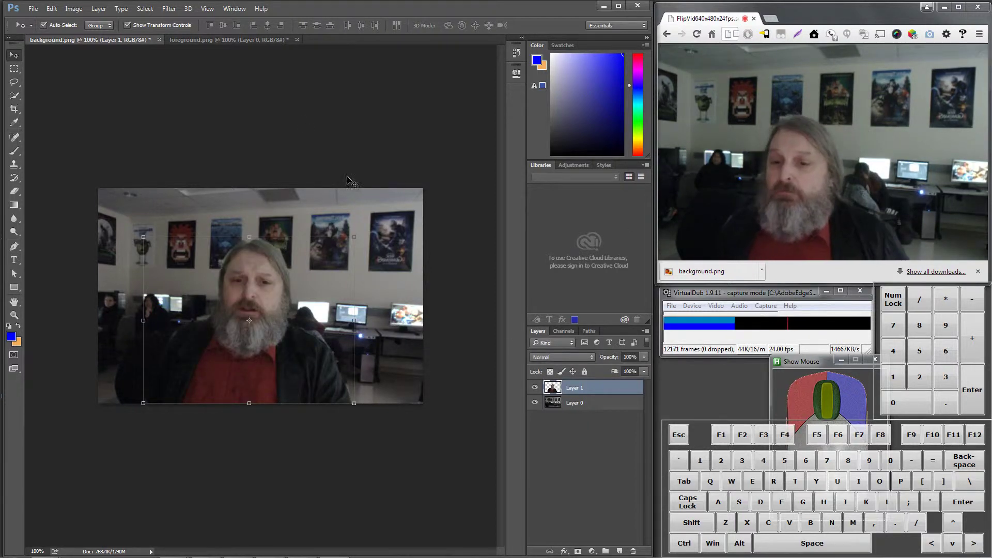
Step: Open Extract Assets for the man's layer in background.png and choose png-32 as its format
left_click(32, 9)
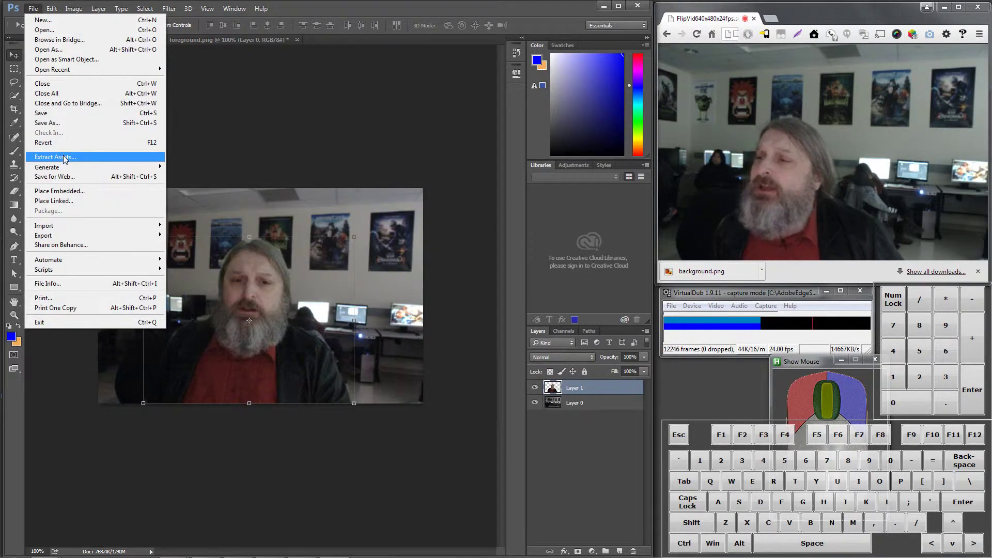
left_click(65, 158)
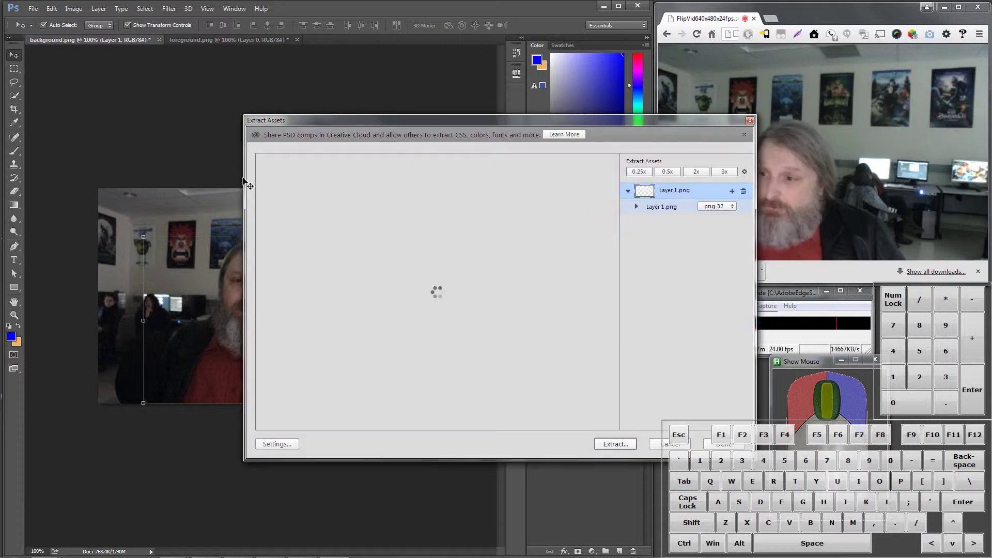
left_click_drag(321, 121, 169, 102)
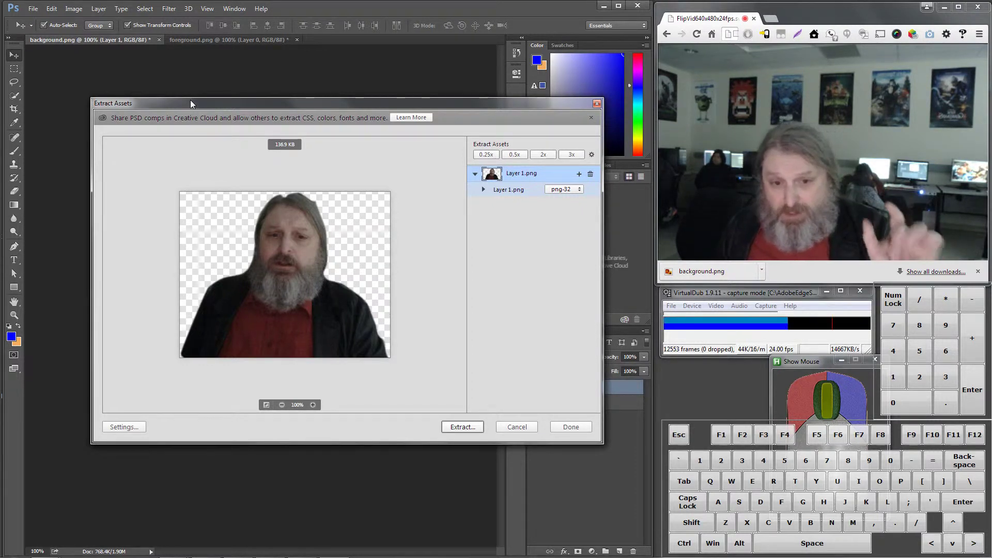
left_click(979, 271)
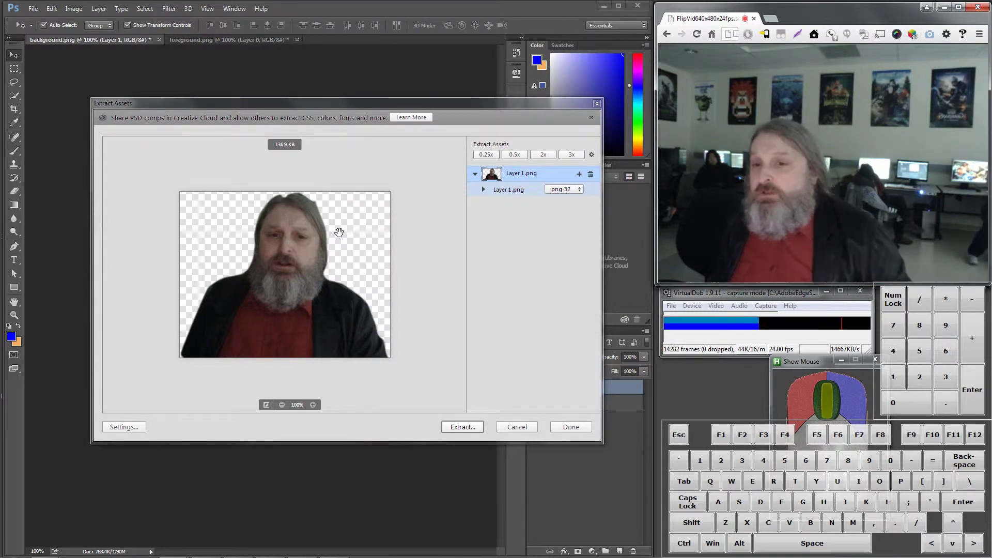
left_click(575, 191)
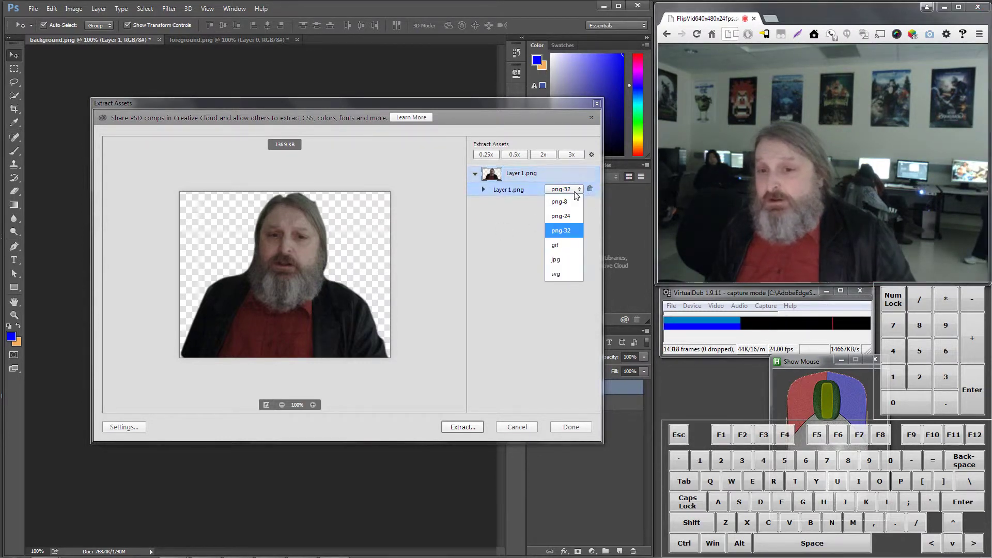
left_click(577, 230)
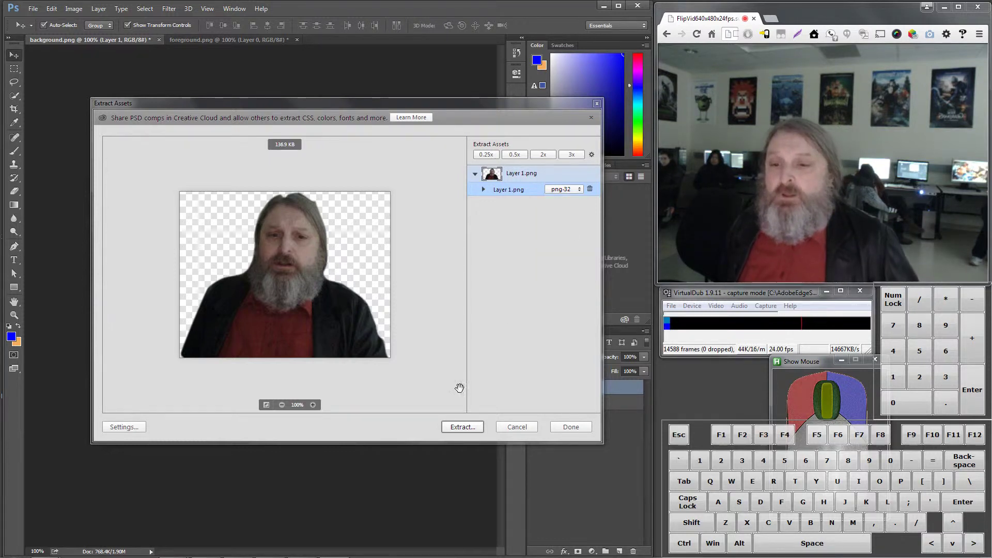
Step: Extract Layer 1.png to a folder on disk, accepting the layer renaming, and close the output folder window
left_click(463, 428)
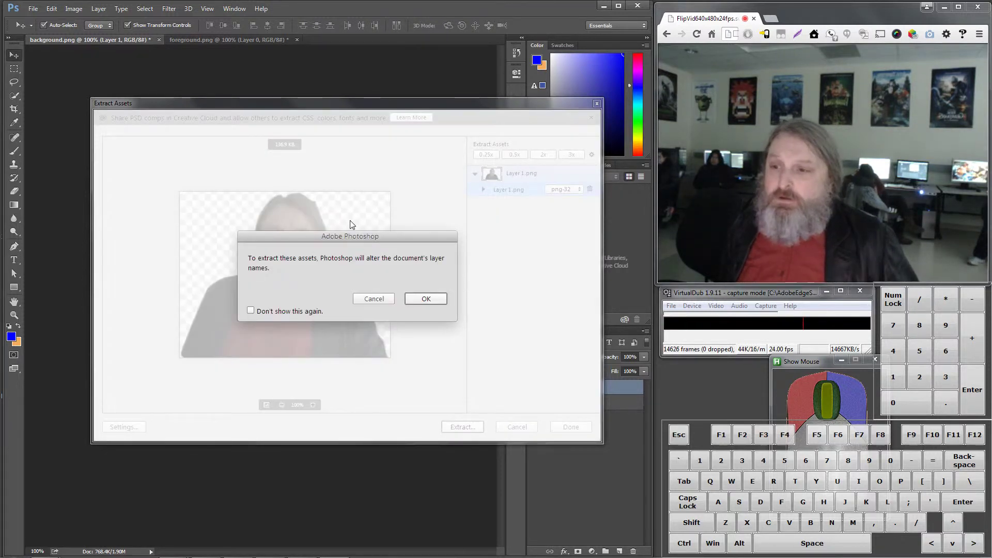
left_click(429, 298)
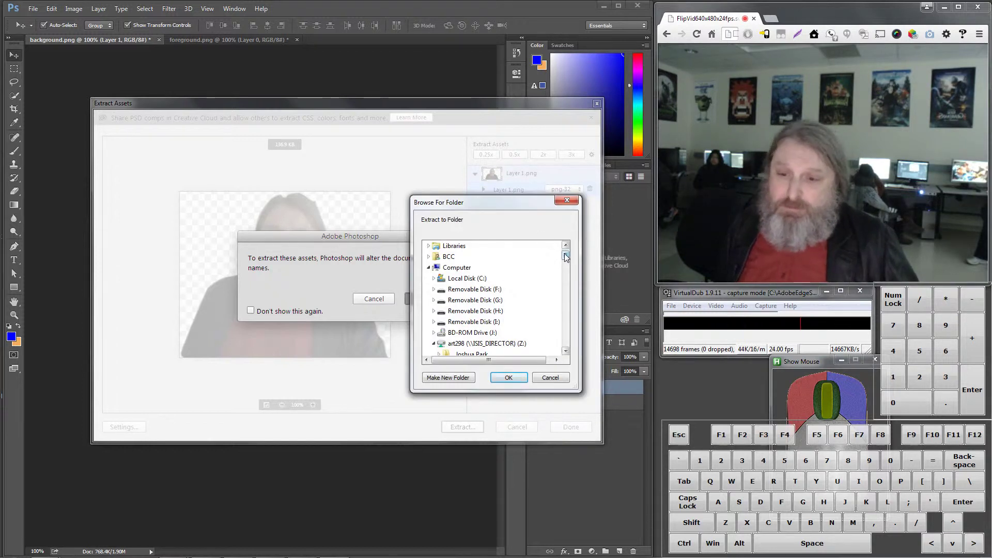
scroll(516, 292, "down", 1)
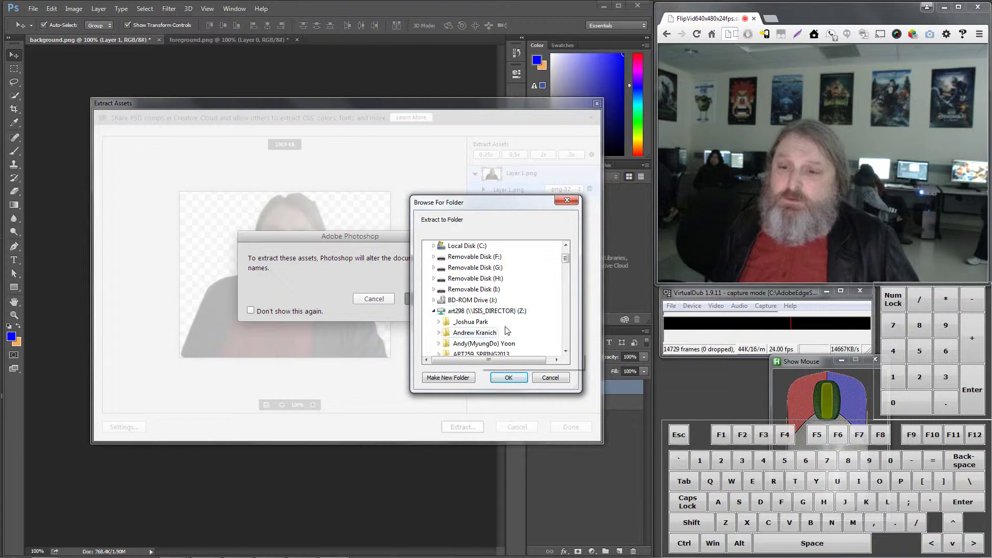
scroll(549, 288, "down", 1)
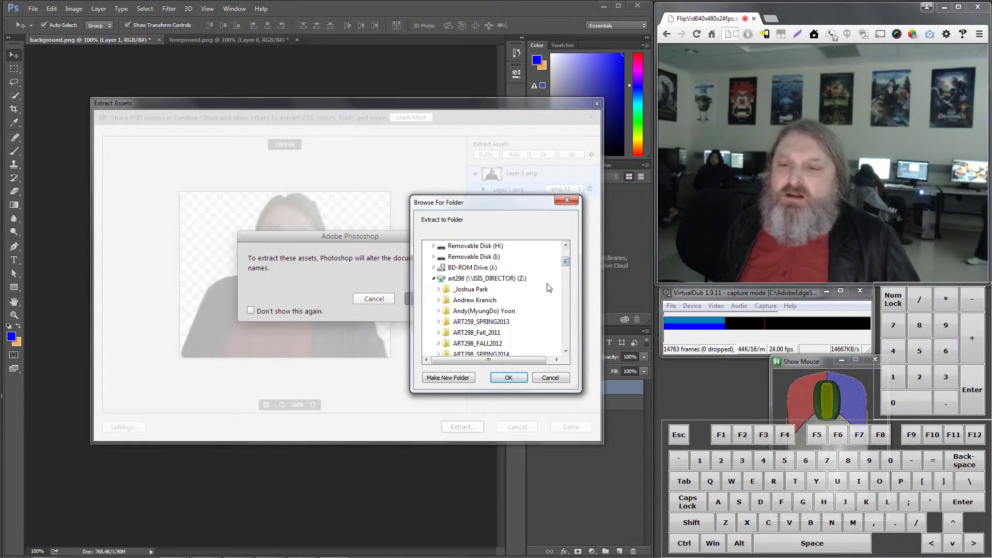
left_click_drag(565, 261, 566, 287)
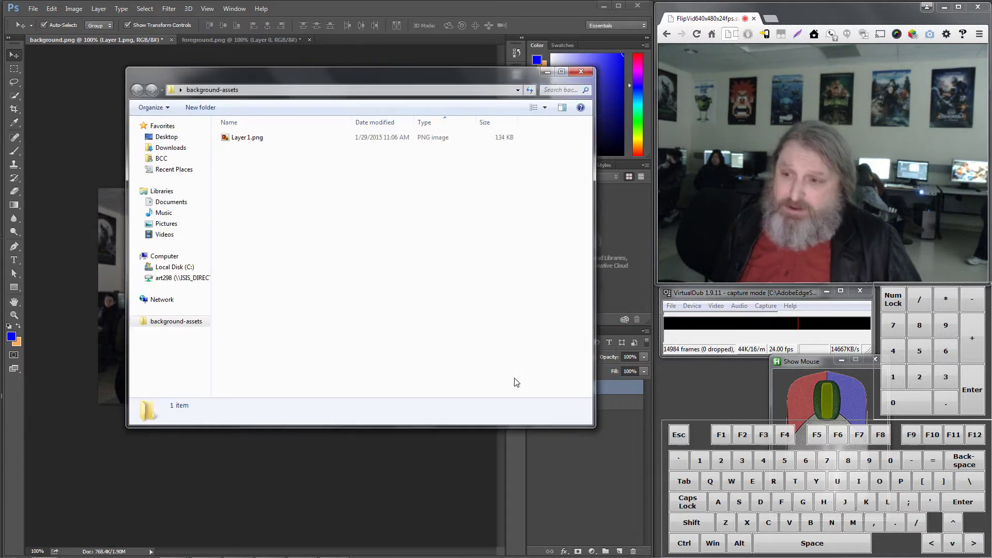
left_click(584, 73)
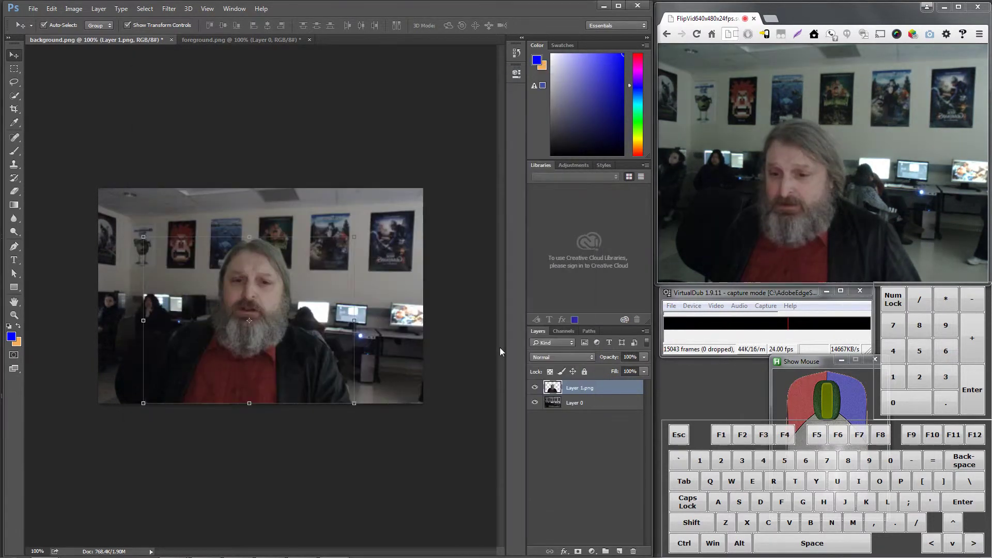
Step: Extract the background layer, Layer 0, as a png-32 asset into the same folder and close the output folder window
left_click(574, 404)
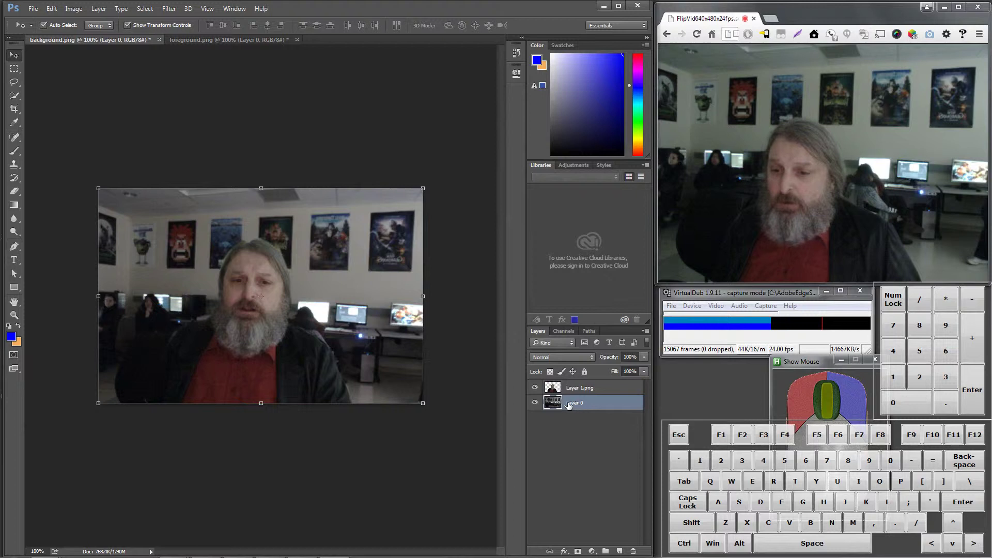
left_click(32, 9)
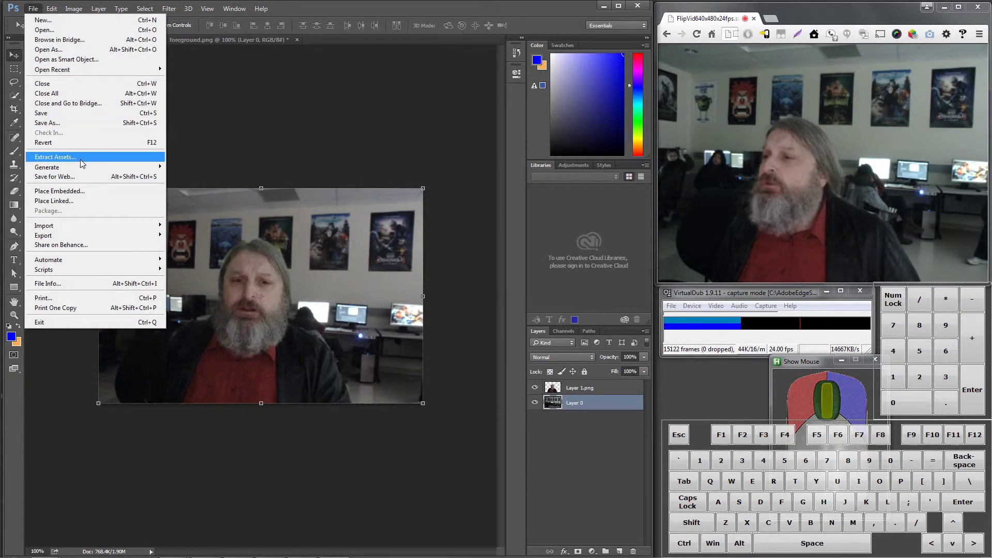
left_click(57, 157)
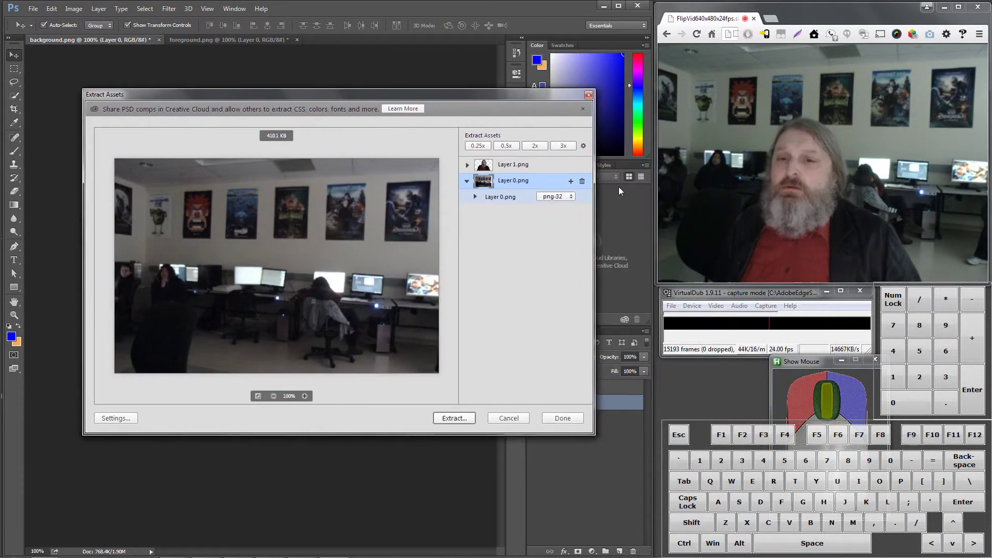
left_click(454, 418)
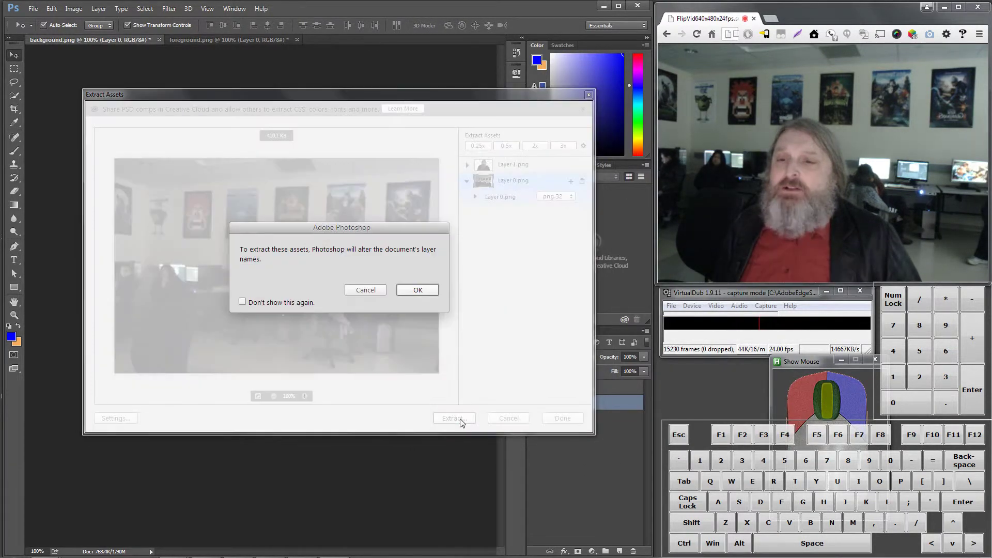
left_click(430, 290)
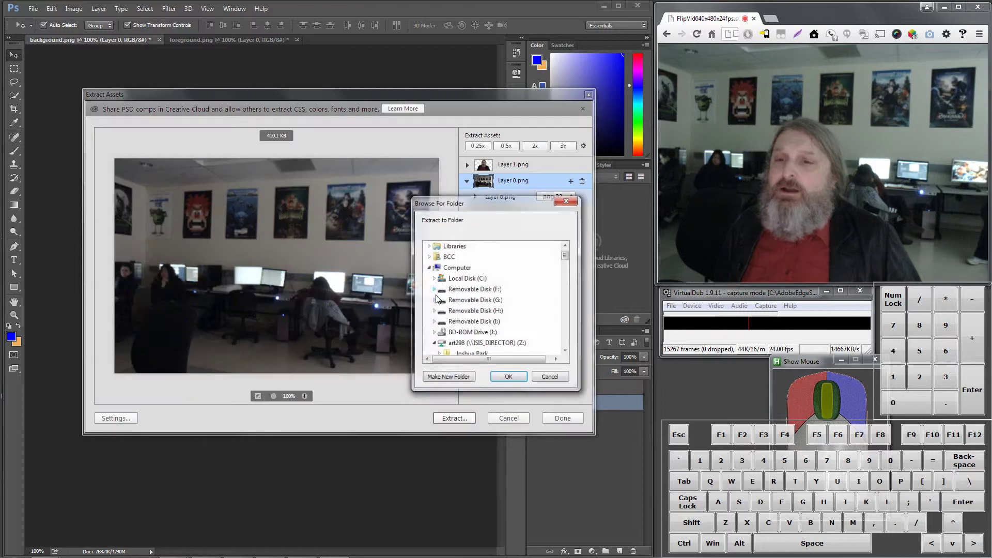
left_click_drag(567, 256, 565, 296)
left_click(509, 378)
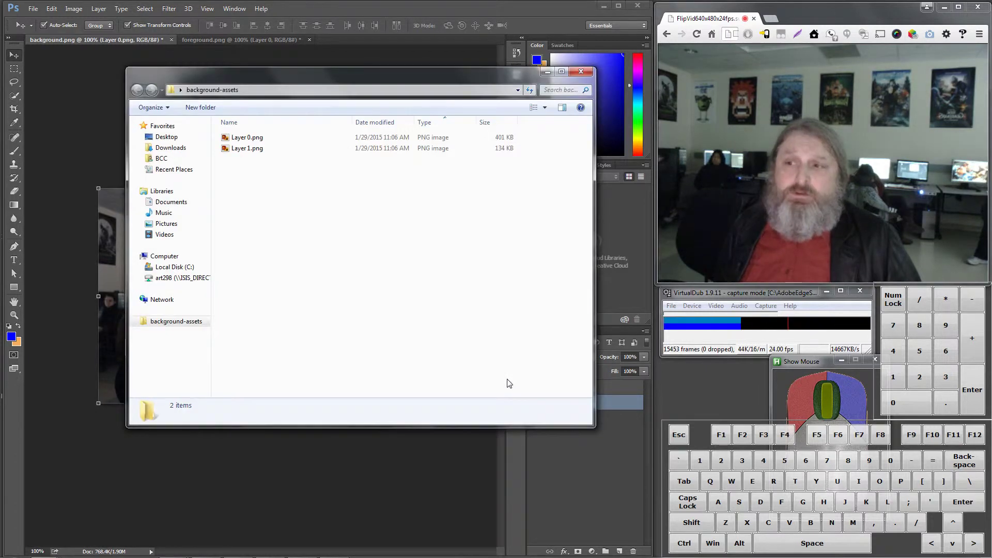
left_click(580, 72)
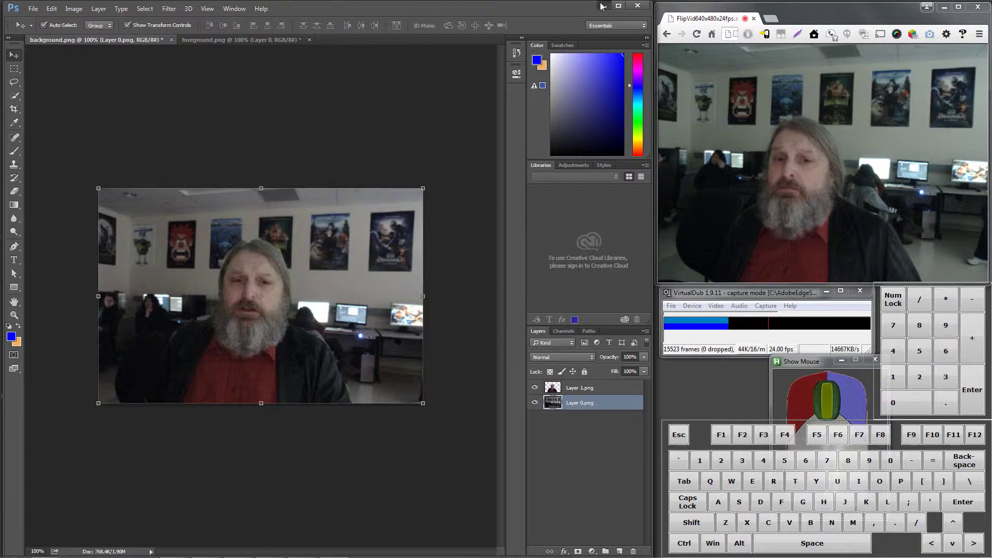
Step: Switch to Edge Animate and import Layer 1.png and Layer 2.png from the MeFade folder into the image library
left_click(603, 6)
mouse_move(243, 556)
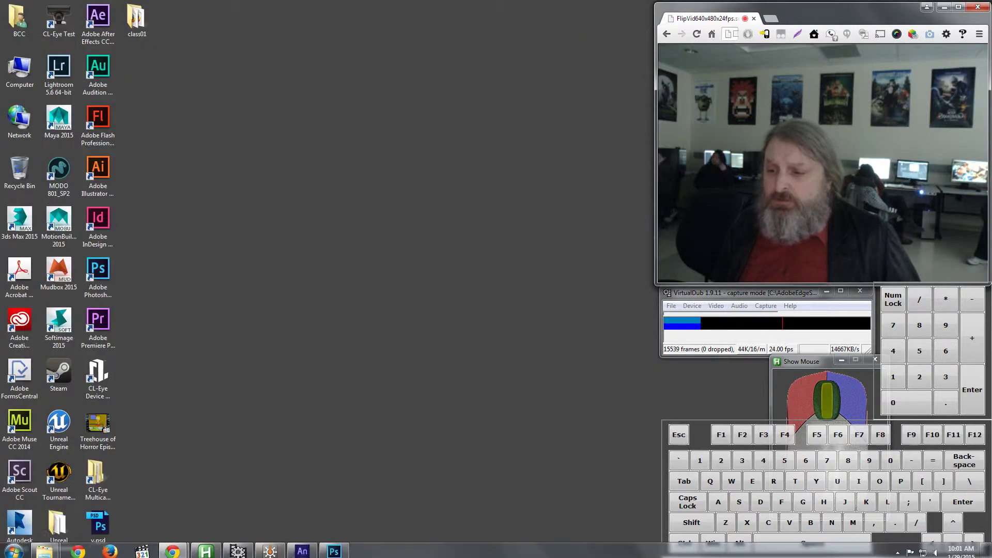
left_click(304, 549)
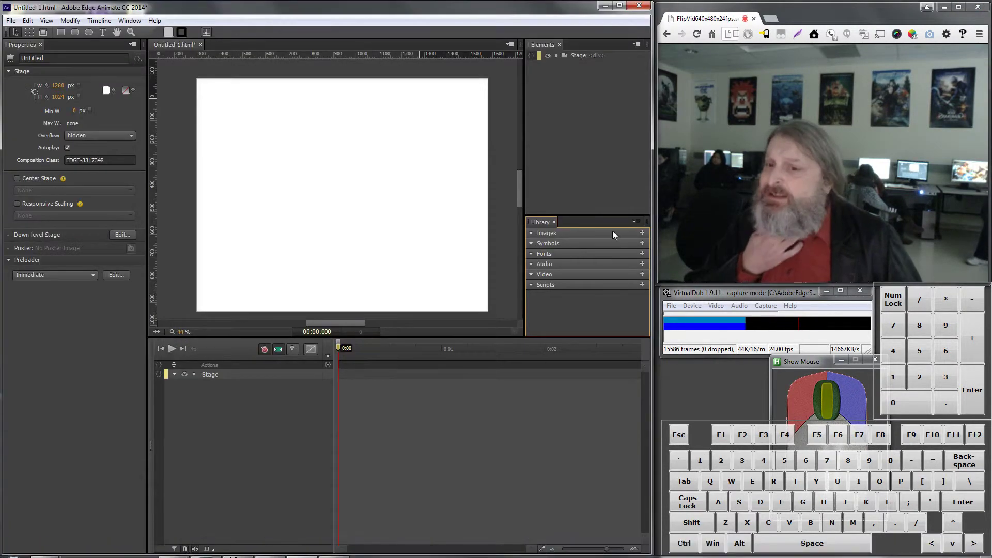
left_click(642, 233)
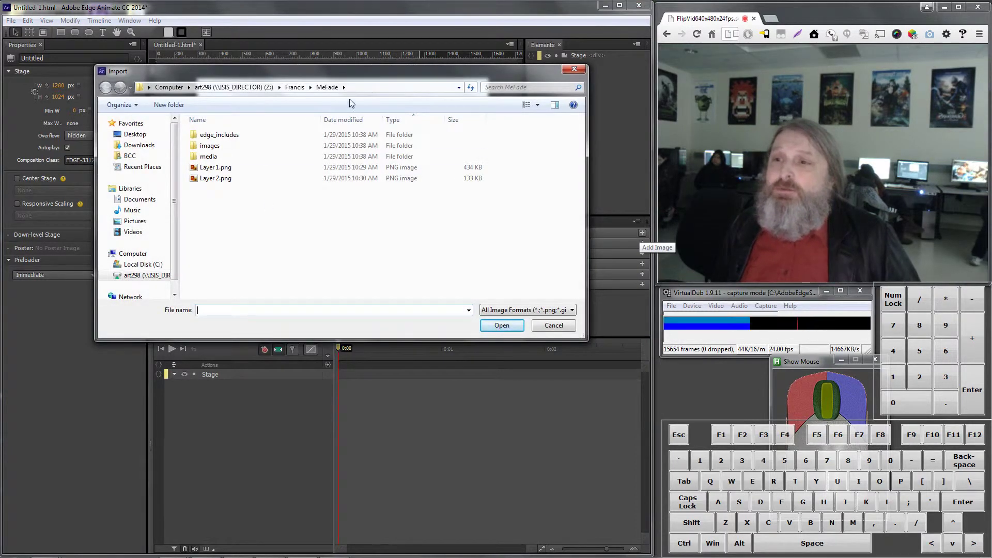
left_click(237, 168)
left_click(222, 178, "shift")
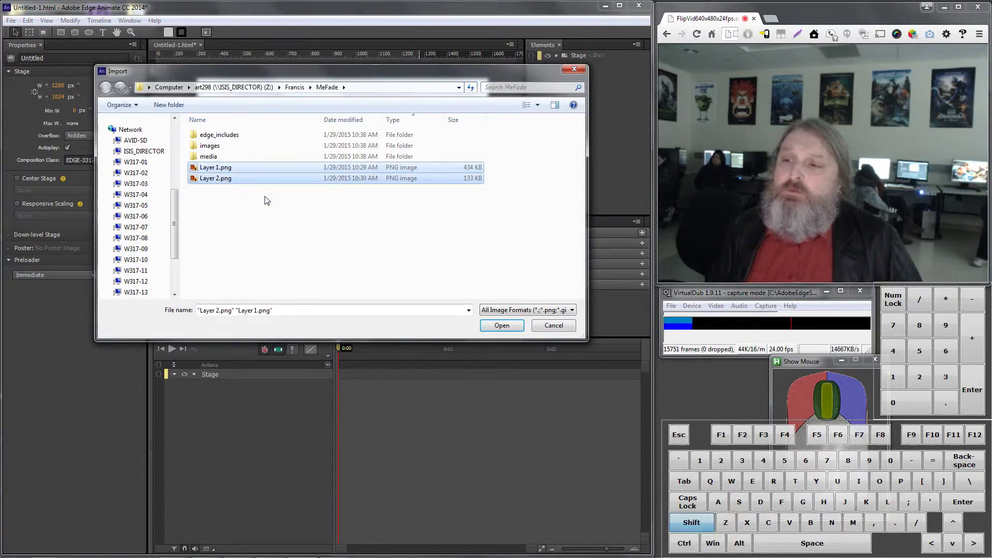
left_click(486, 326)
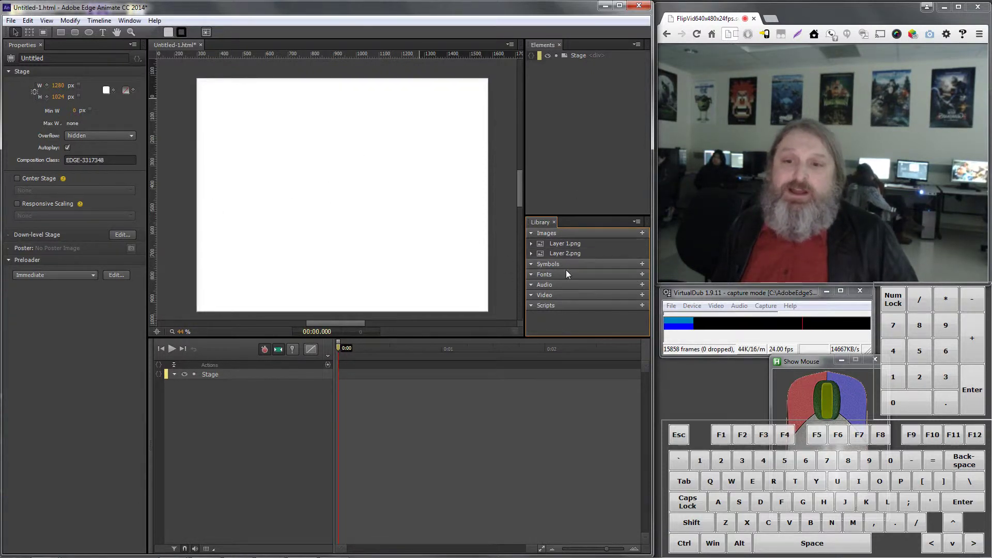
Step: Place Layer 2.png and Layer 1.png from the library on the stage, accepting the changed element IDs
left_click_drag(566, 254, 322, 197)
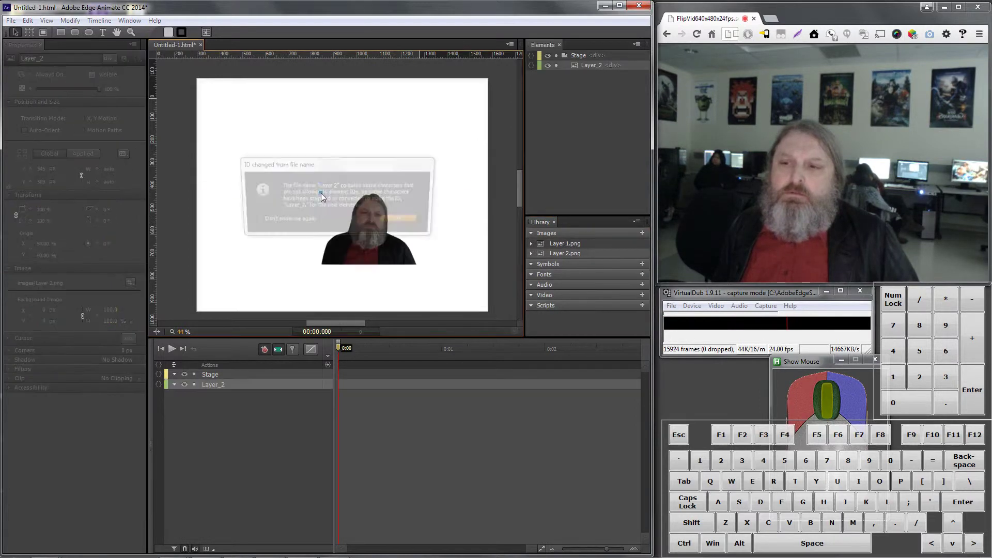
left_click(411, 220)
left_click_drag(563, 243, 336, 170)
left_click(417, 219)
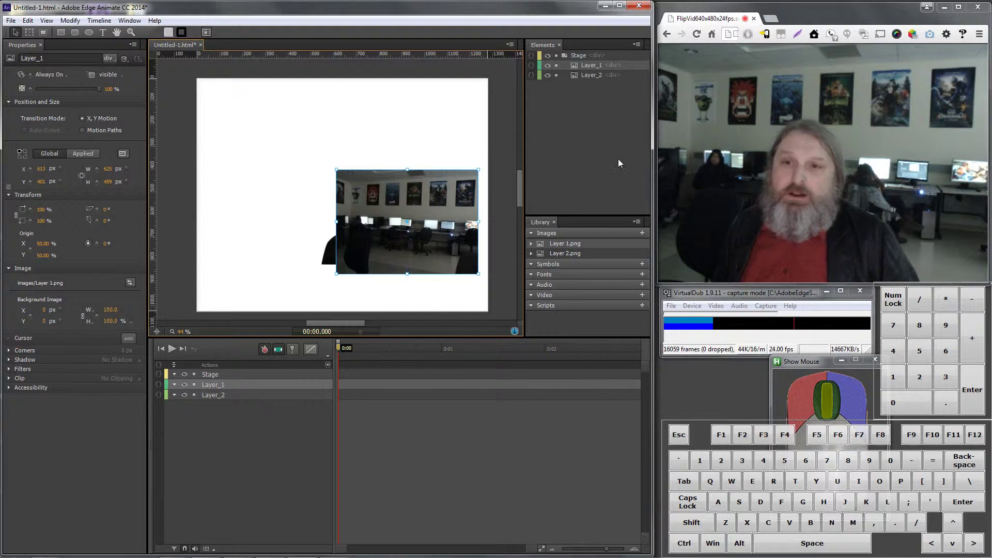
Step: Order Layer_2 above Layer_1, then align the background image to the stage's upper-left corner and stretch it to fill the stage
left_click(269, 394)
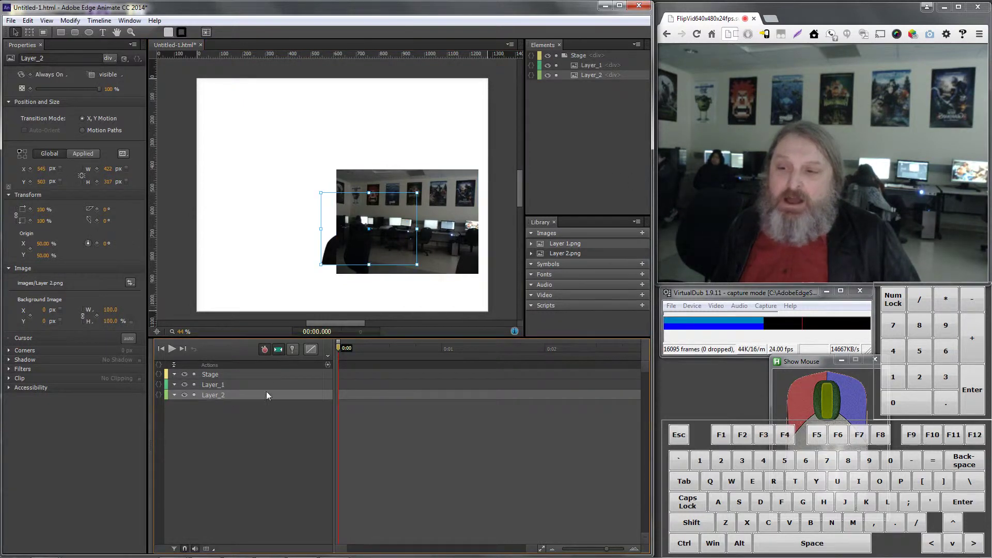
left_click_drag(598, 73, 599, 62)
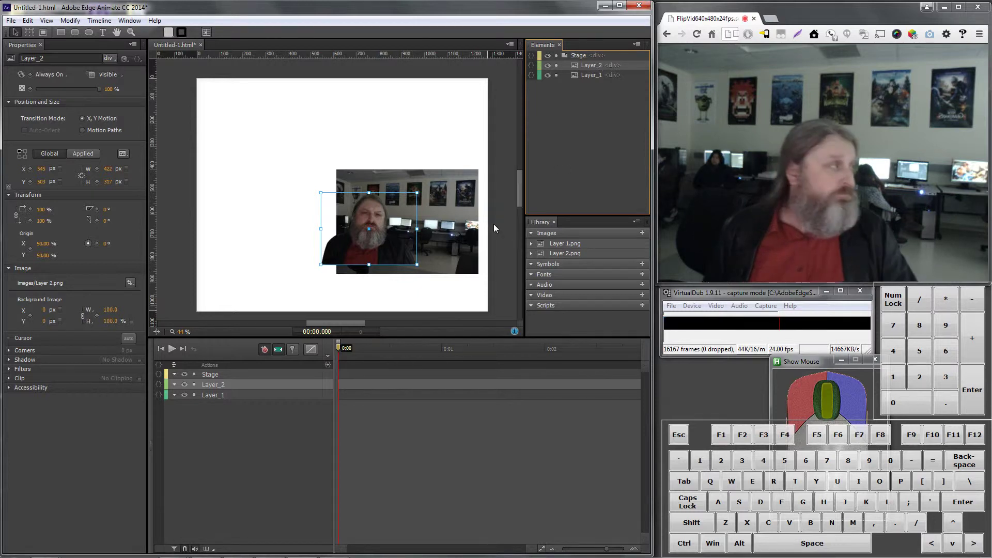
left_click_drag(443, 197, 298, 101)
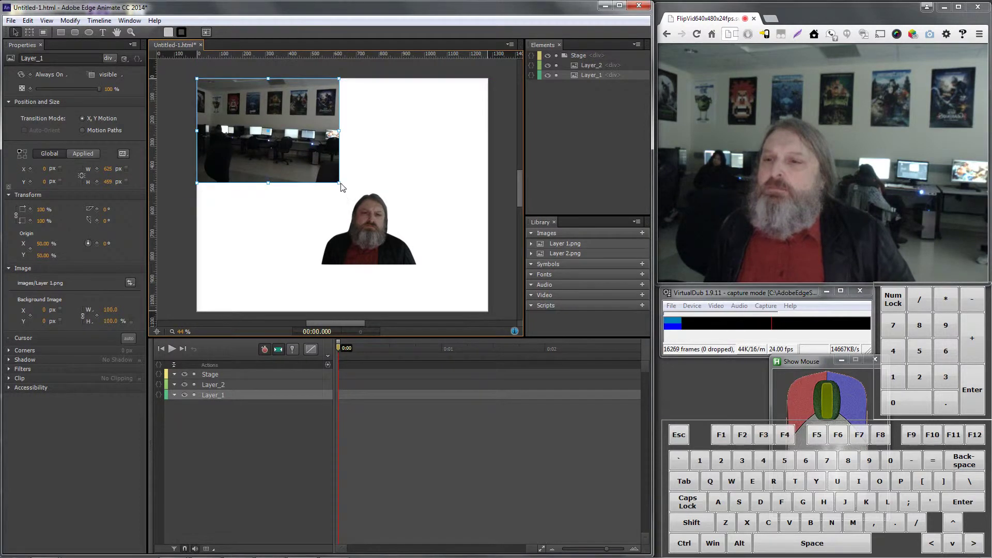
left_click_drag(339, 182, 488, 311)
Step: Enlarge the man image to about 995 × 712 px and place it along the stage's lower edge at about X 125, Y 312
left_click(390, 251)
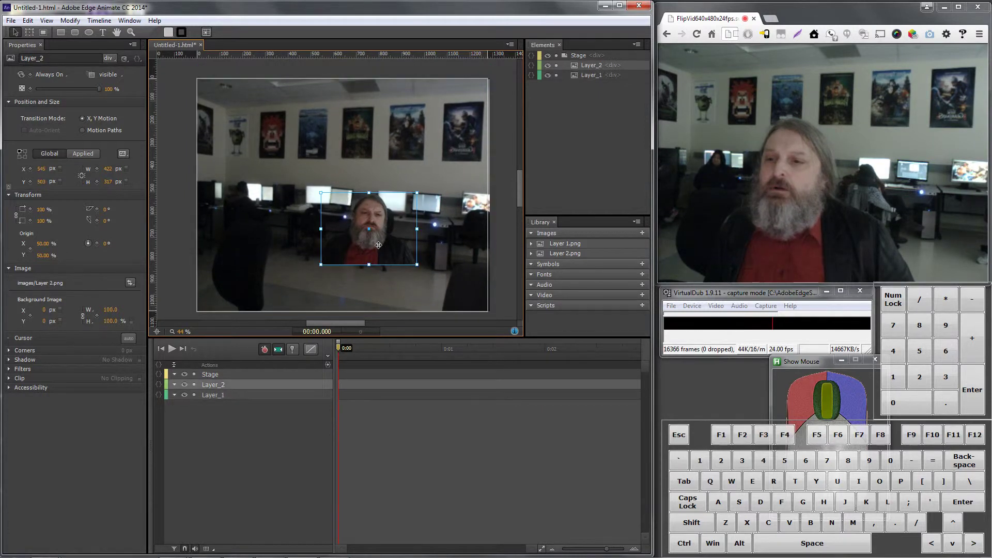
left_click_drag(390, 251, 365, 194)
left_click_drag(347, 148, 364, 255)
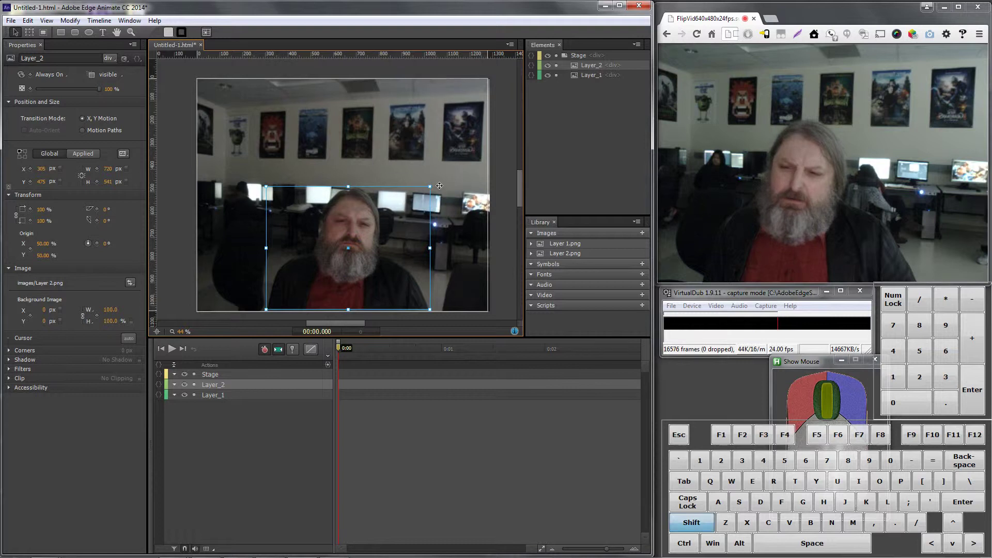
left_click_drag(430, 186, 502, 150)
left_click_drag(456, 195, 410, 192)
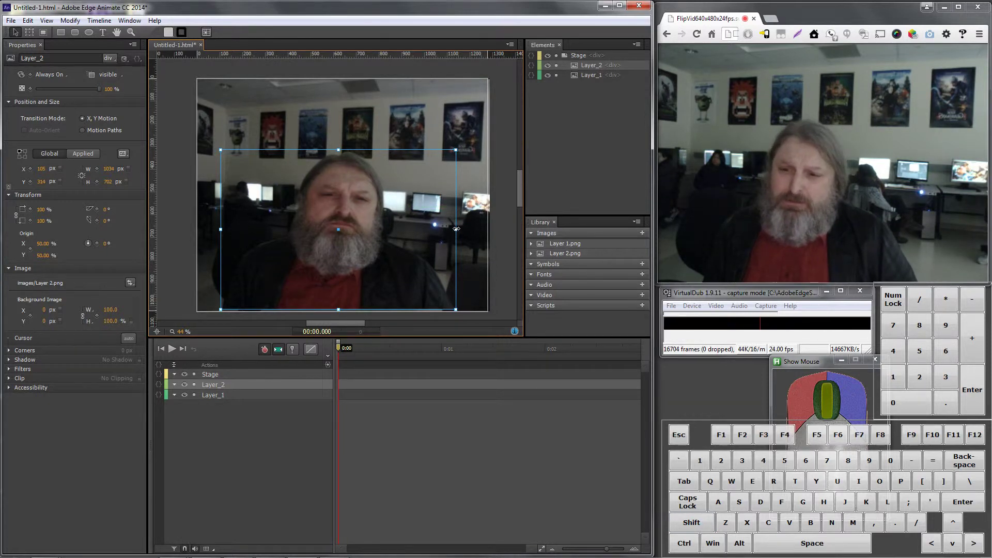
left_click_drag(457, 229, 448, 229)
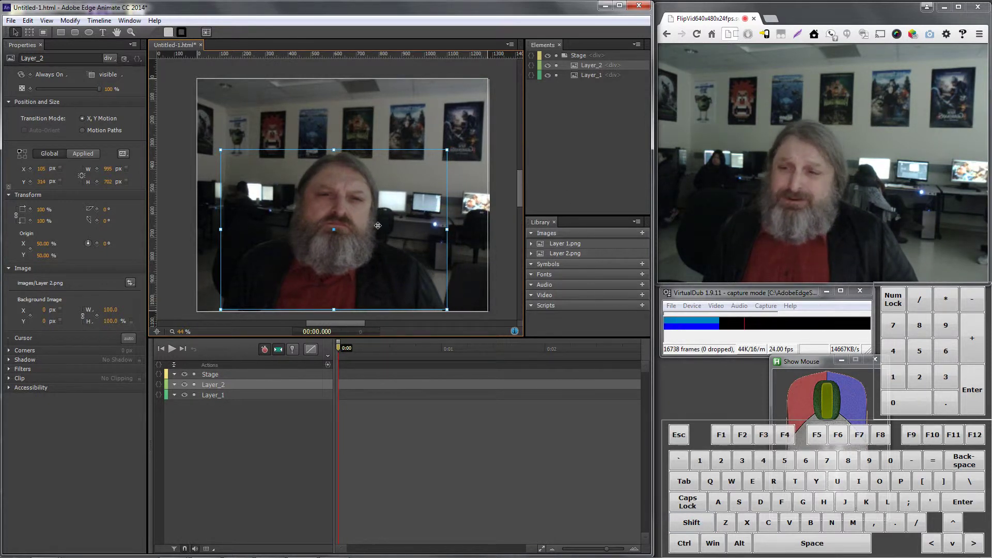
left_click_drag(378, 226, 382, 225)
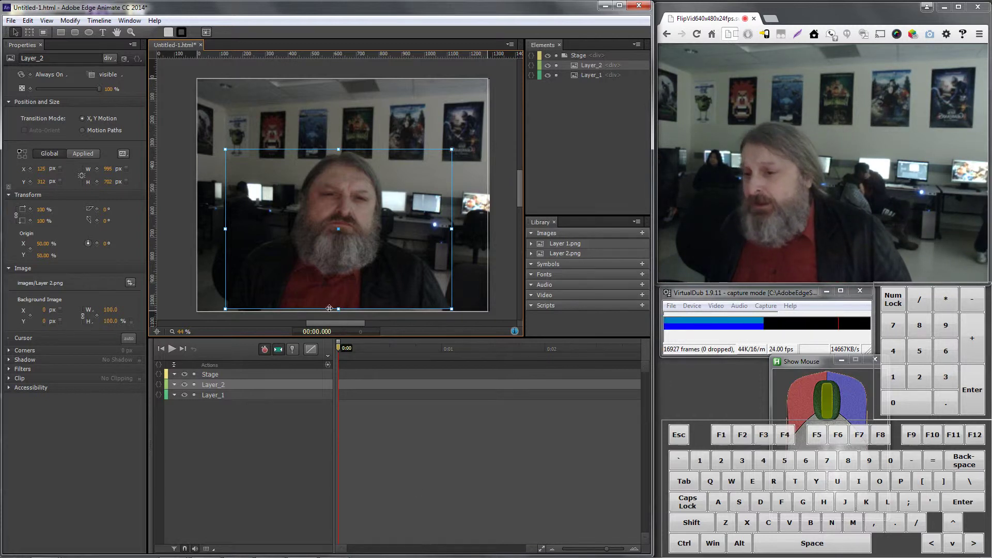
left_click_drag(338, 309, 338, 311)
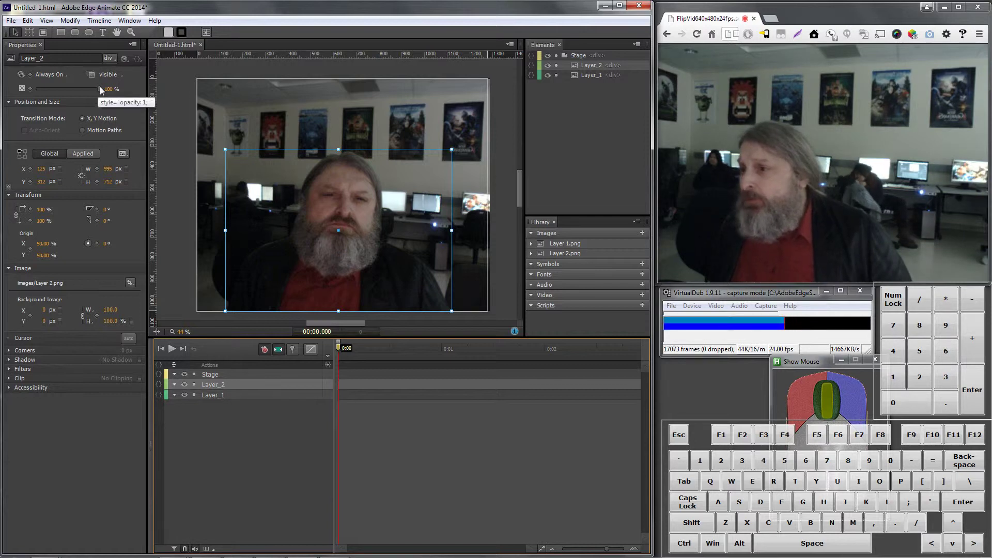
Step: Set the man image's opacity to 0% and add opacity keyframes for it at 0:00 and 0:01 on the timeline
left_click_drag(99, 88, 21, 89)
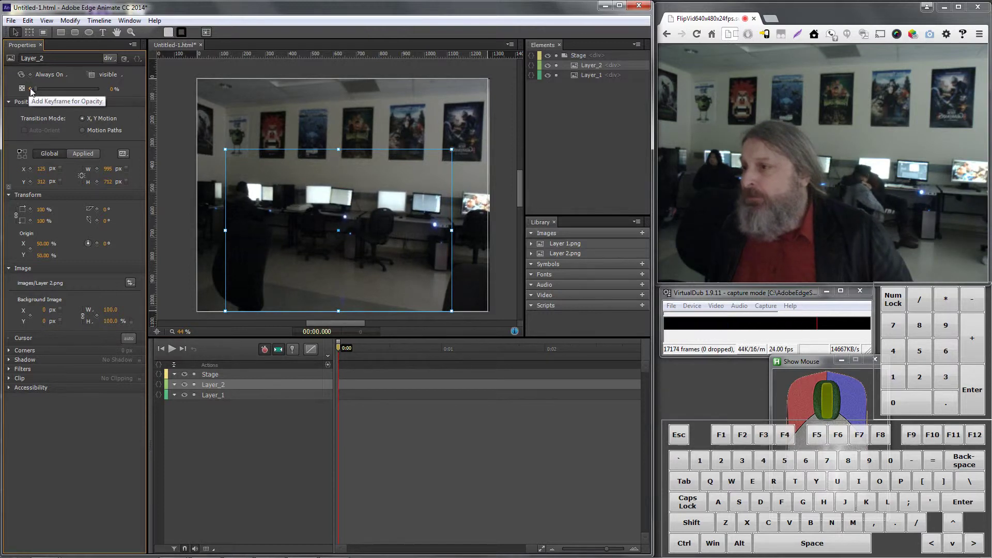
left_click(30, 89)
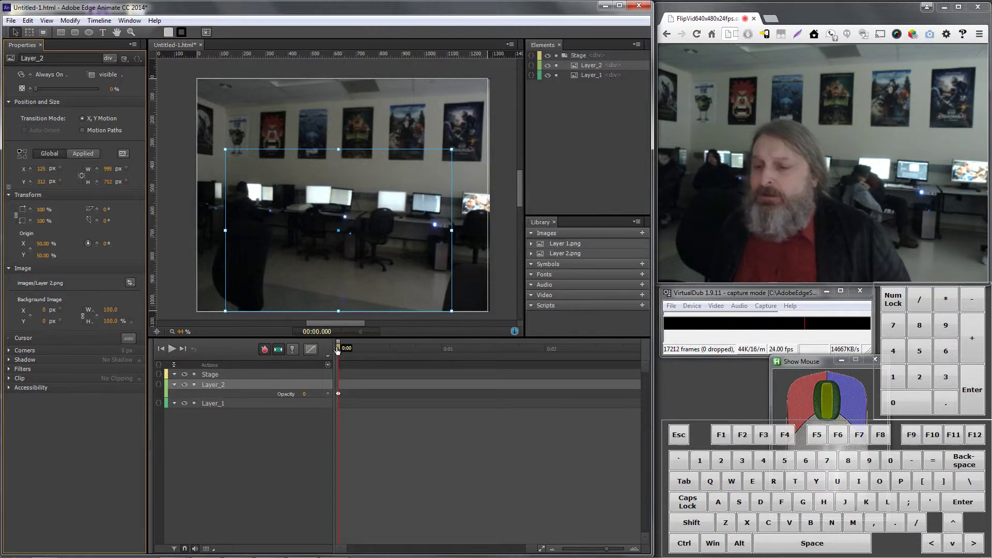
left_click_drag(339, 346, 358, 348)
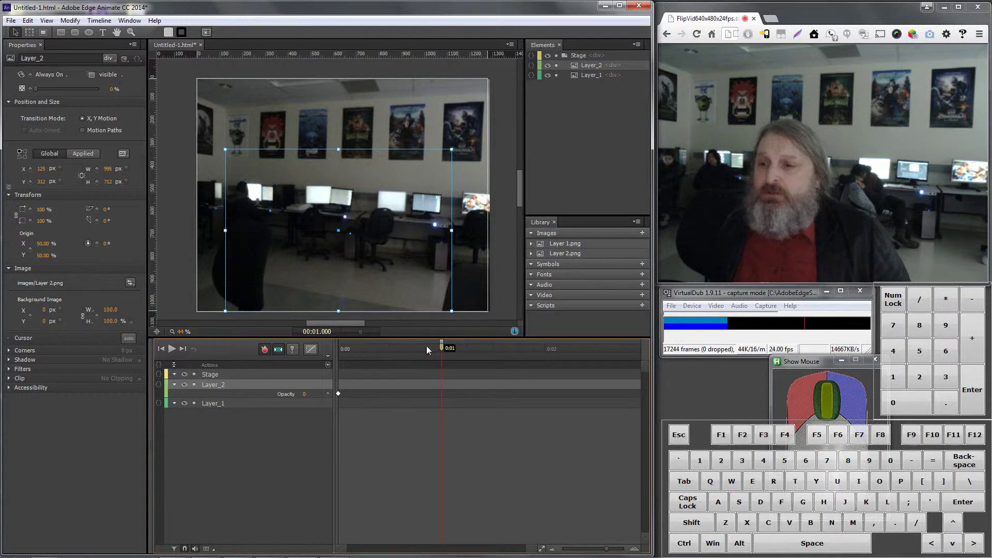
left_click(30, 88)
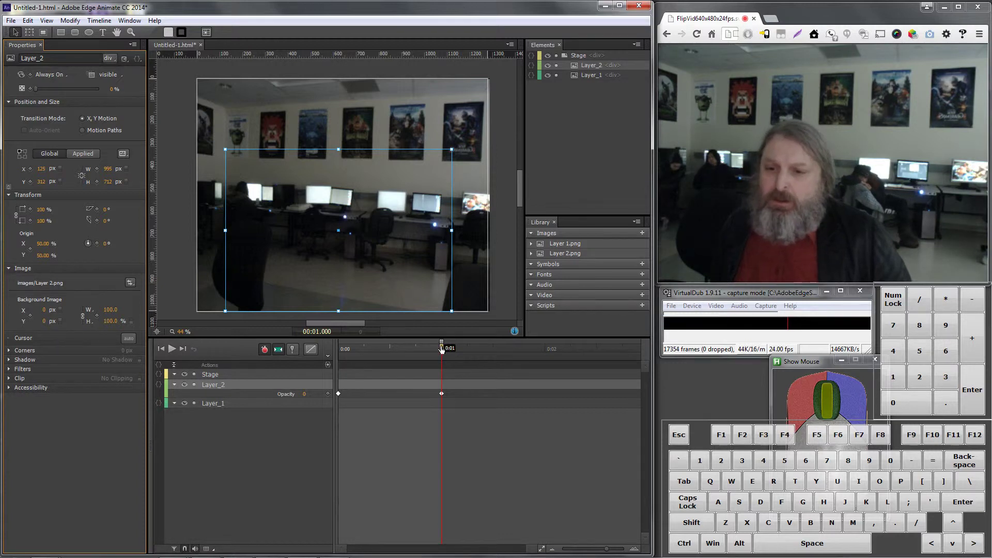
Step: Fade the man image in to 100% opacity at 0:02.500, then return the playhead to the timeline start
left_click_drag(449, 347, 597, 365)
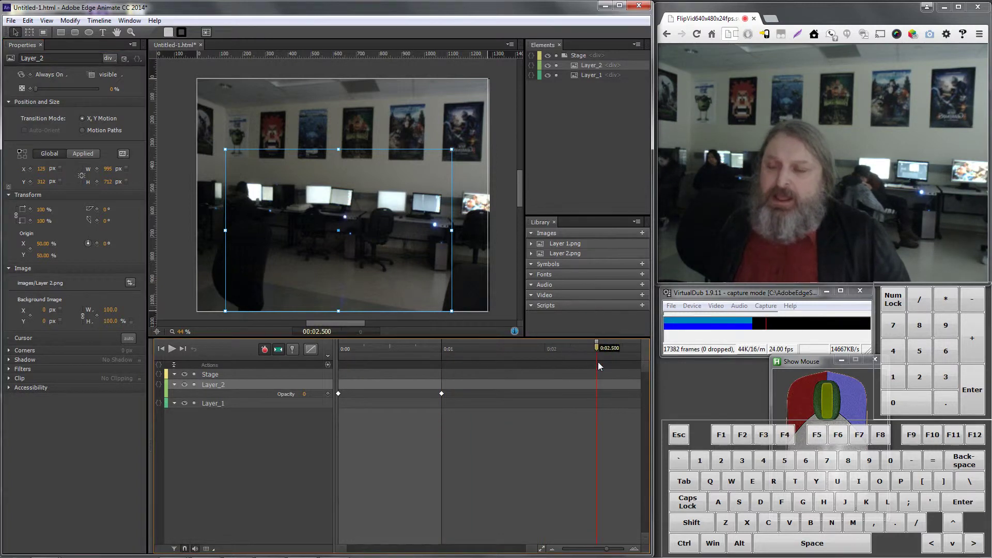
left_click_drag(39, 89, 104, 89)
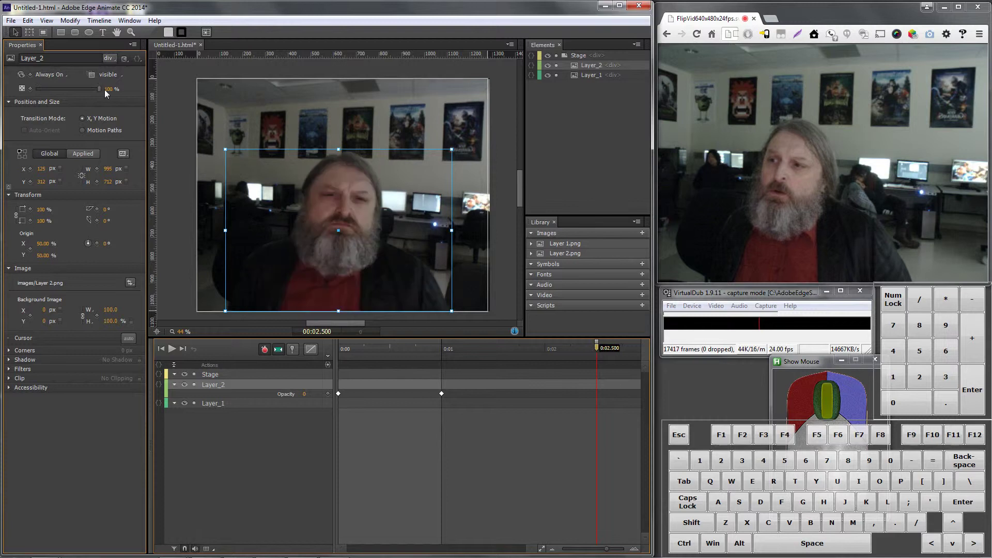
left_click_drag(603, 357, 449, 365)
key("Home")
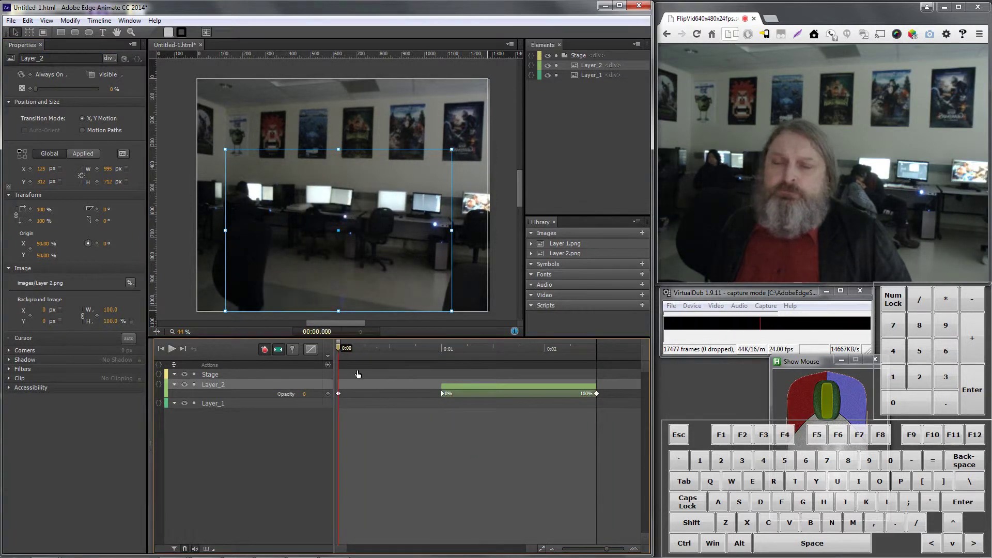
Step: Preview the composition in the browser to check the fade-in, then close the preview and return to the stage
left_click(10, 21)
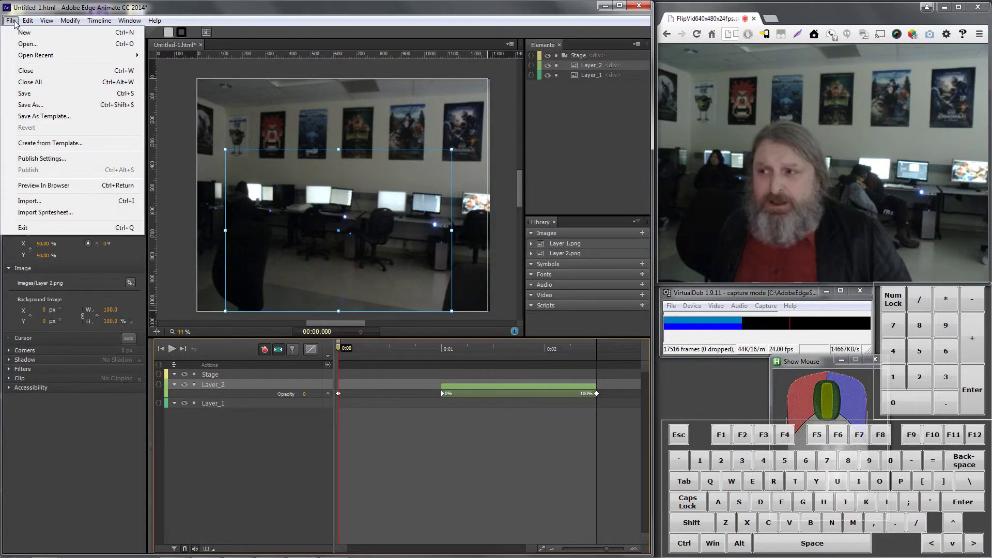
left_click(65, 184)
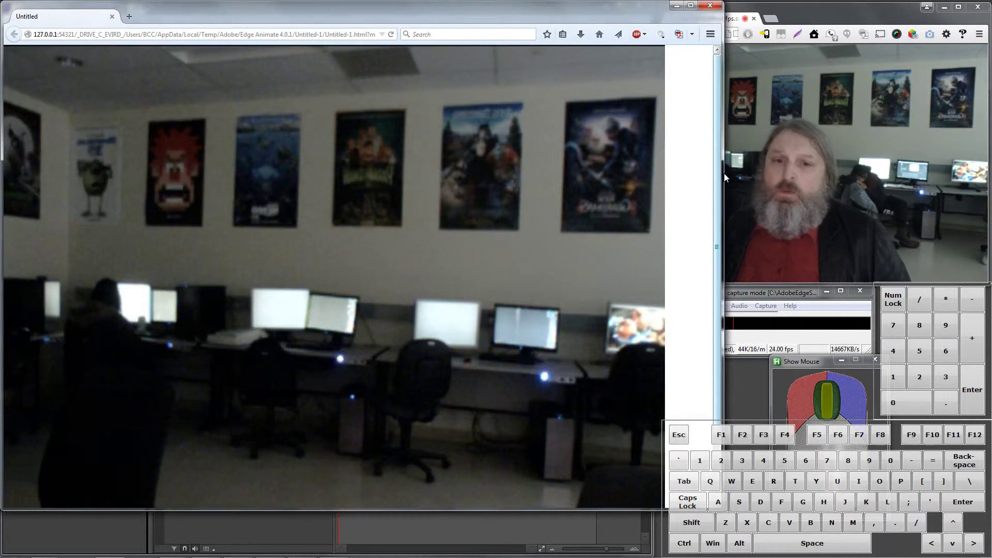
left_click_drag(724, 175, 684, 188)
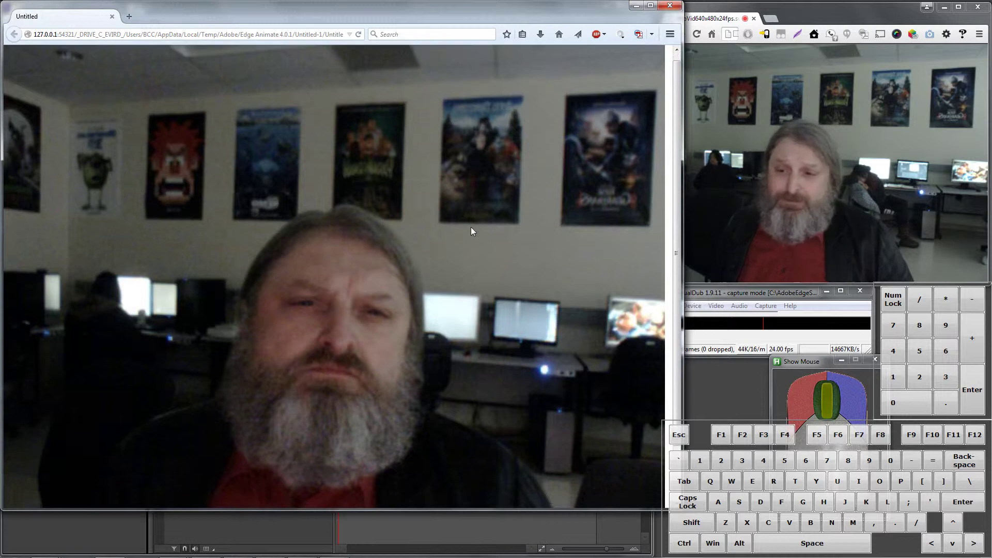
scroll(468, 227, "down", 2)
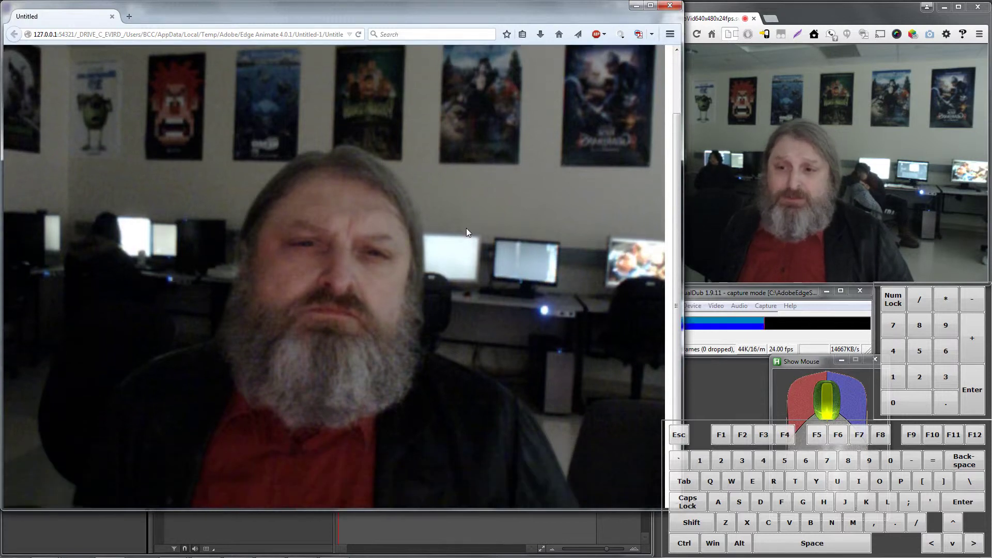
left_click(670, 6)
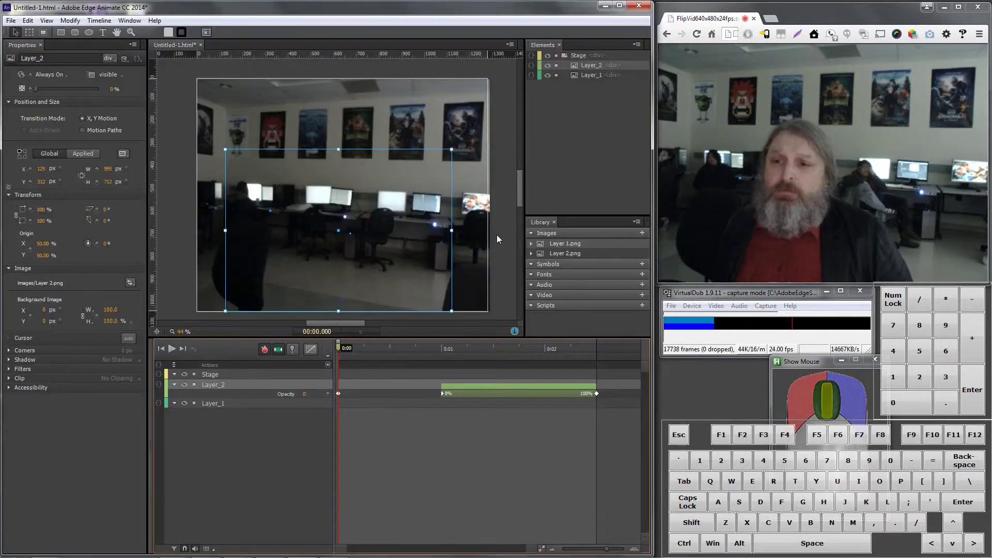
mouse_move(339, 353)
left_mouse_down()
mouse_move(568, 359)
mouse_move(339, 354)
left_mouse_up()
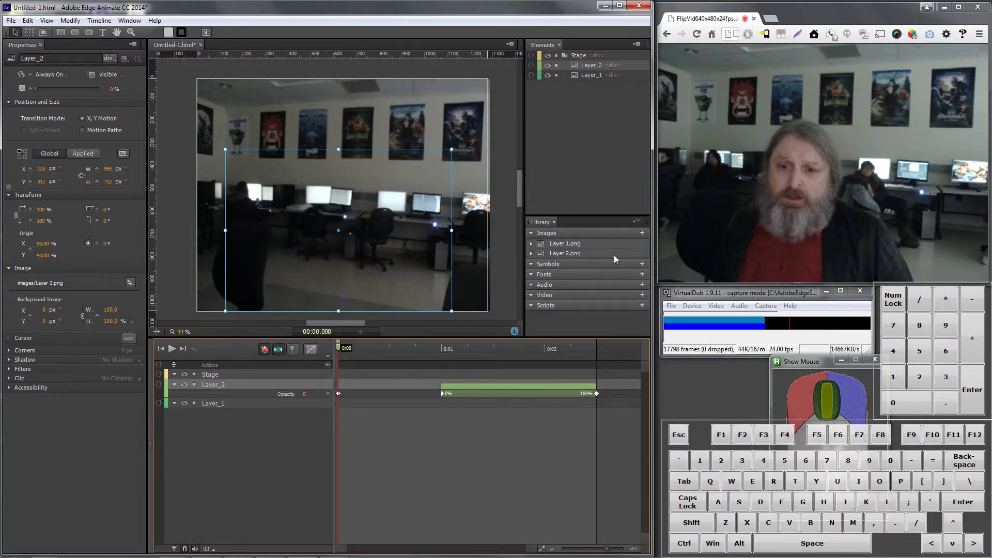
left_click(564, 286)
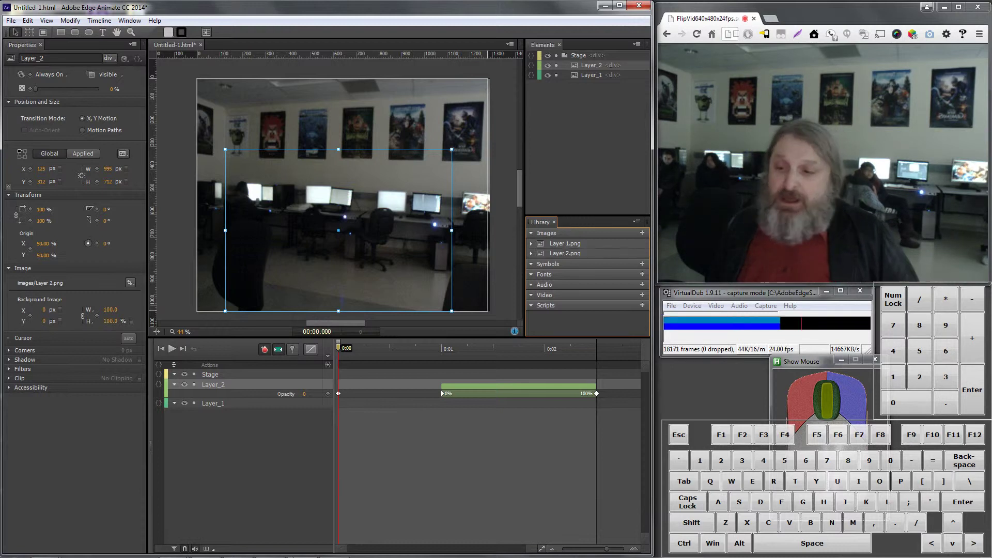
Step: Switch to the Chrome window with the slide whistle page, search the web for sounddogs and open the SoundDogs.com site
mouse_move(311, 554)
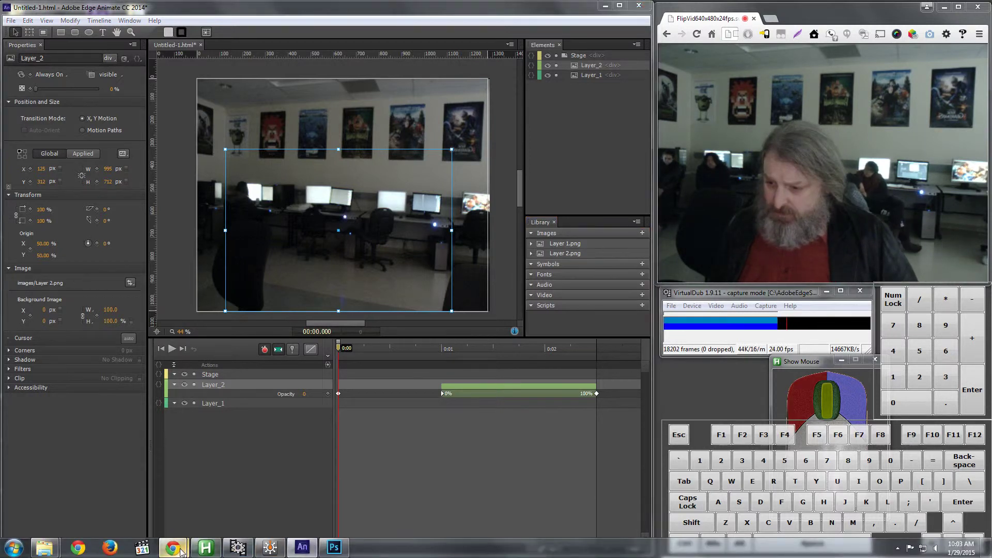
mouse_move(176, 548)
mouse_move(238, 514)
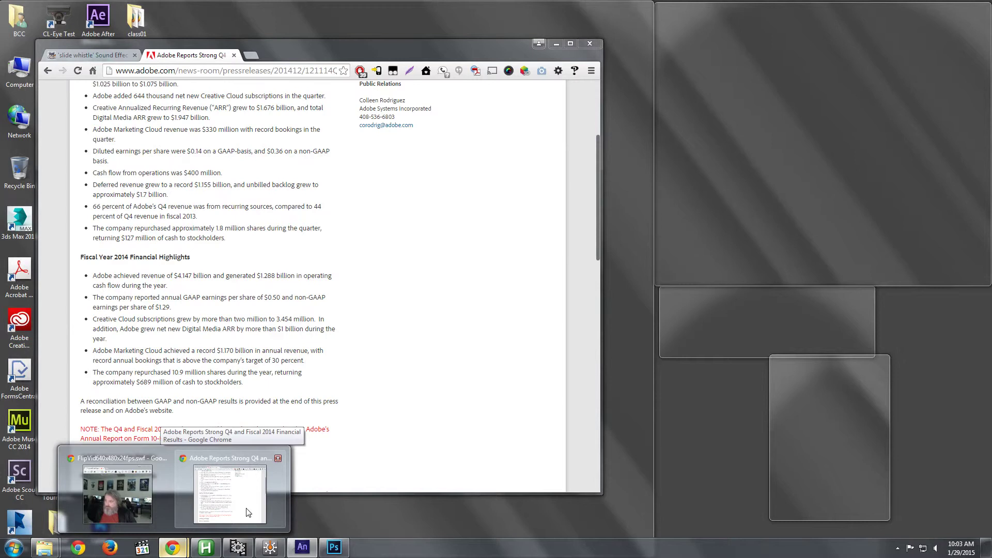
left_click(247, 513)
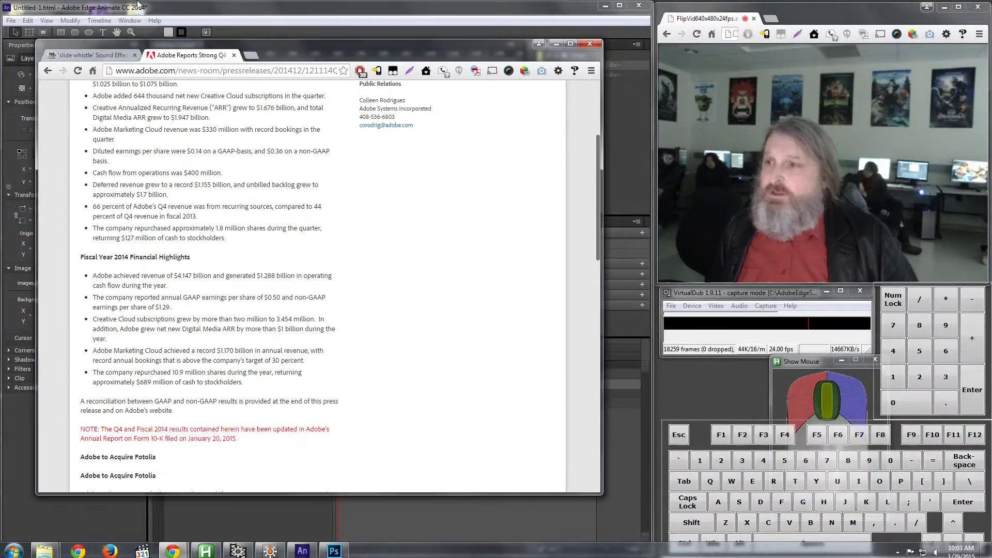
left_click(101, 56)
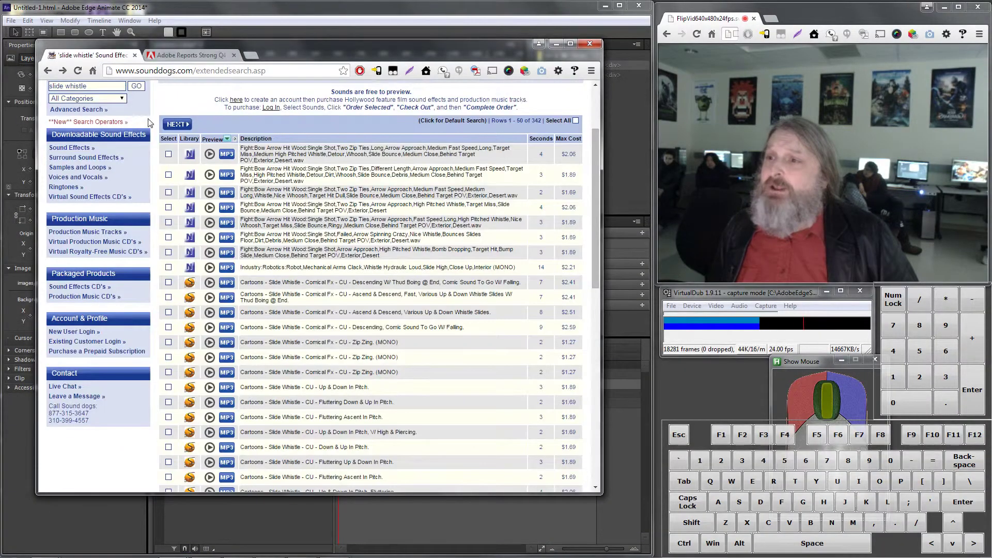
left_click(289, 67)
type("sounddog")
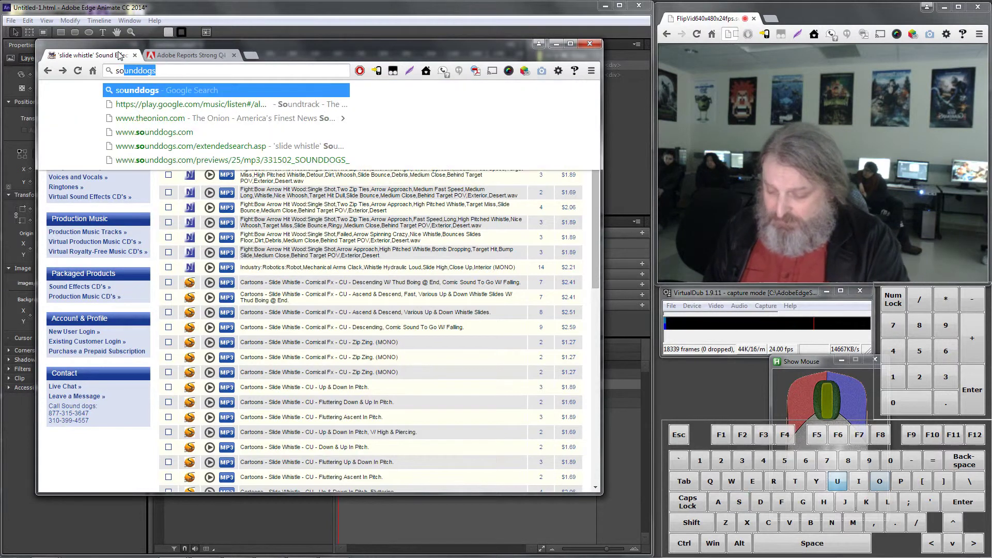
type("s")
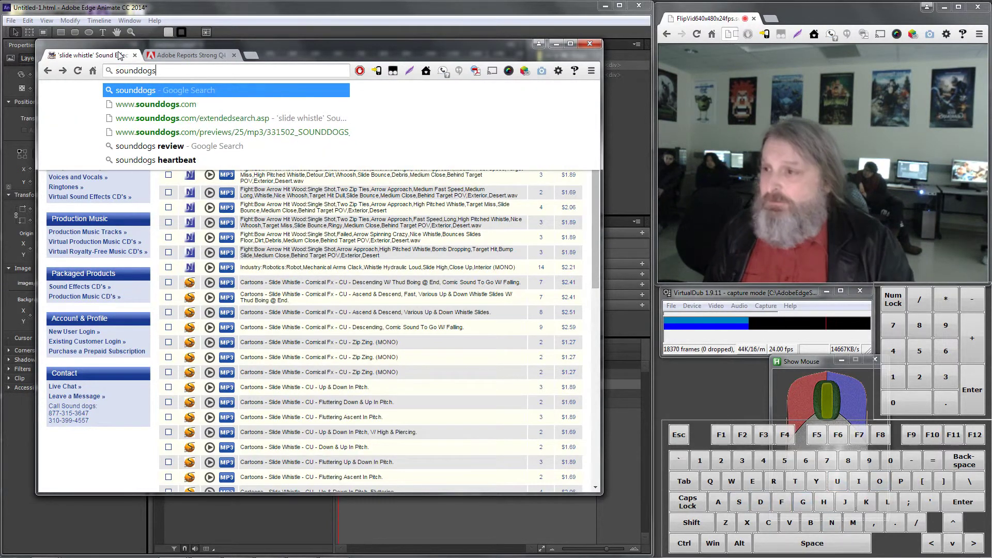
key("Return")
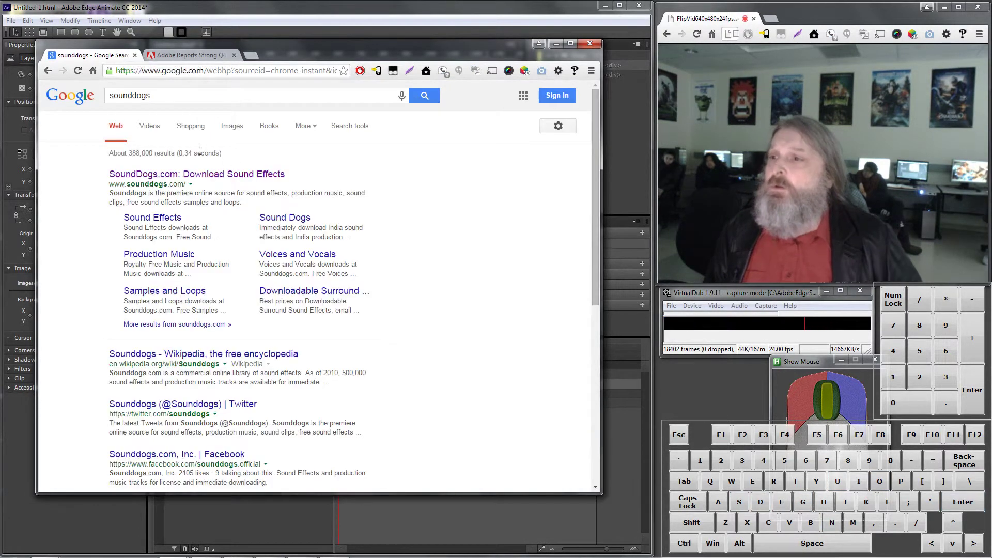
left_click(203, 175)
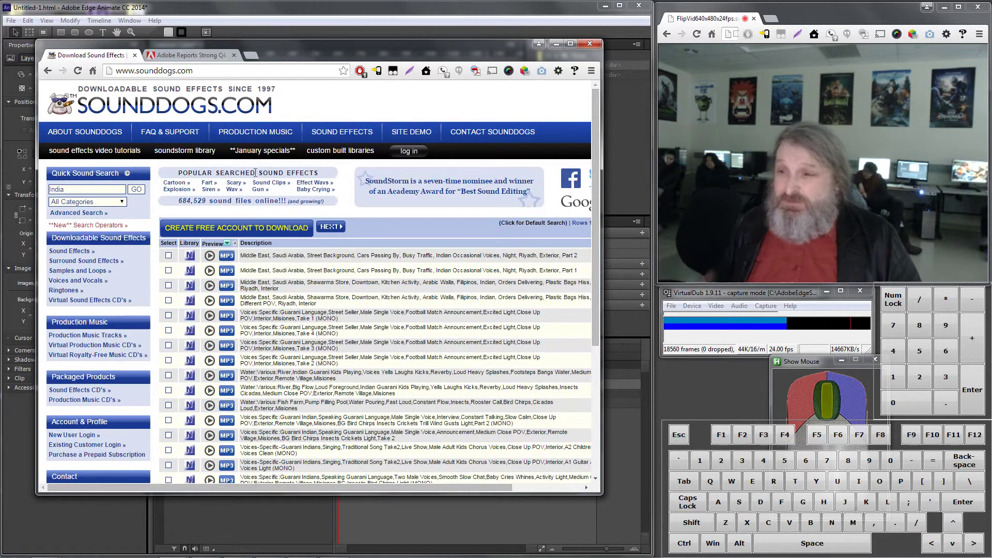
Step: Search the SoundDogs library for "slide whistle" across all categories
left_click(104, 189)
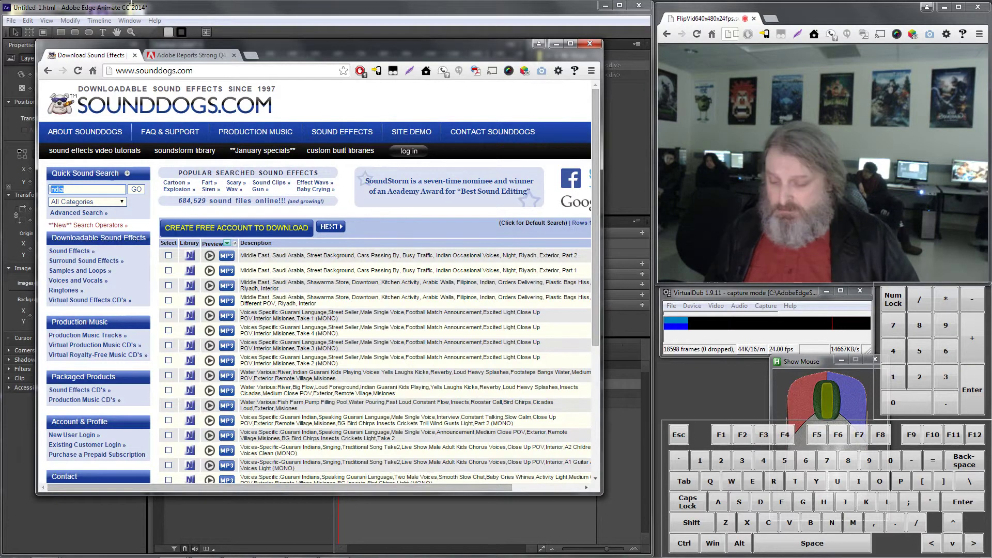
key("BackSpace")
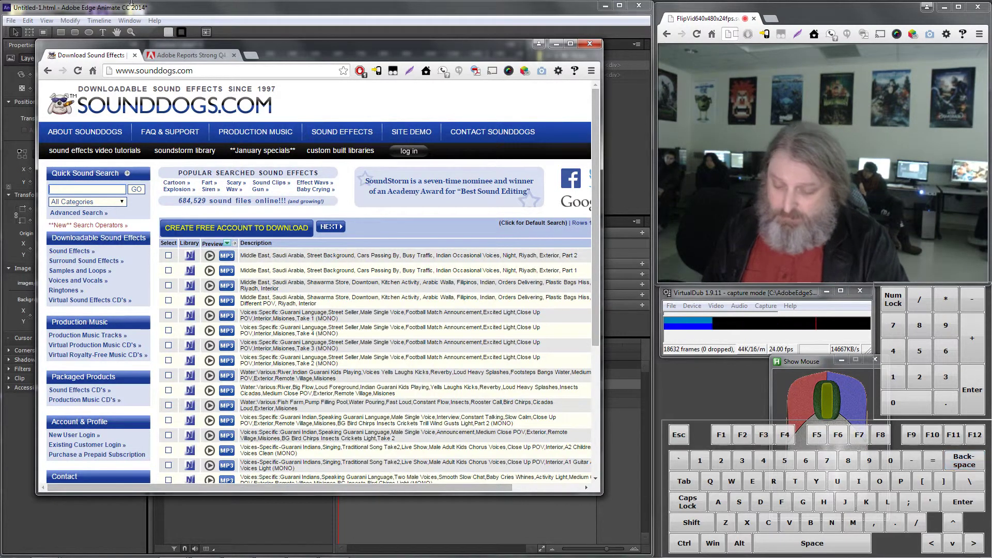
type("slide whisat")
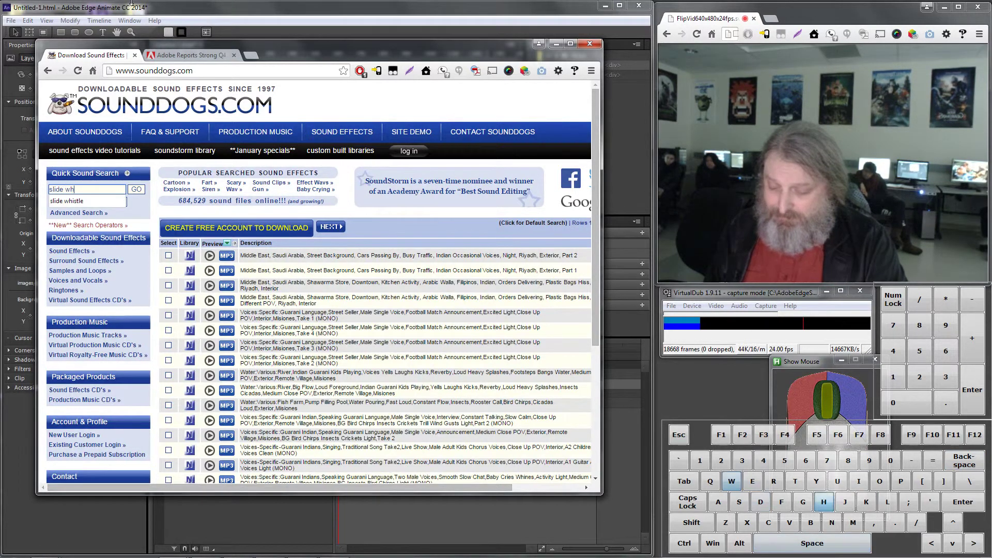
key("BackSpace")
key("BackSpace")
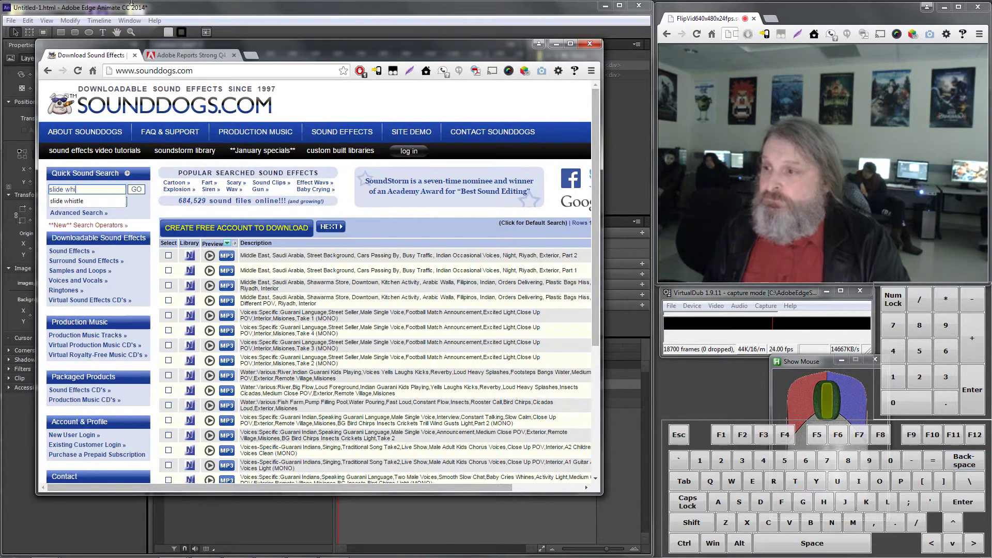
left_click(83, 203)
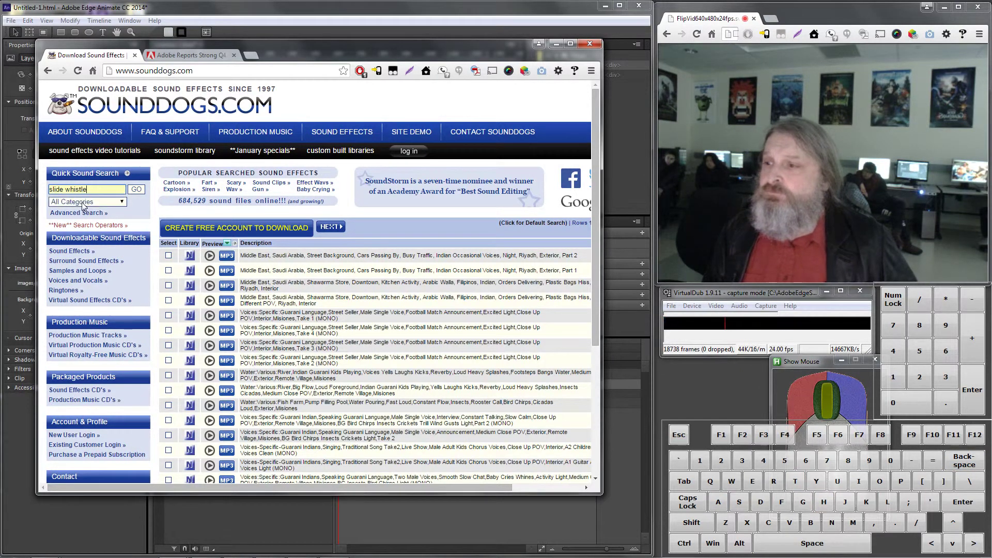
left_click(138, 189)
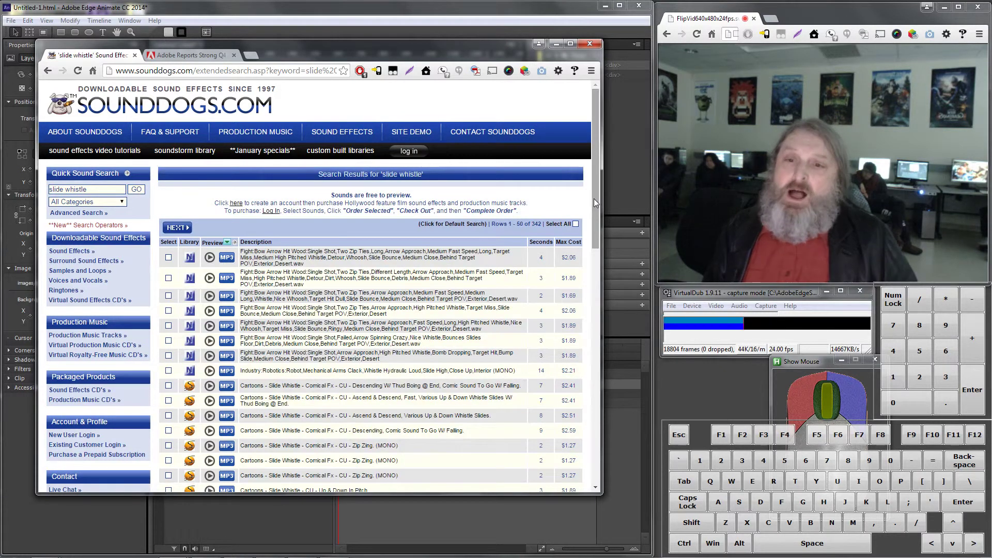
Step: Open the MP3 preview of a slide whistle sound from the search results and play it
left_click_drag(594, 199, 606, 343)
left_click(228, 257)
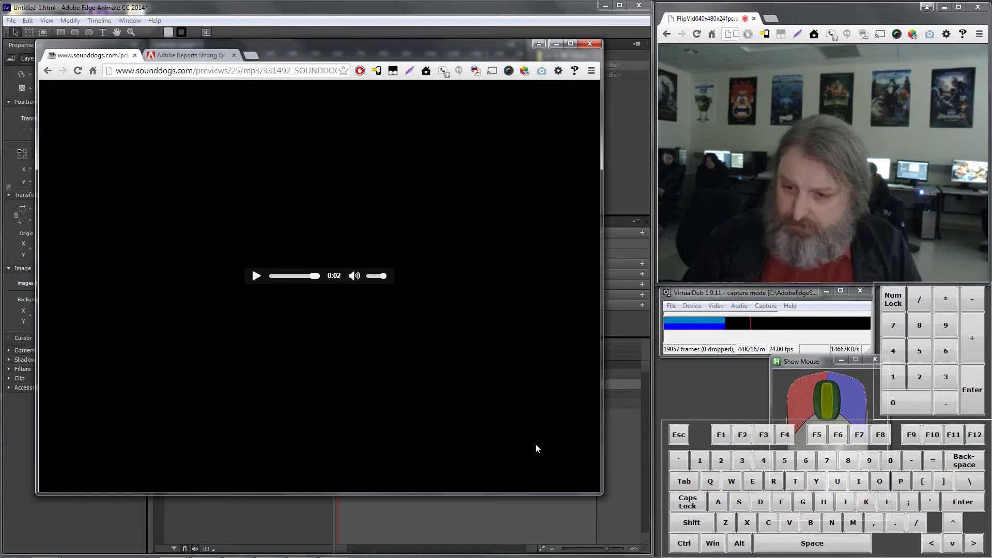
left_click(256, 278)
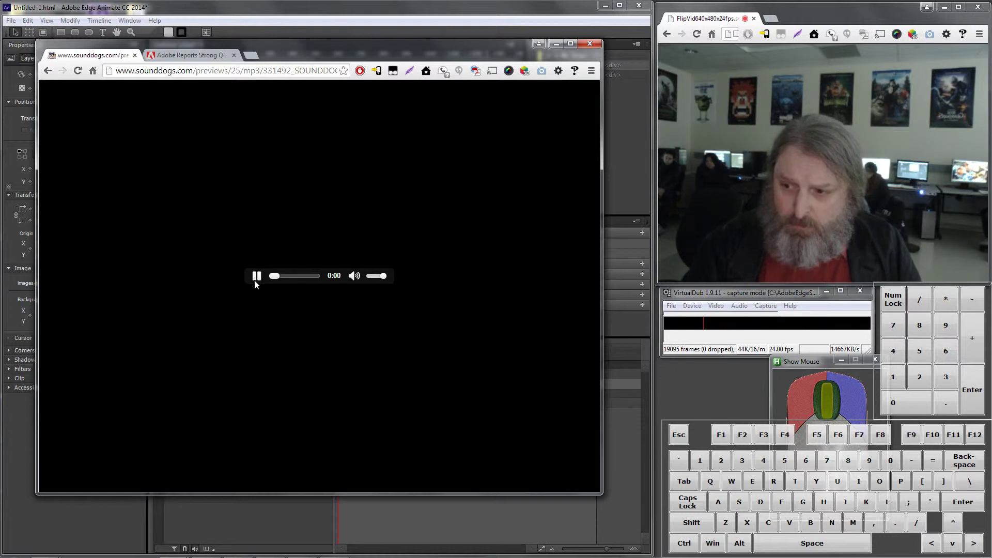
Step: Raise the system volume to maximum and replay the slide whistle preview
mouse_move(628, 557)
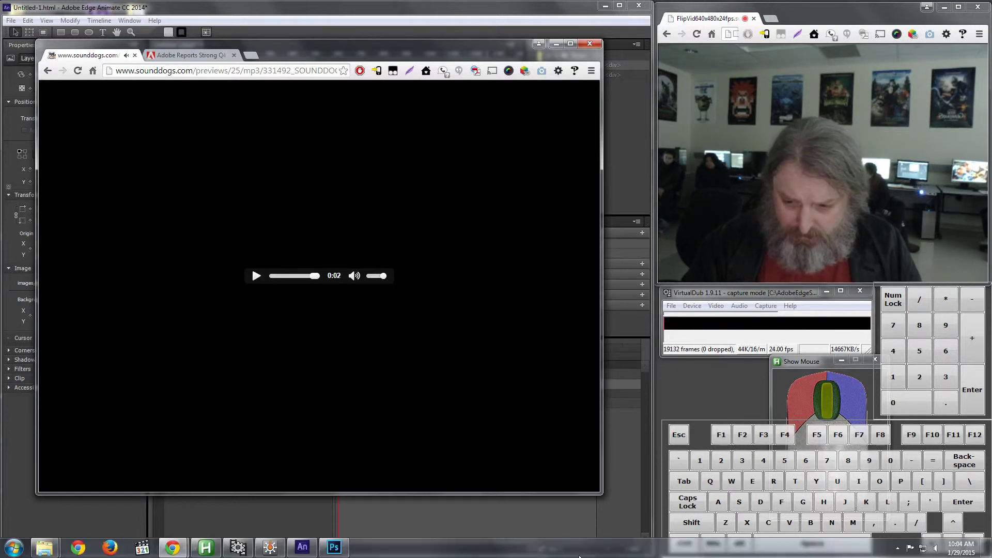
left_click(538, 553)
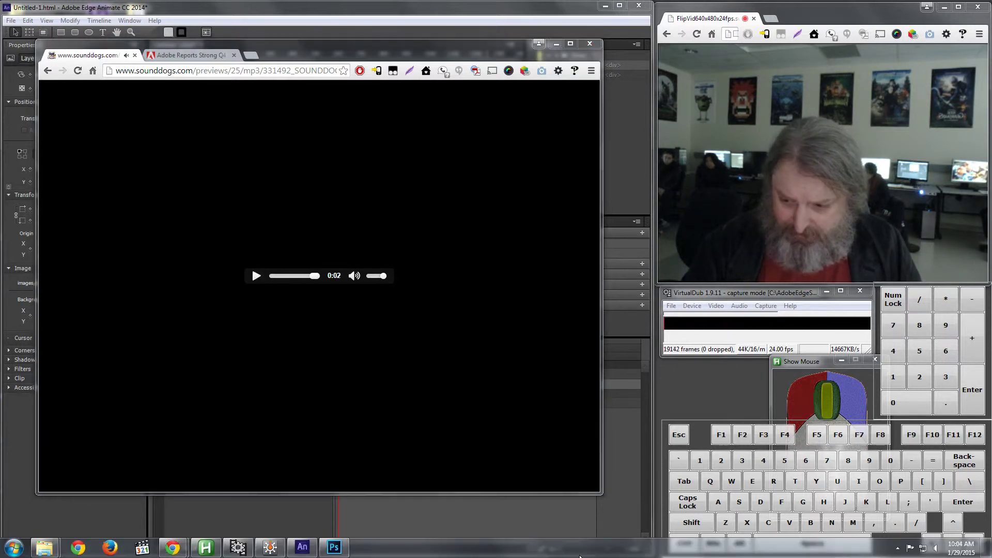
left_click(934, 549)
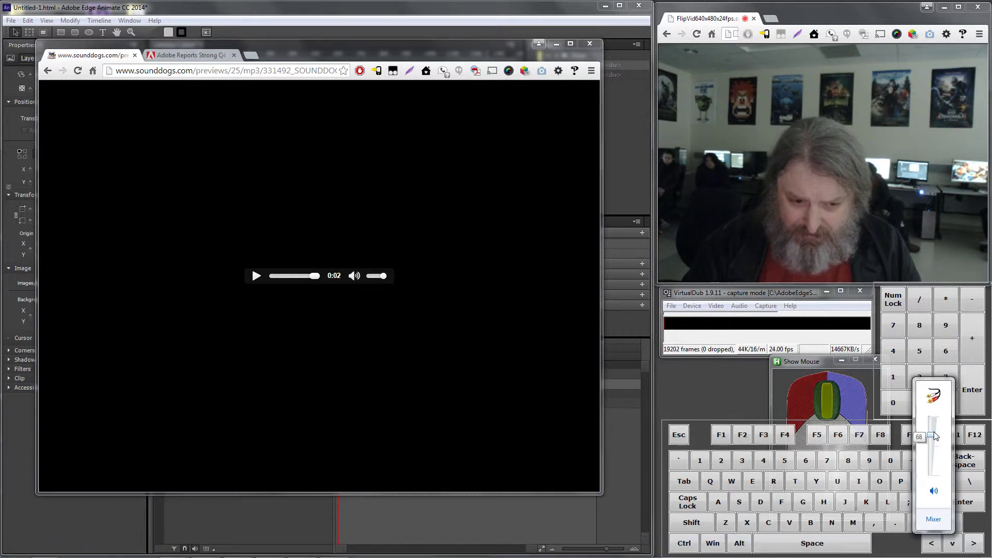
left_click_drag(935, 435, 943, 415)
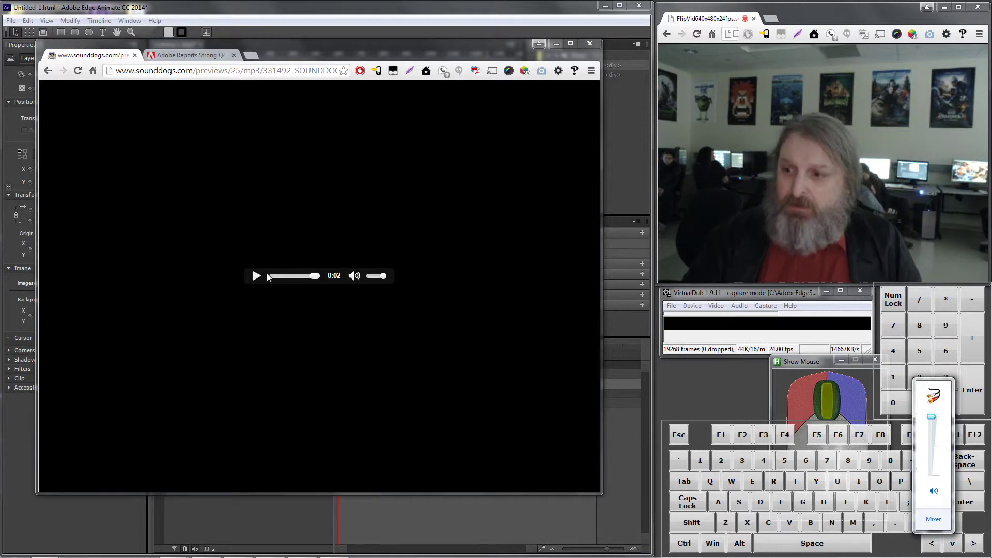
left_click(257, 277)
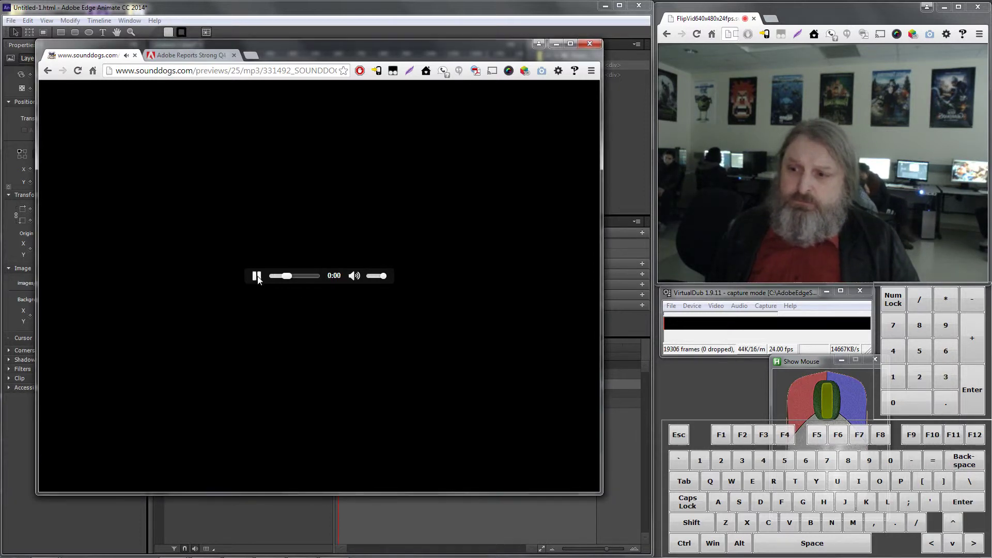
Step: Preview the Whistle,Slide,Sink,Smooth sound and the Cartoons slide whistle Pitch Slides Up, Airy sound from the SoundDogs results
left_click(48, 71)
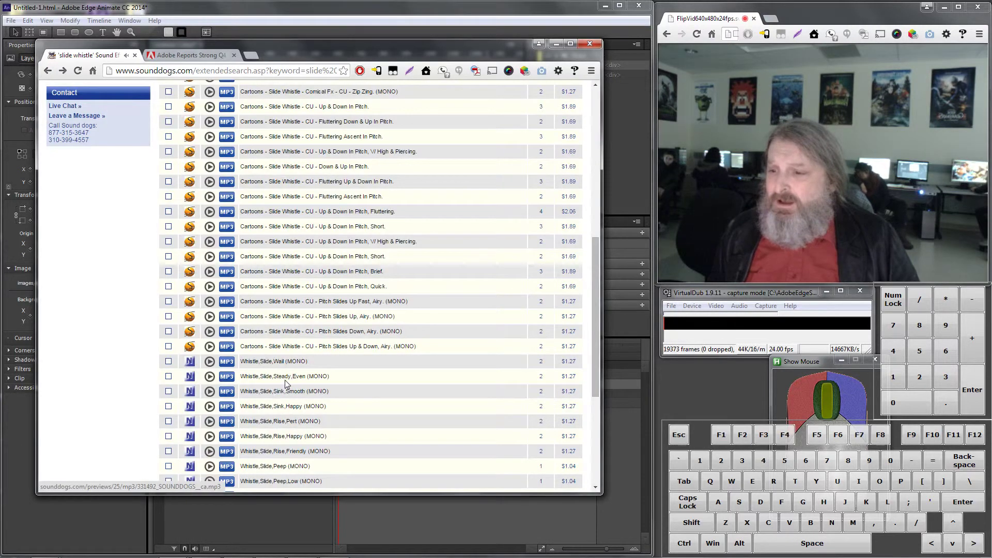
left_click(288, 391)
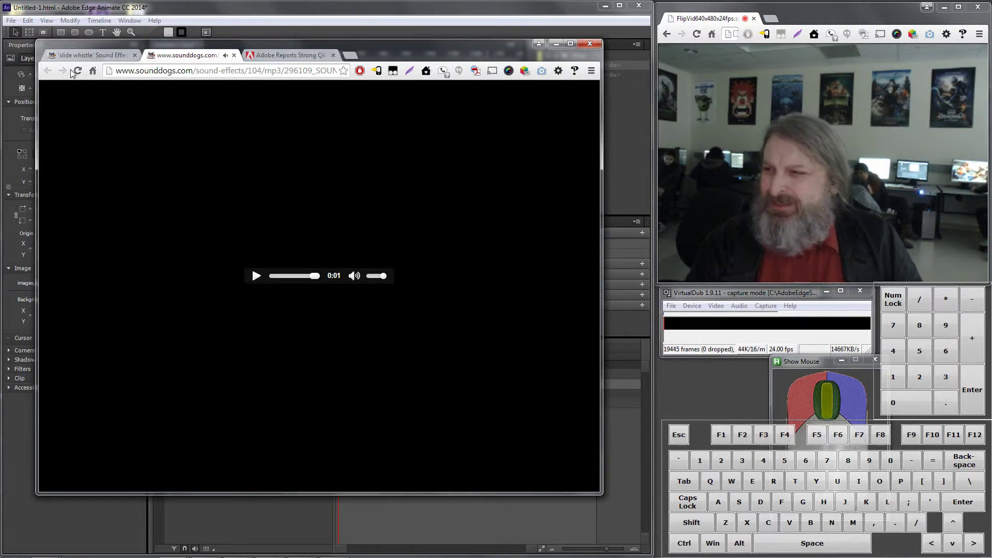
left_click(100, 54)
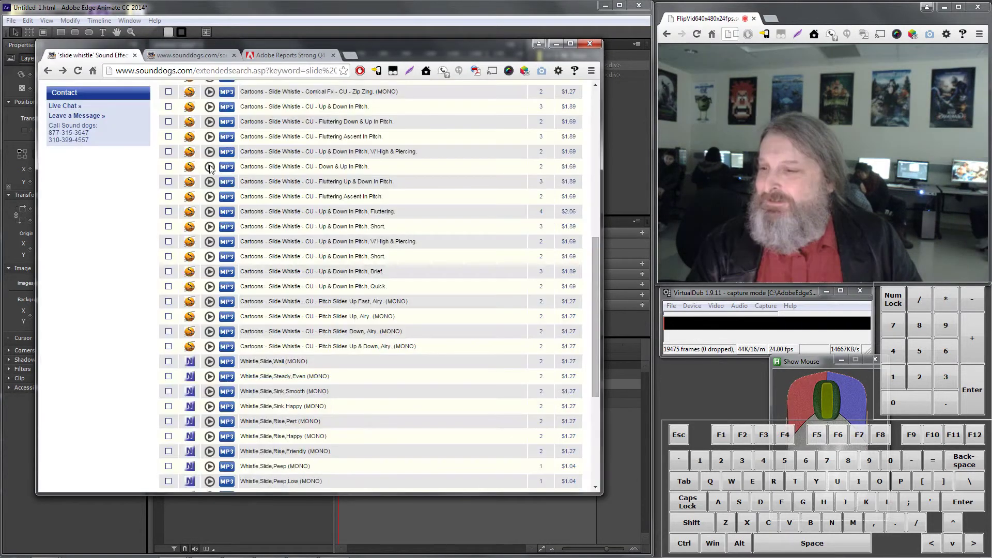
scroll(313, 420, "down", 3)
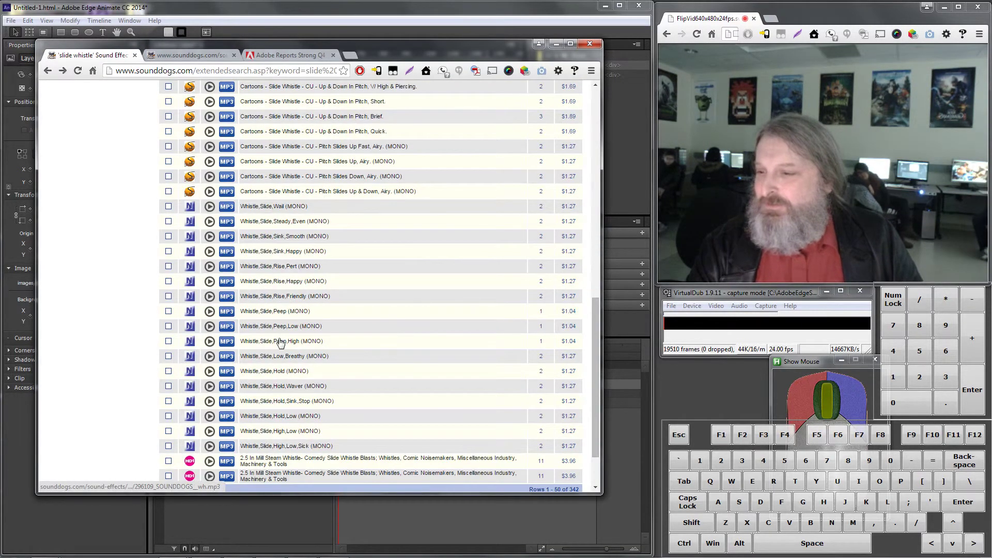
left_click(322, 164)
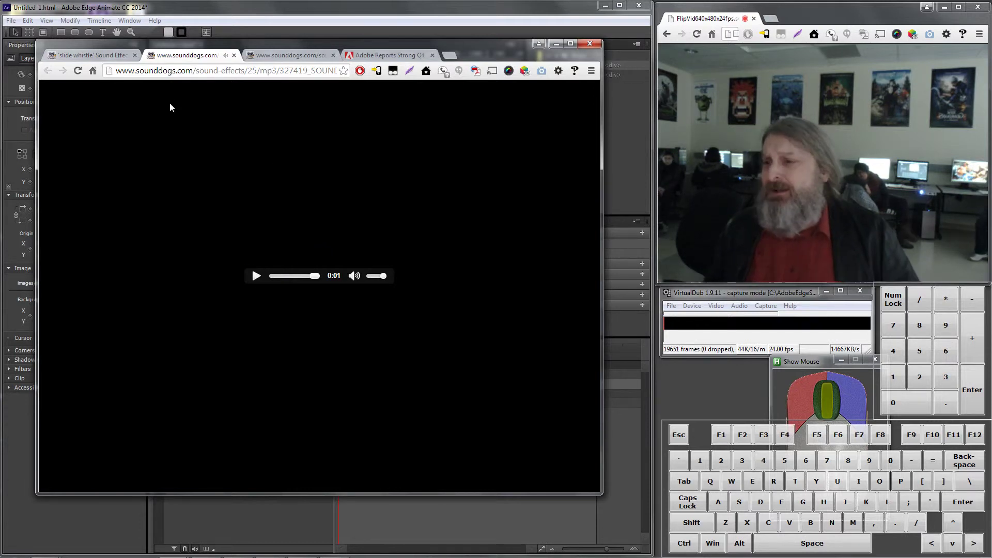
Step: Start saving the previewed slide whistle audio and choose the FadeGag project folder as its destination
right_click(270, 275)
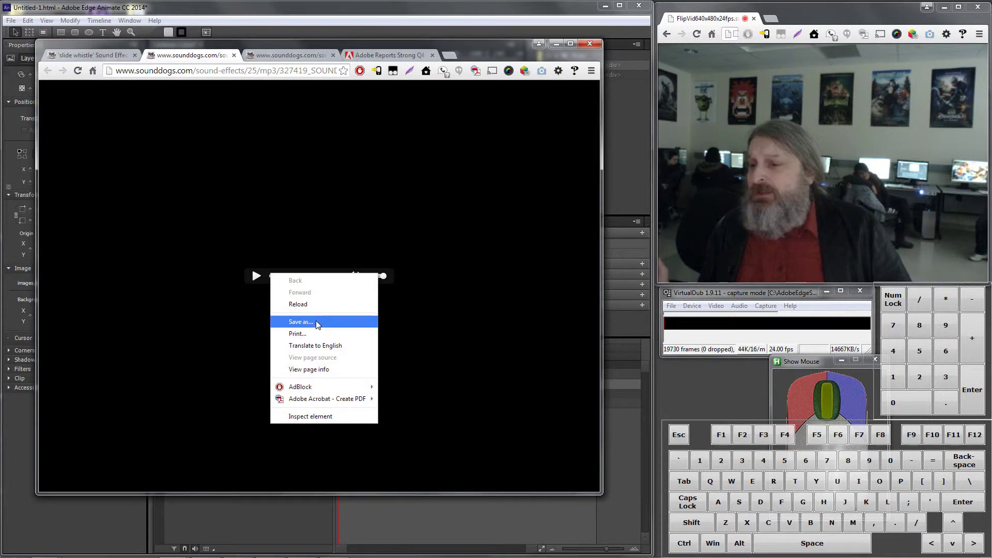
left_click(315, 321)
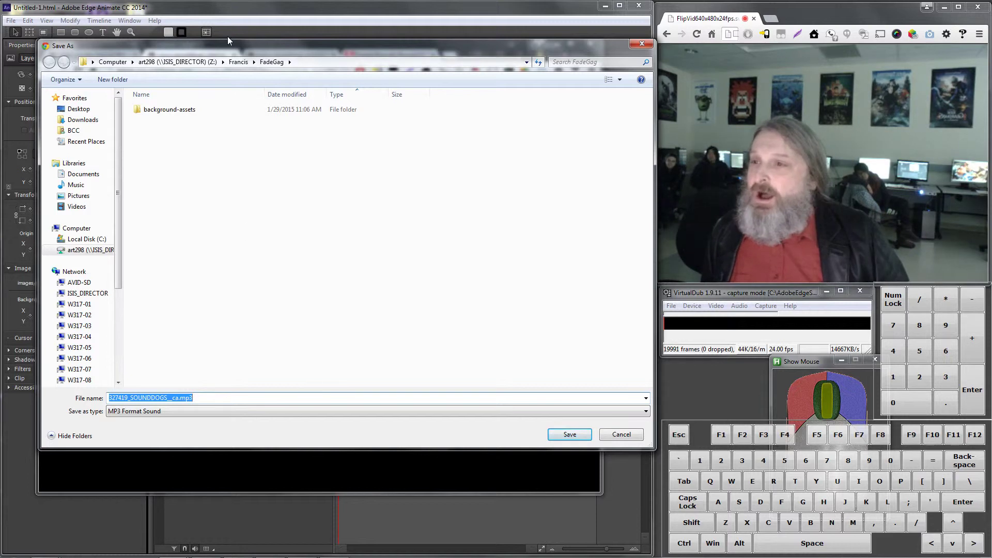
left_click(239, 63)
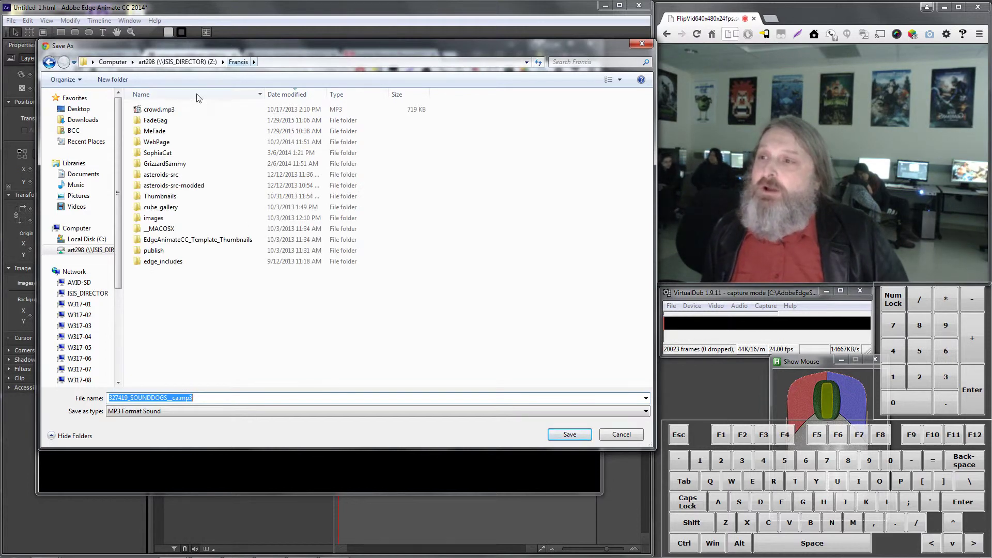
left_click(162, 134)
double_click(163, 121)
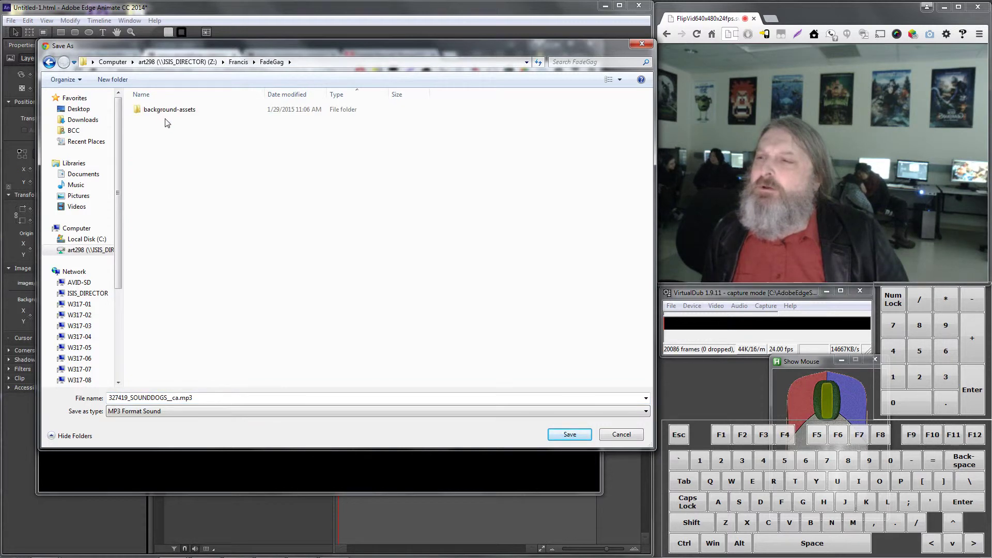
left_click(248, 63)
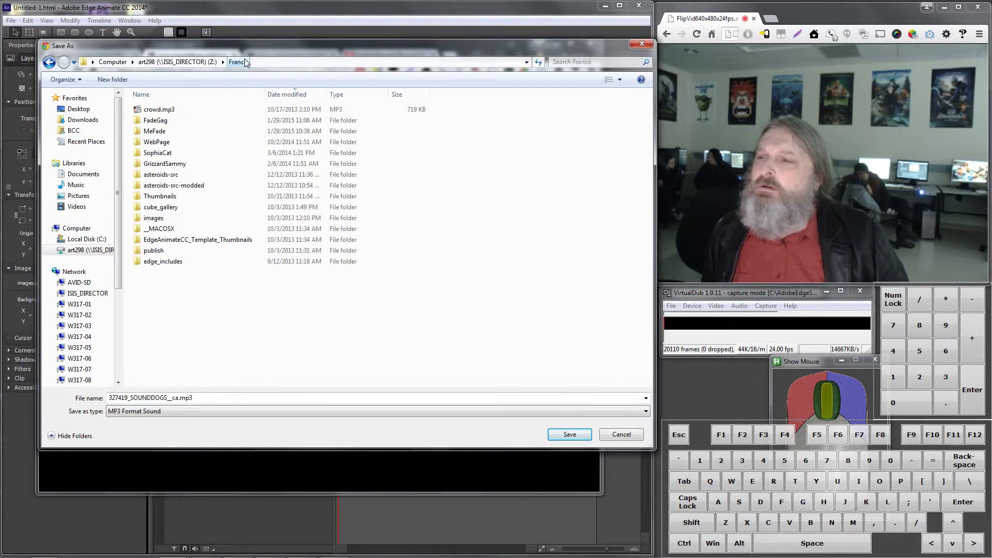
double_click(161, 122)
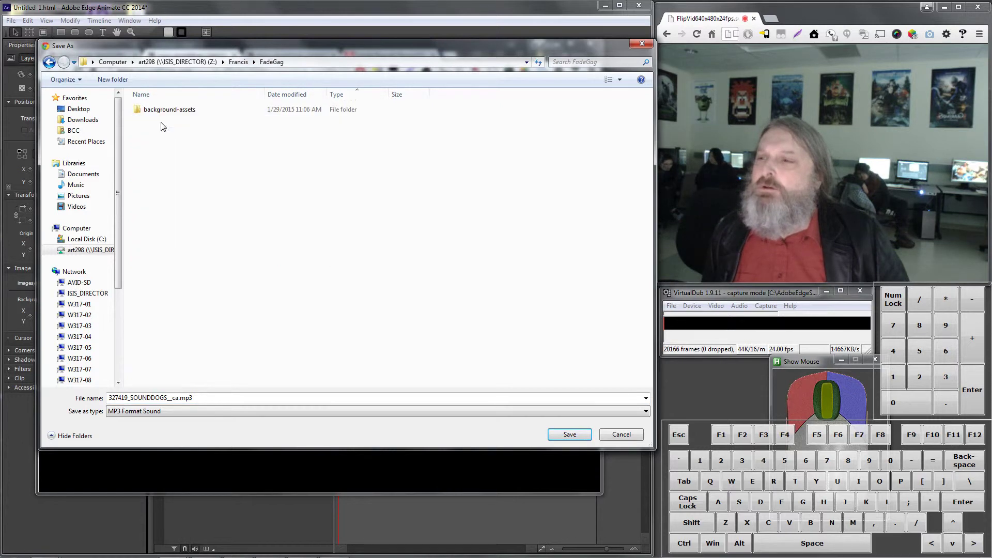
Step: Name the audio file slideWhistle.mp3 and save it
left_click(227, 400)
left_click(235, 400)
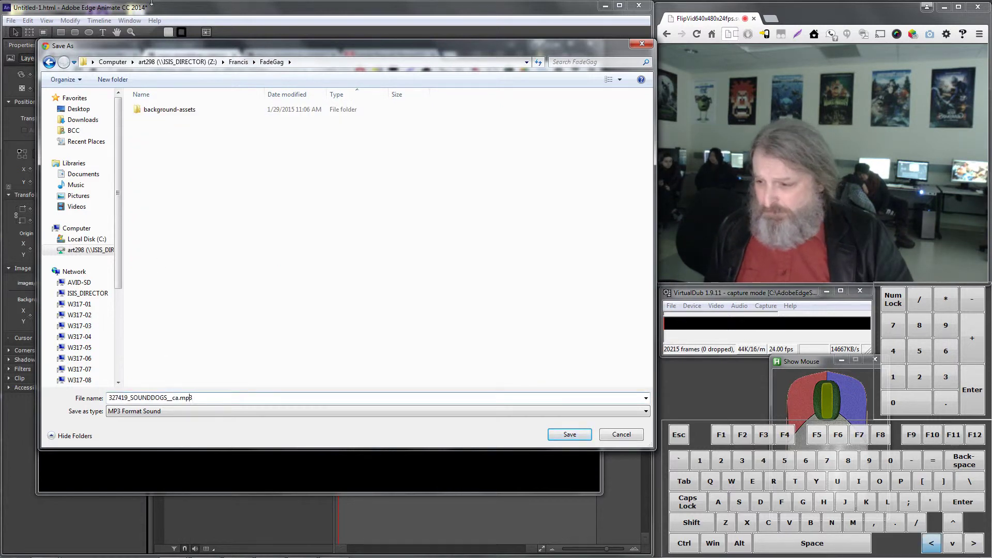
key("BackSpace")
key("BackSpace")
key("BackSpace")
key("BackSpace")
key("BackSpace")
key("BackSpace")
key("BackSpace")
key("BackSpace")
key("BackSpace")
key("BackSpace")
key("BackSpace")
key("BackSpace")
key("BackSpace")
key("BackSpace")
key("BackSpace")
key("BackSpace")
key("BackSpace")
key("BackSpace")
key("BackSpace")
key("BackSpace")
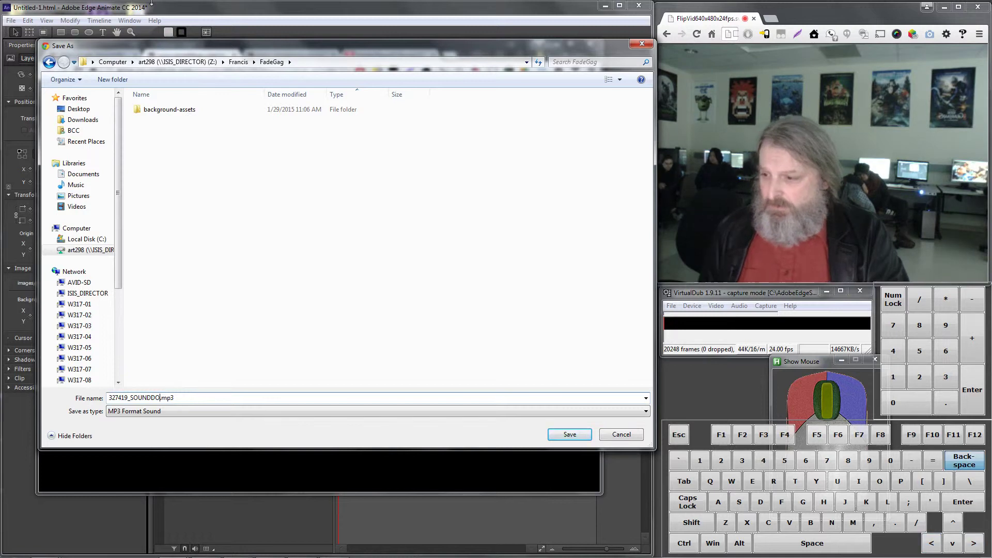
type("slide")
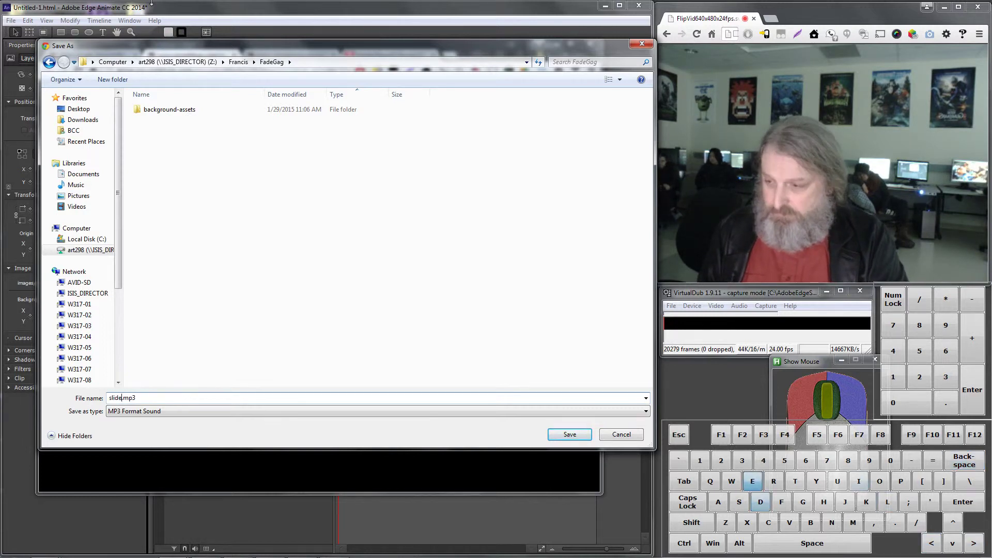
type("W")
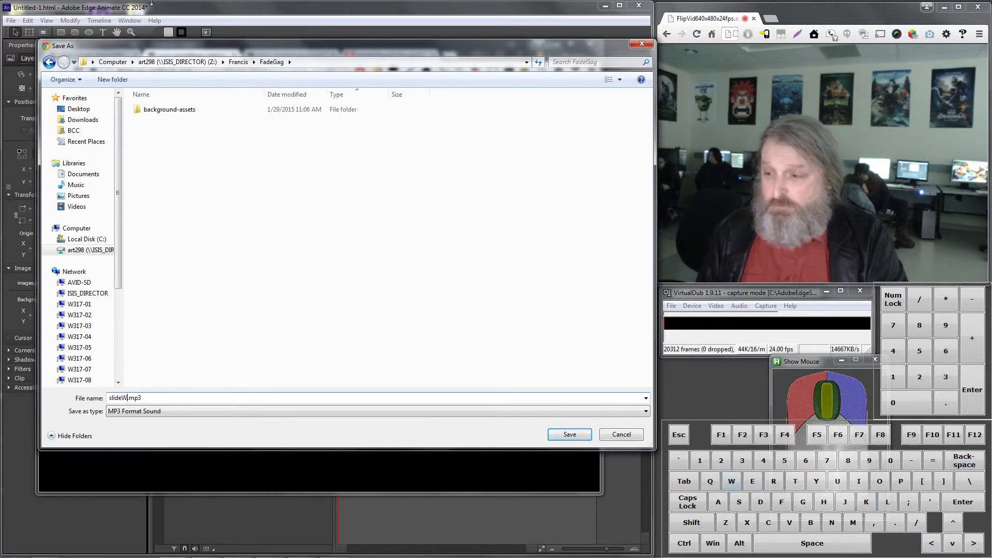
type("histl")
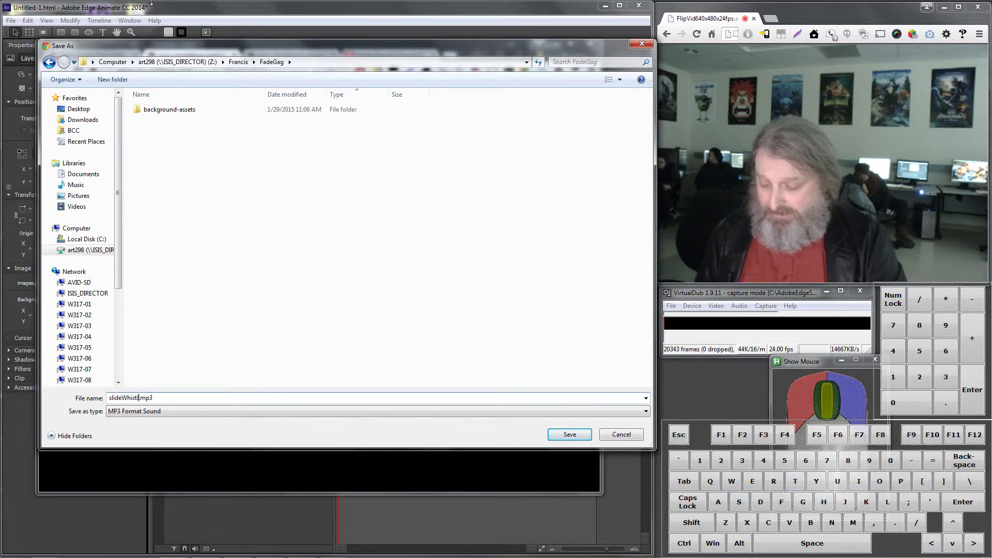
type("e")
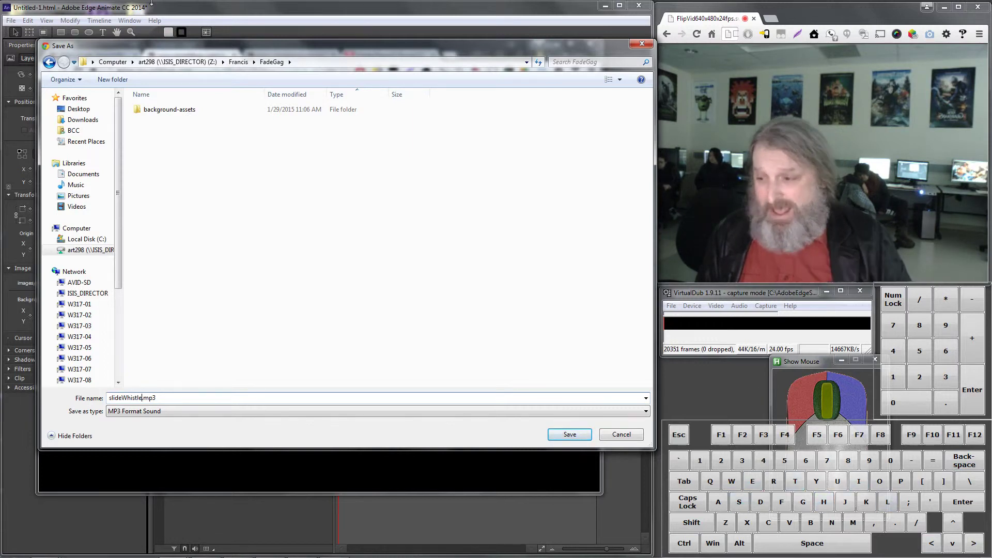
left_click(571, 435)
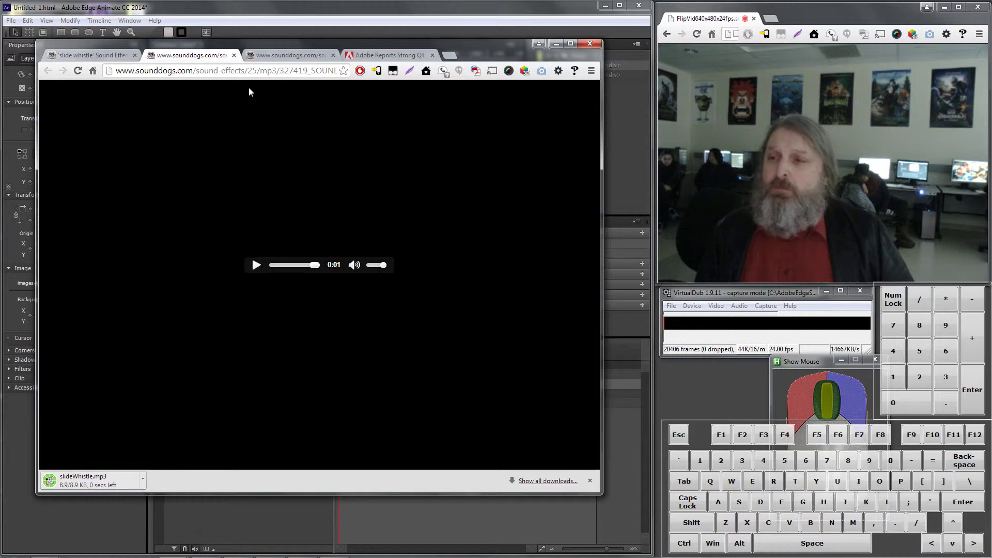
Step: Replace the Adobe press release page with a web search for "slidewhistle fileytype:mp3" and open the first Freesound.org result
left_click(406, 56)
left_click(288, 71)
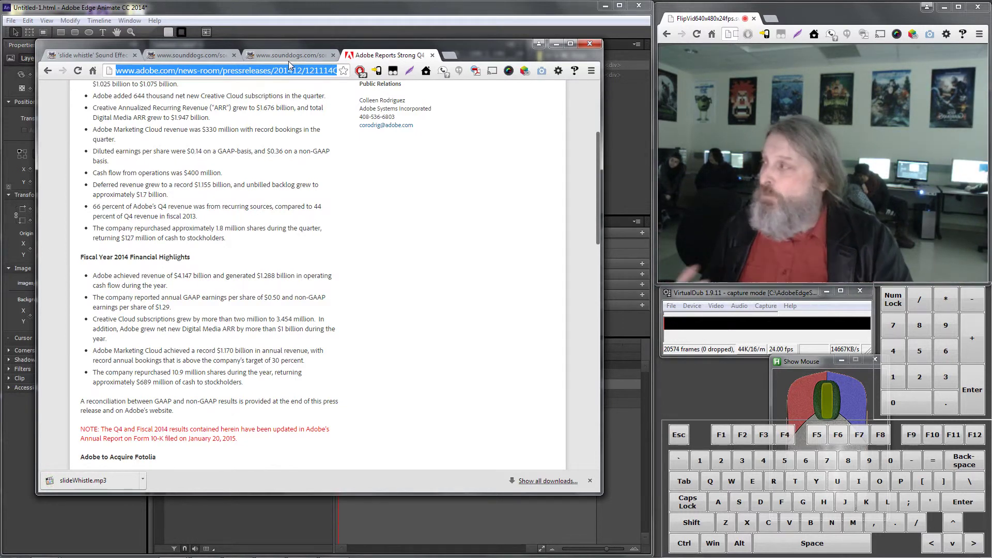
type("slide")
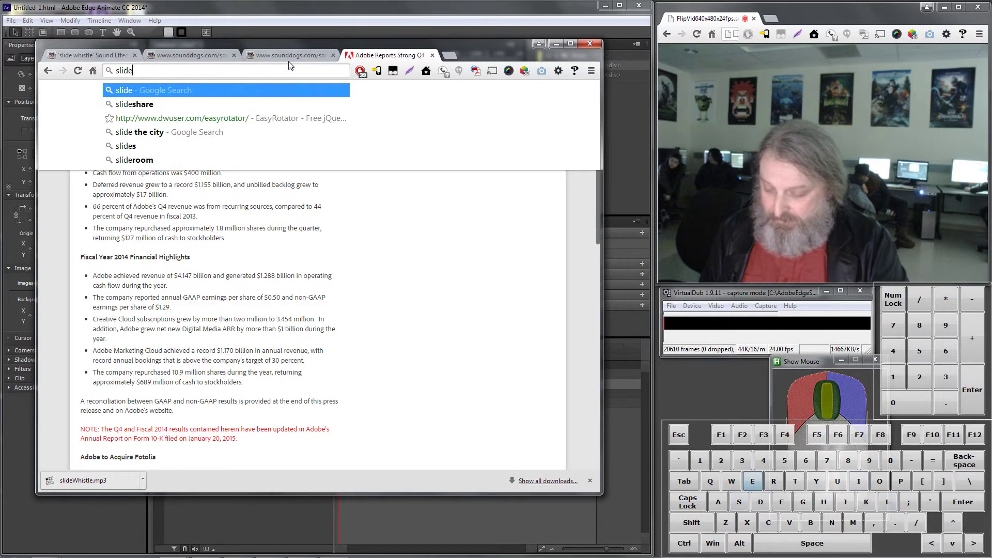
type("whistle ")
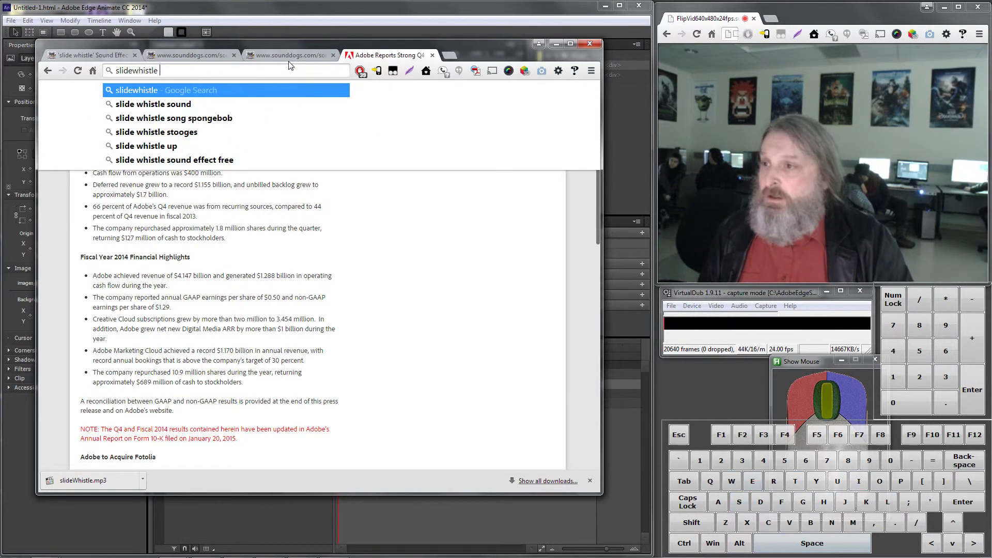
type("fileyt")
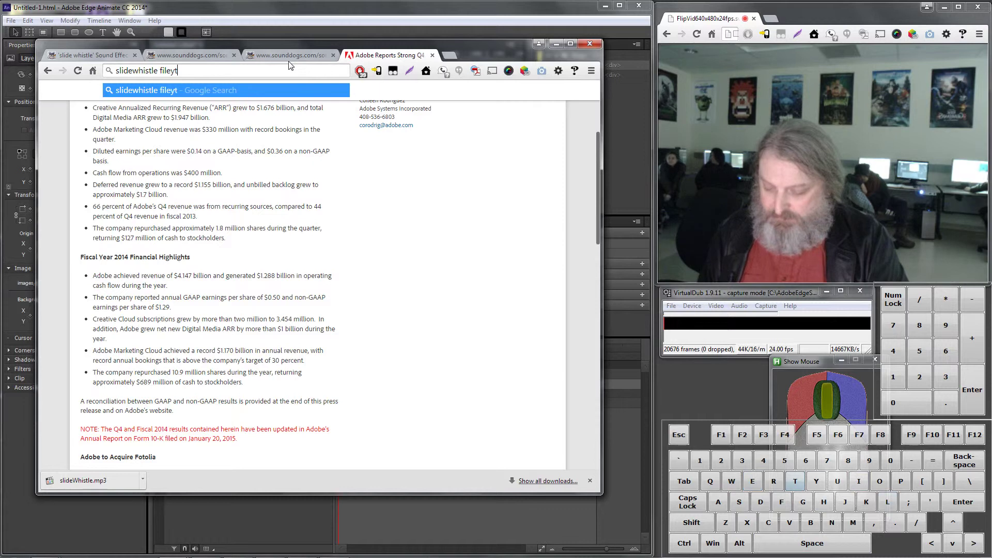
key("BackSpace")
key("BackSpace")
type("type")
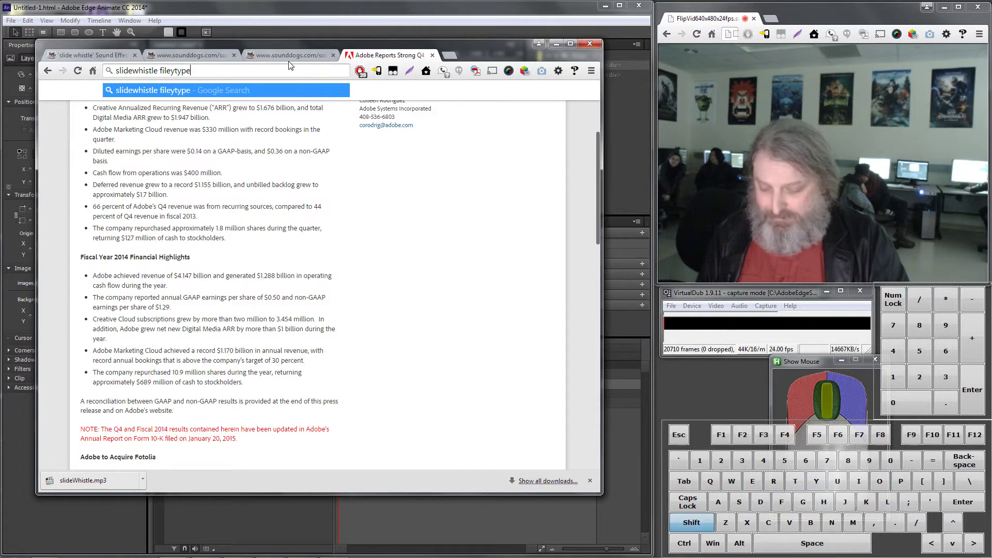
type(":mp3")
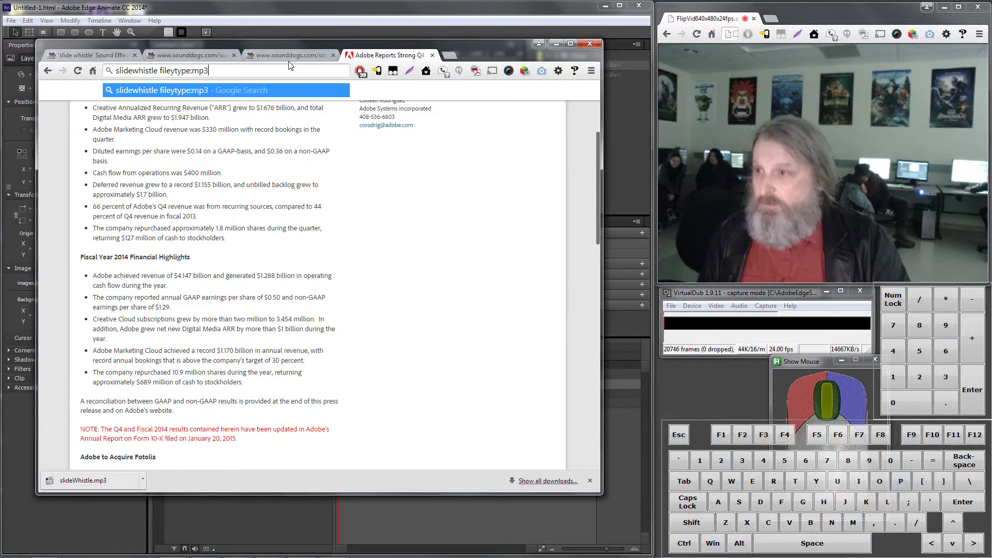
key("Return")
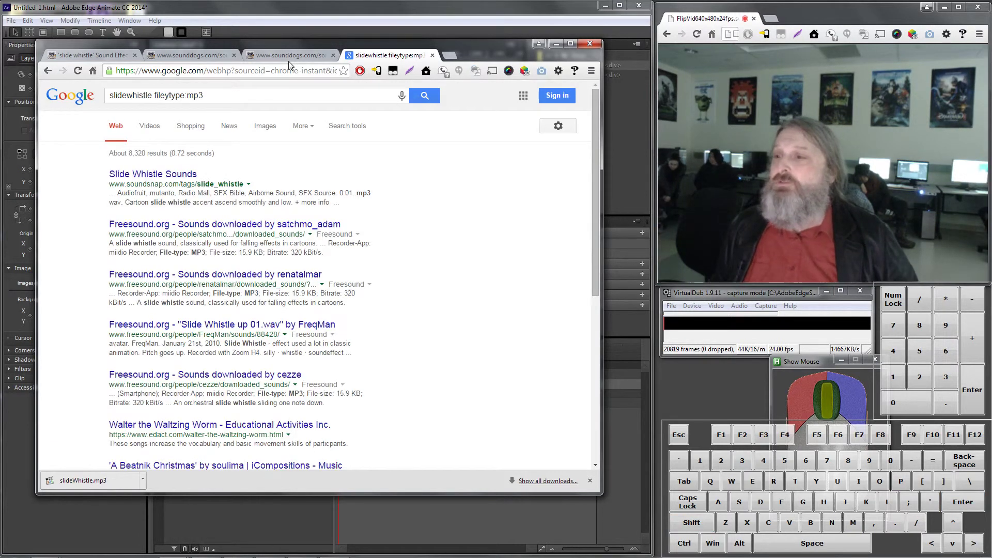
left_click(309, 226)
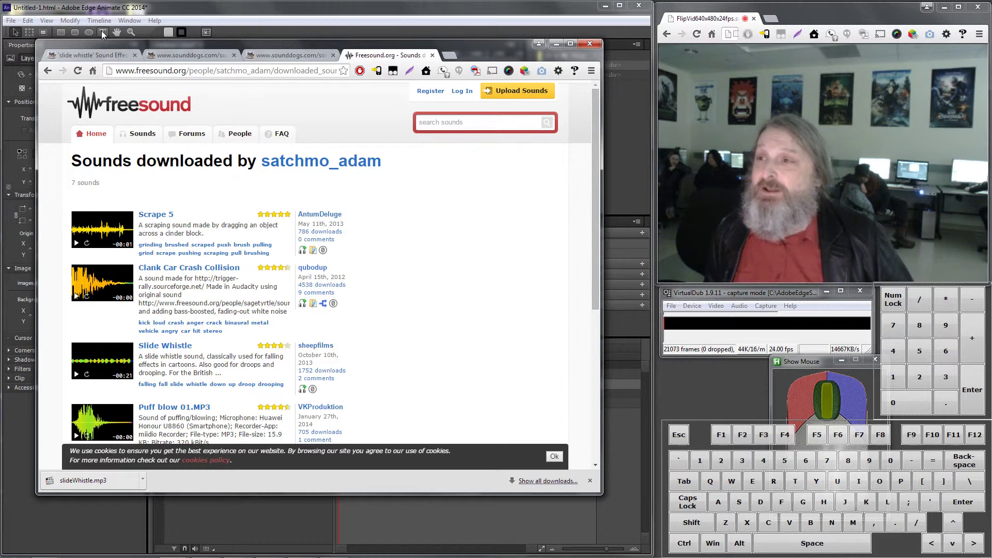
Step: Switch back to Edge Animate and import slideWhistle.mp3 from the FadeGag folder into the library's audio assets
left_click(554, 46)
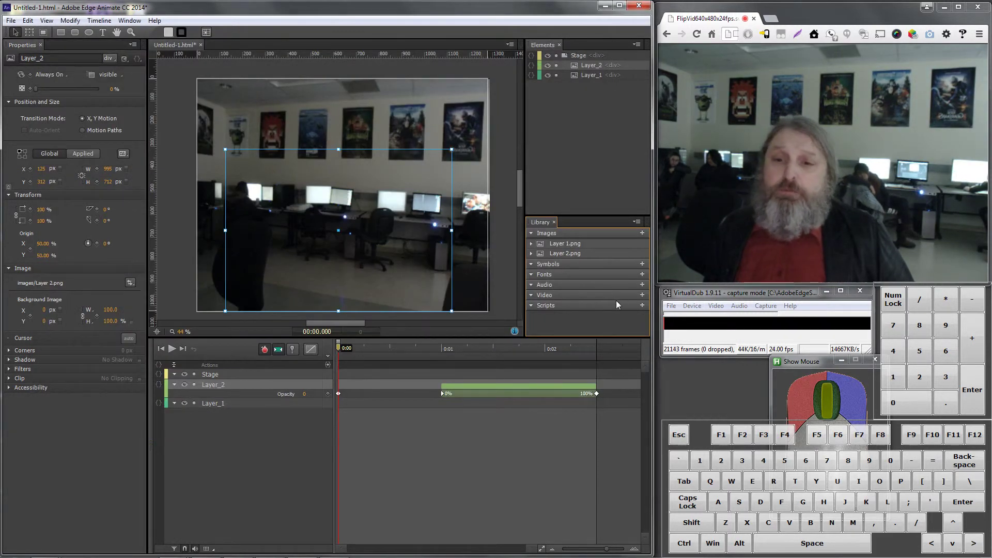
left_click(643, 285)
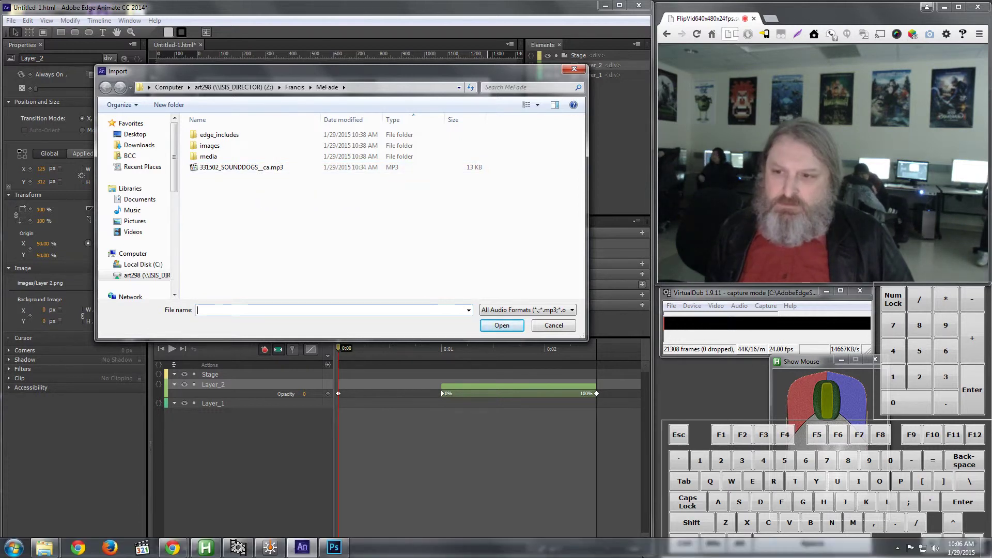
left_click(294, 87)
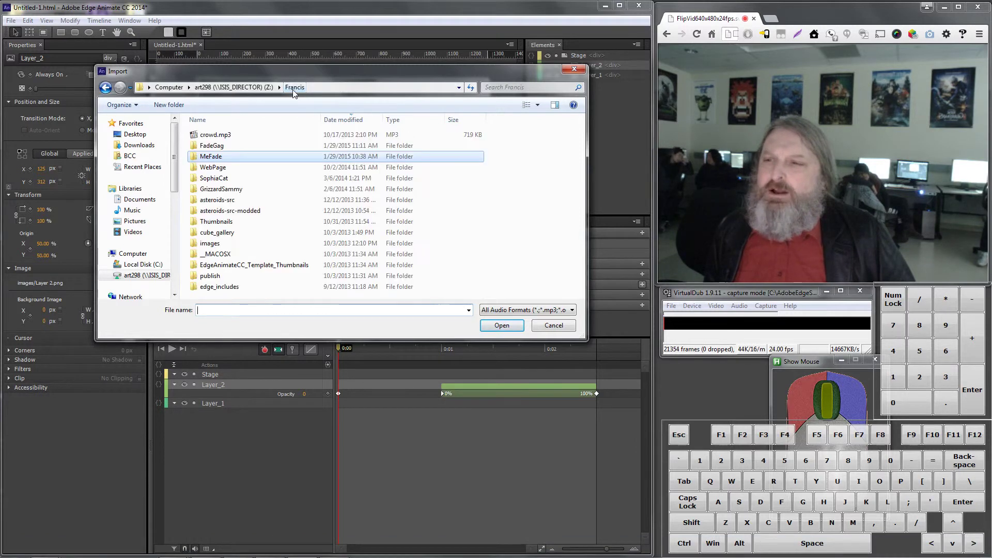
double_click(235, 147)
left_click(236, 147)
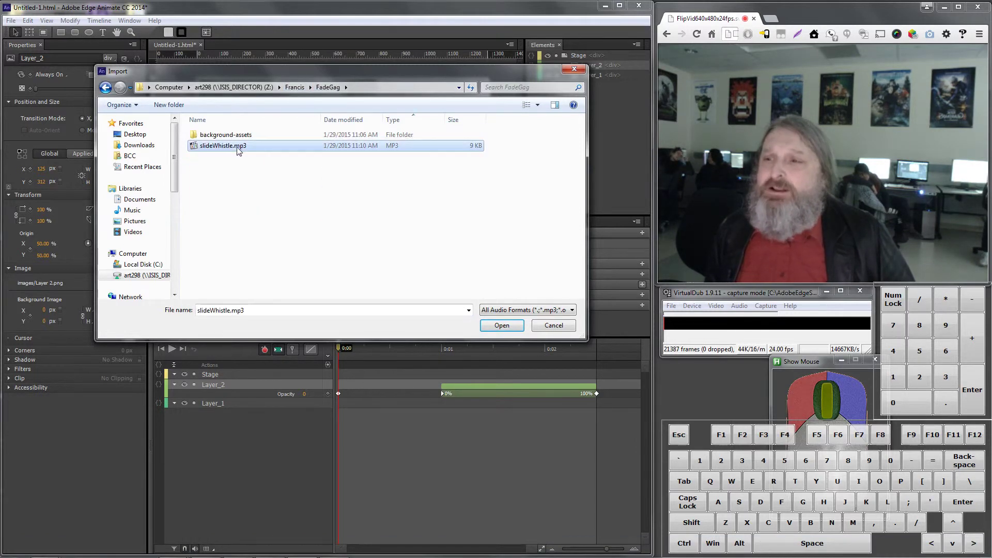
left_click(504, 325)
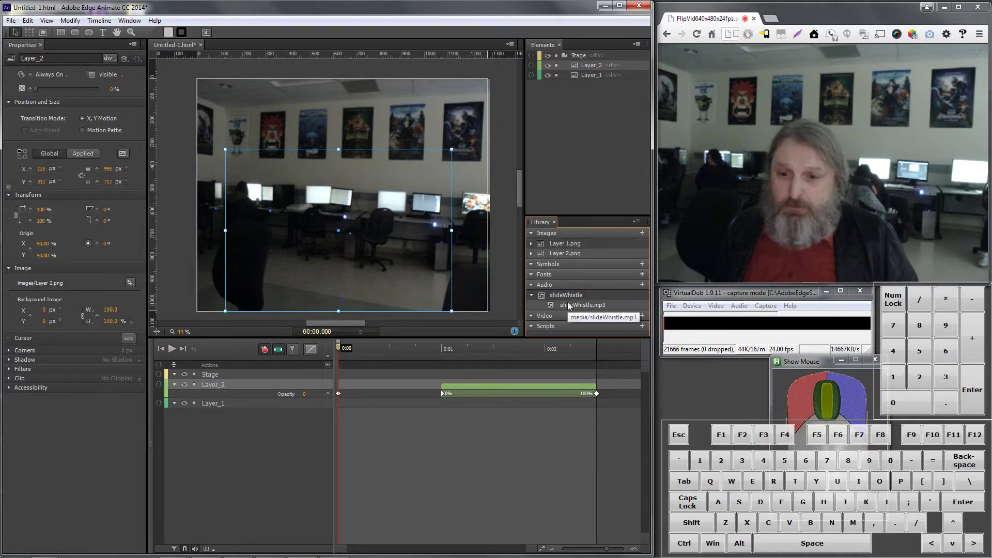
Step: Add the slideWhistle audio from the library to the stage
left_click_drag(569, 305, 554, 313)
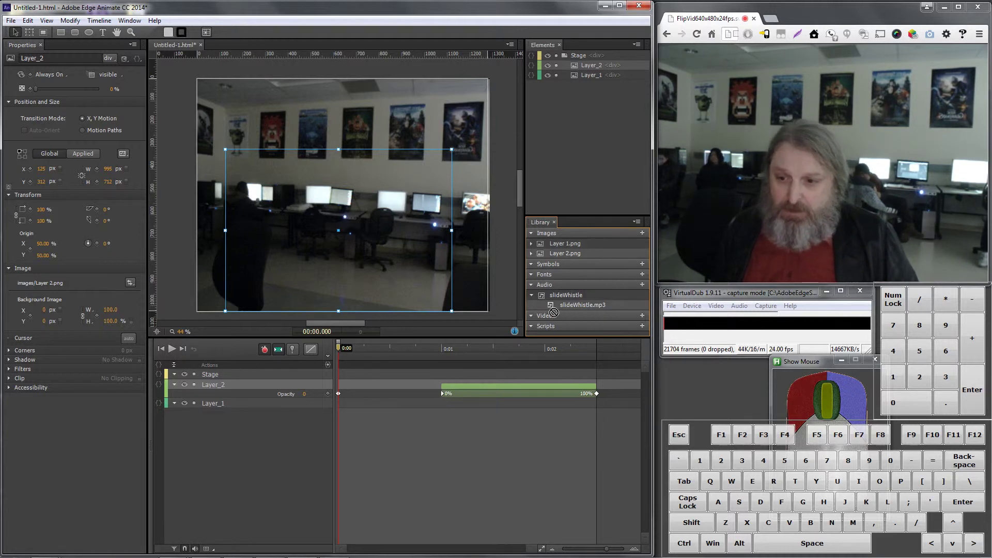
left_click_drag(431, 433, 432, 434)
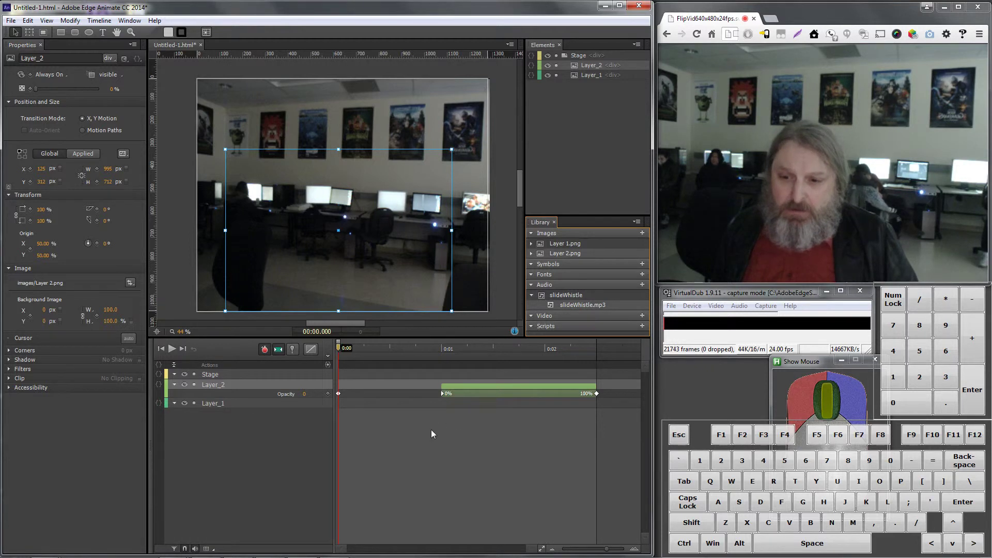
left_click_drag(570, 294, 308, 219)
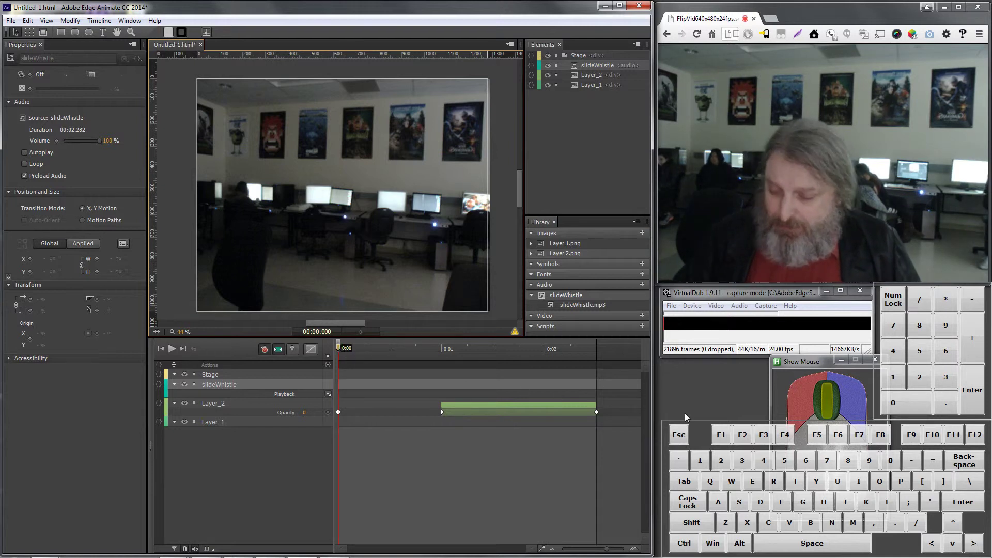
mouse_move(416, 557)
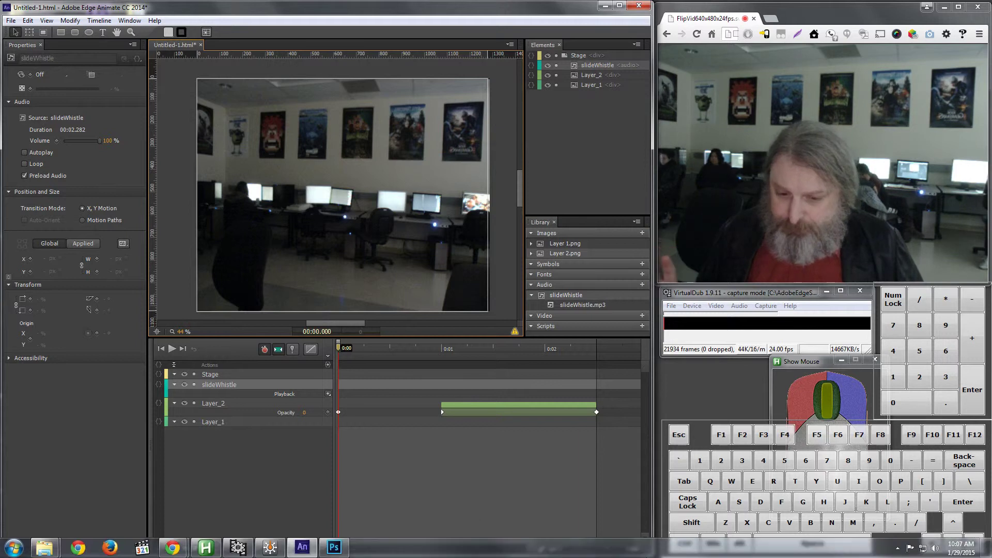
Step: Turn the system volume down to a low level
left_click(936, 548)
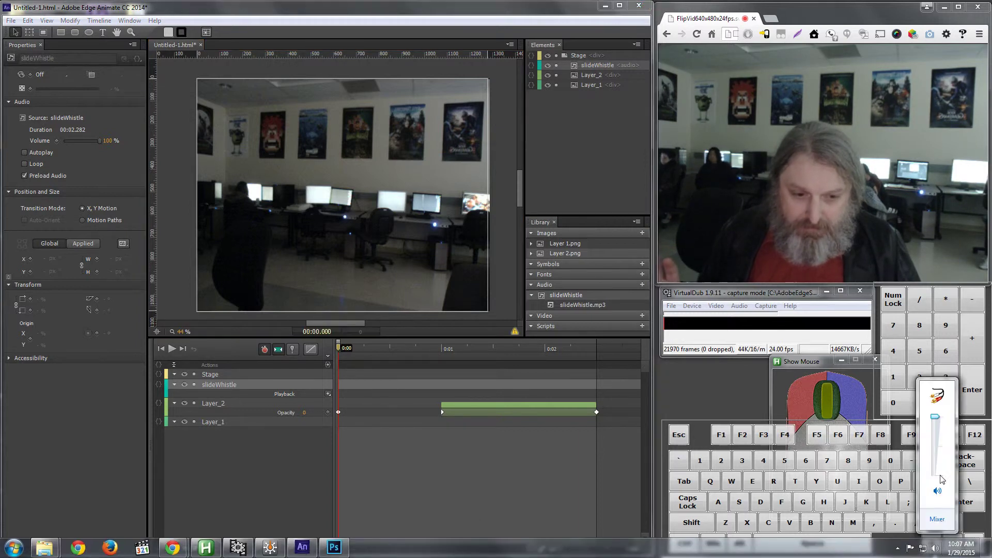
left_click_drag(942, 504, 941, 505)
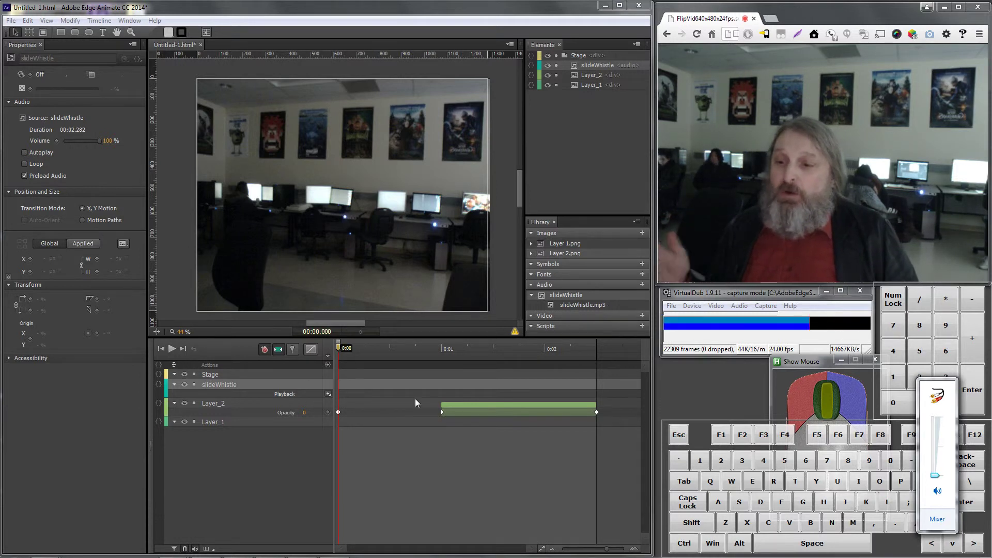
Step: Add a Play From playback command to the slideWhistle audio at 1 second on the timeline, playing from 00:01.000
left_click_drag(336, 349, 419, 355)
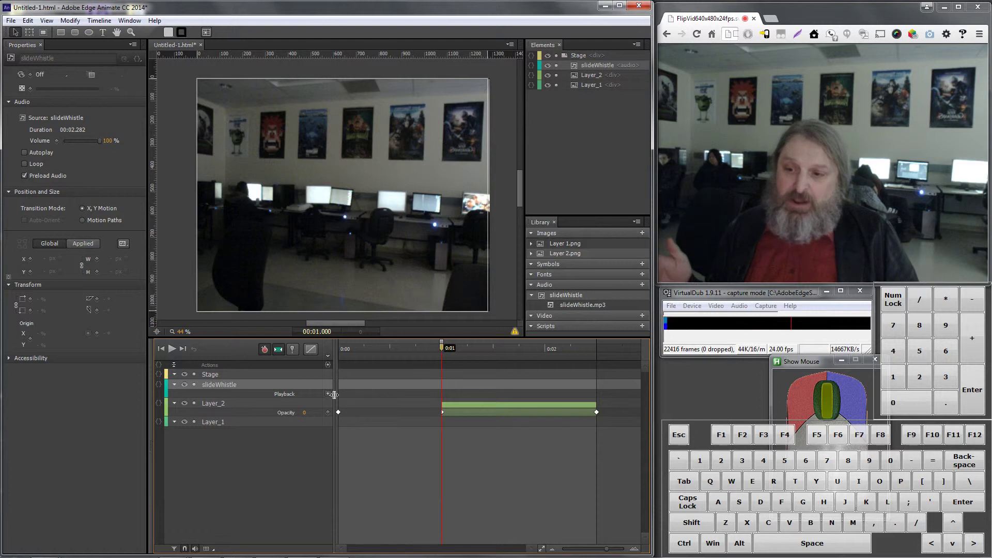
left_click(329, 395)
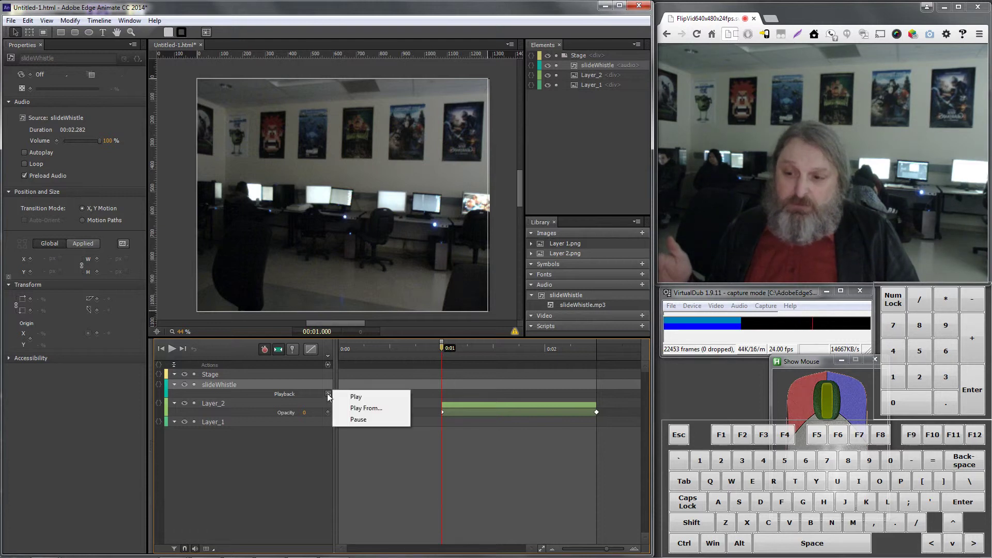
left_click(373, 408)
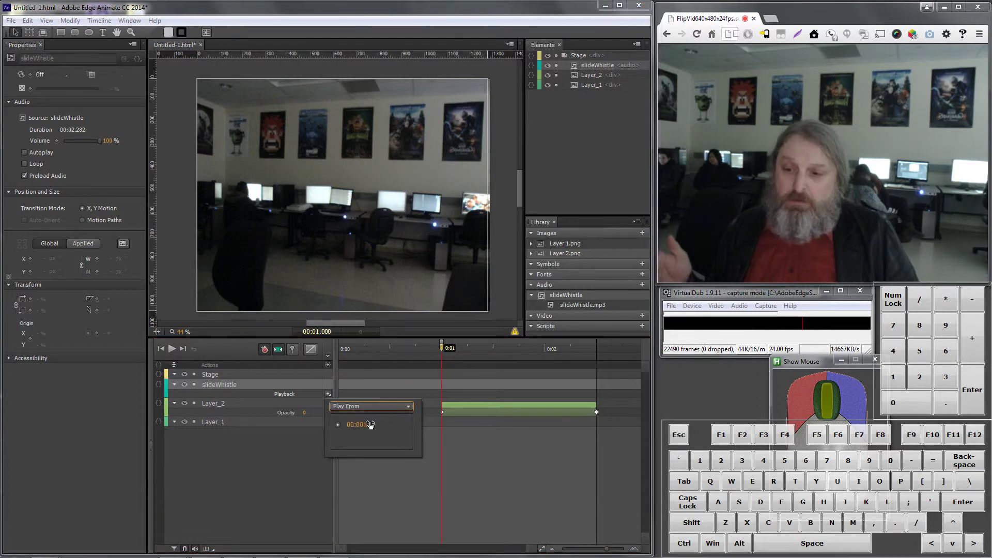
left_click(361, 425)
key("Left")
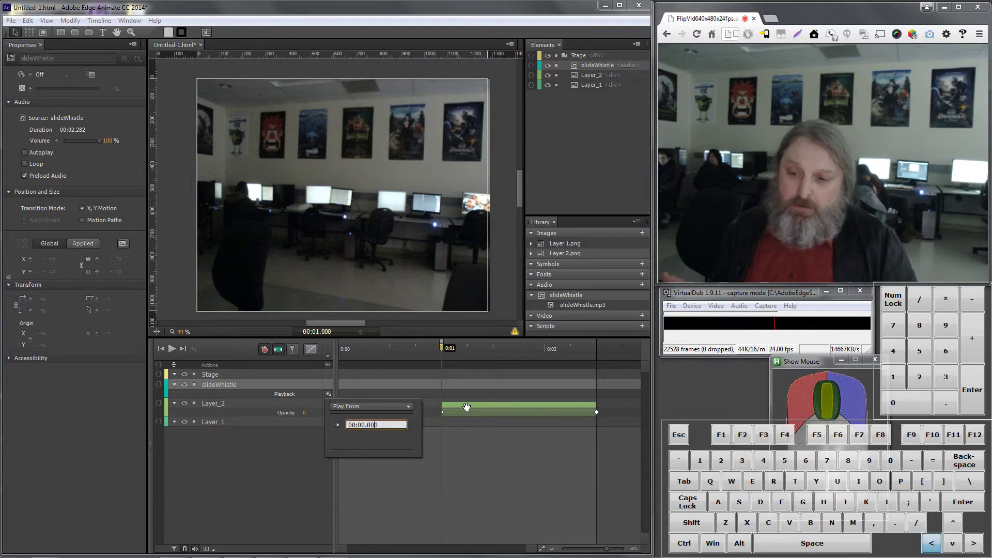
key("BackSpace")
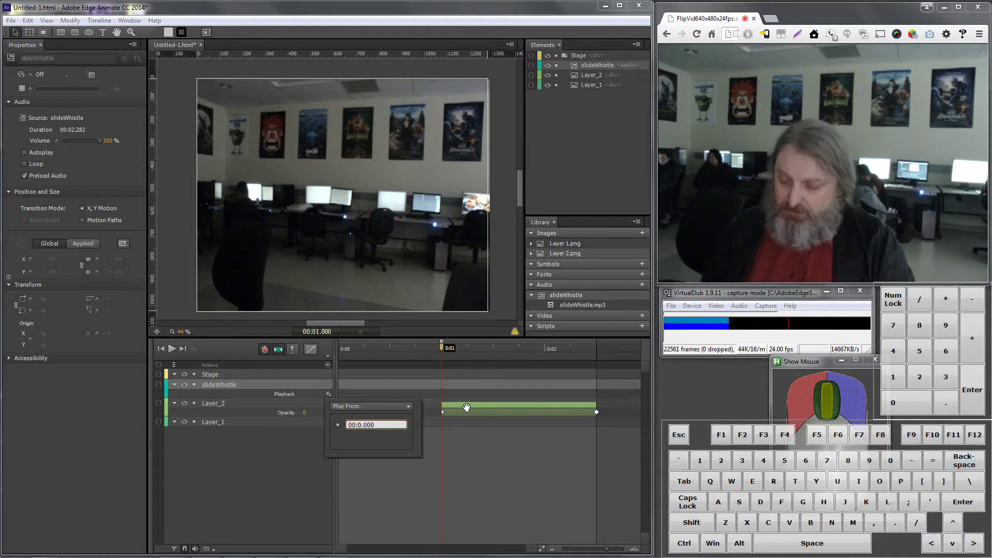
type("1")
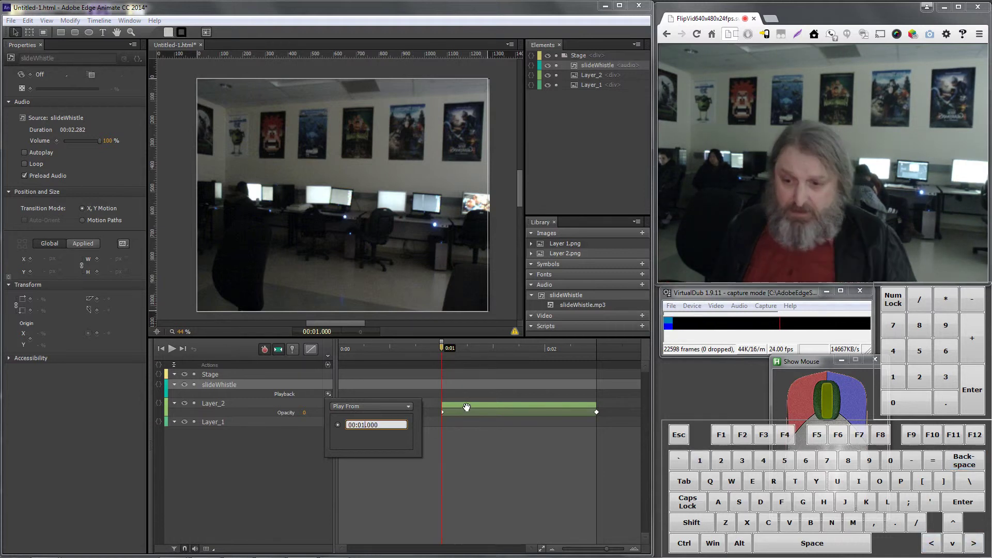
left_click(470, 405)
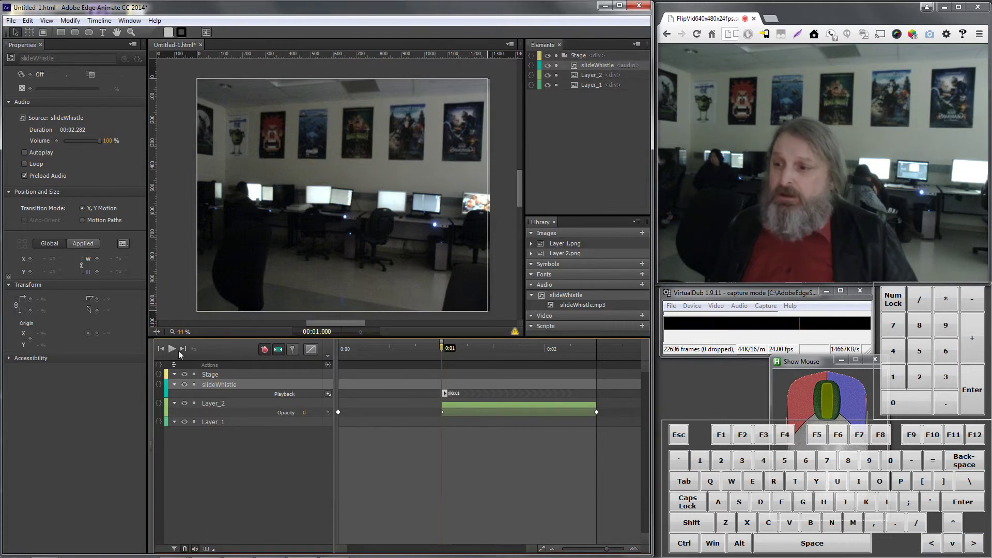
Step: Play the animation on the timeline to check the fade together with the slide whistle sound
left_click(10, 20)
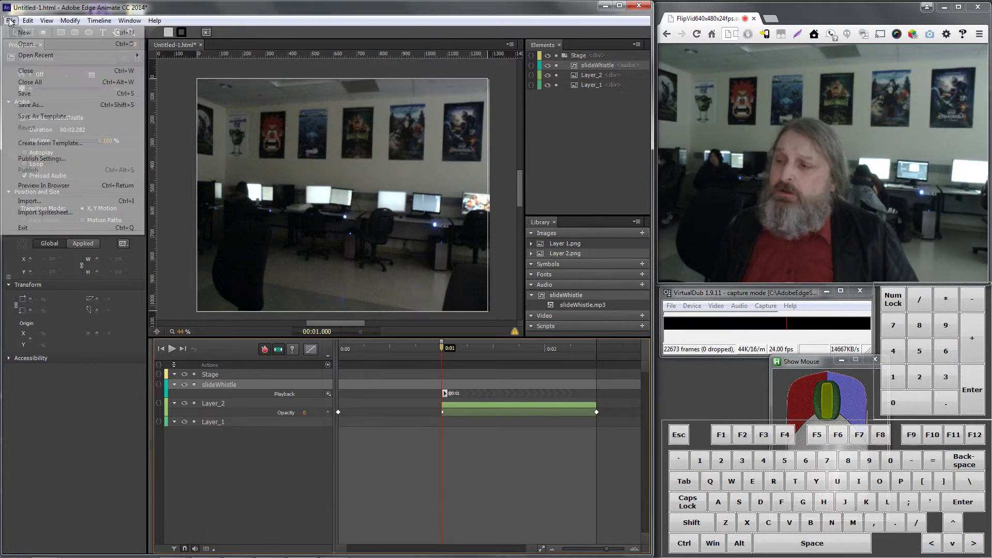
left_click(172, 349)
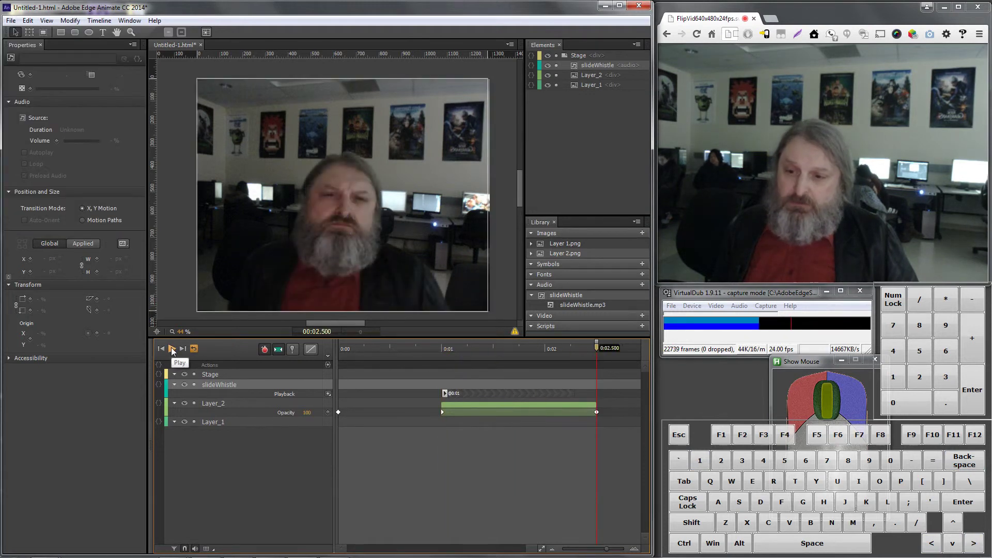
left_click(172, 350)
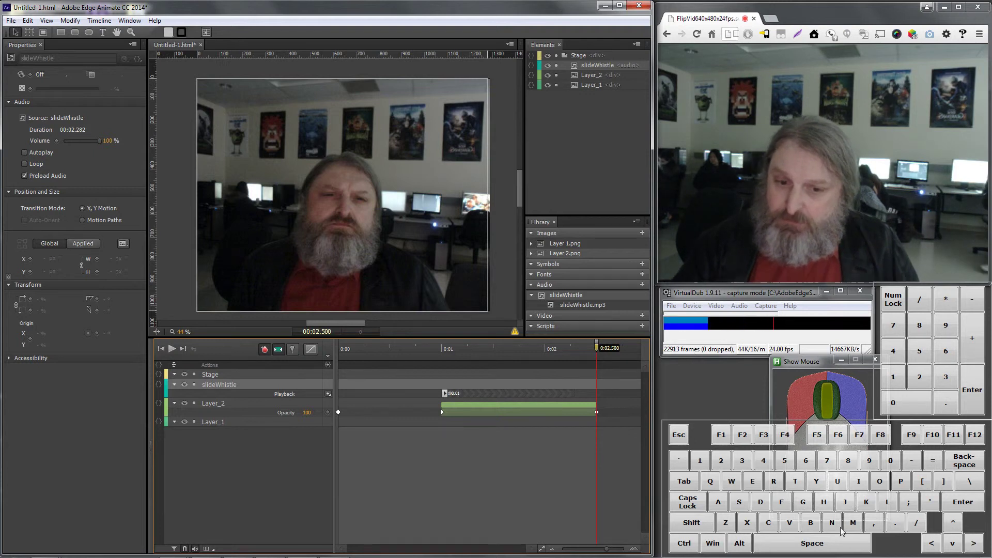
Step: Raise the system volume to maximum and replay the animation on the timeline
mouse_move(842, 556)
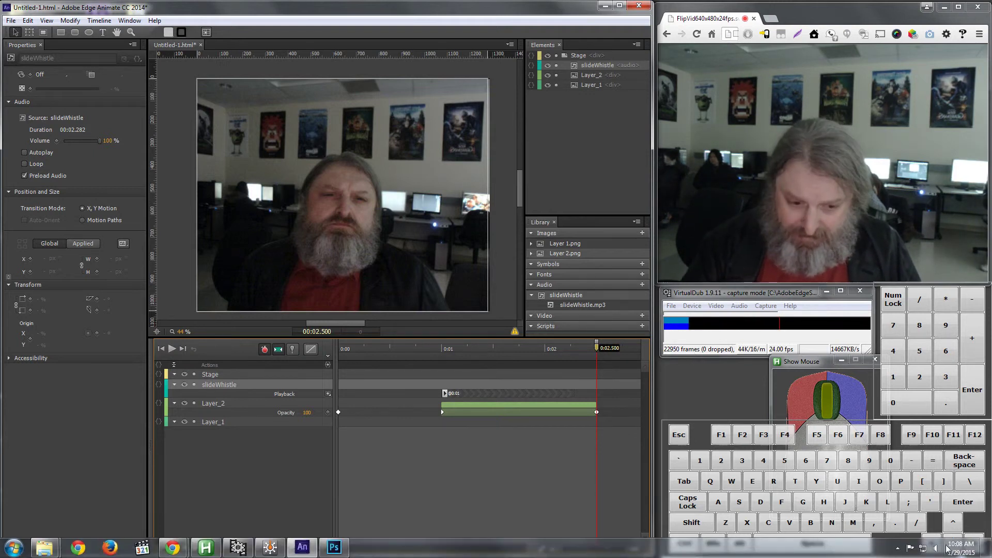
left_click(937, 549)
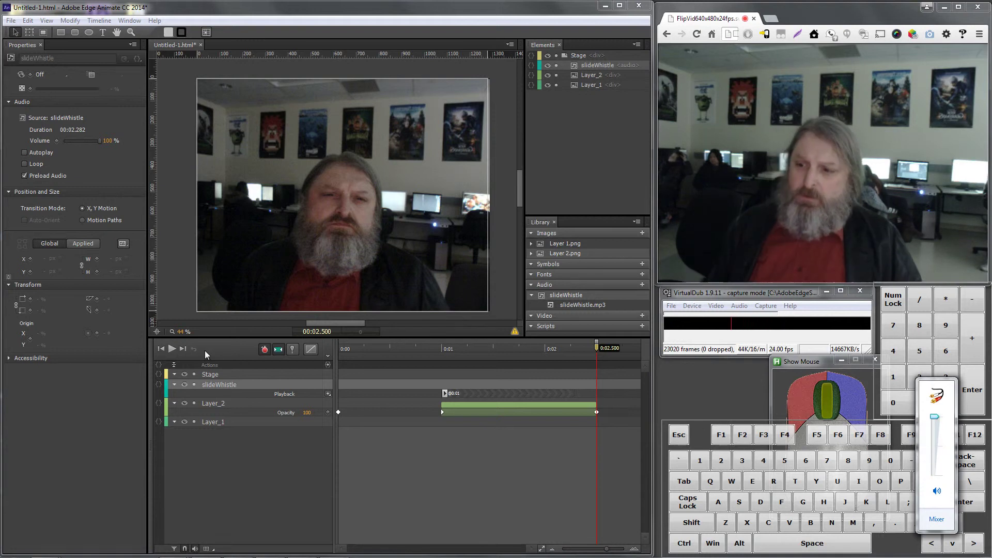
left_click(172, 349)
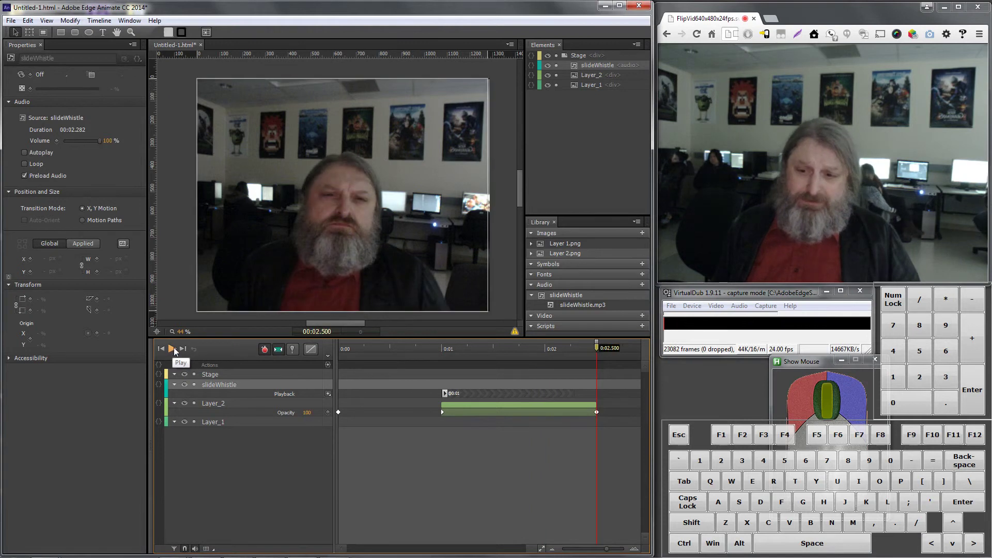
left_click(173, 350)
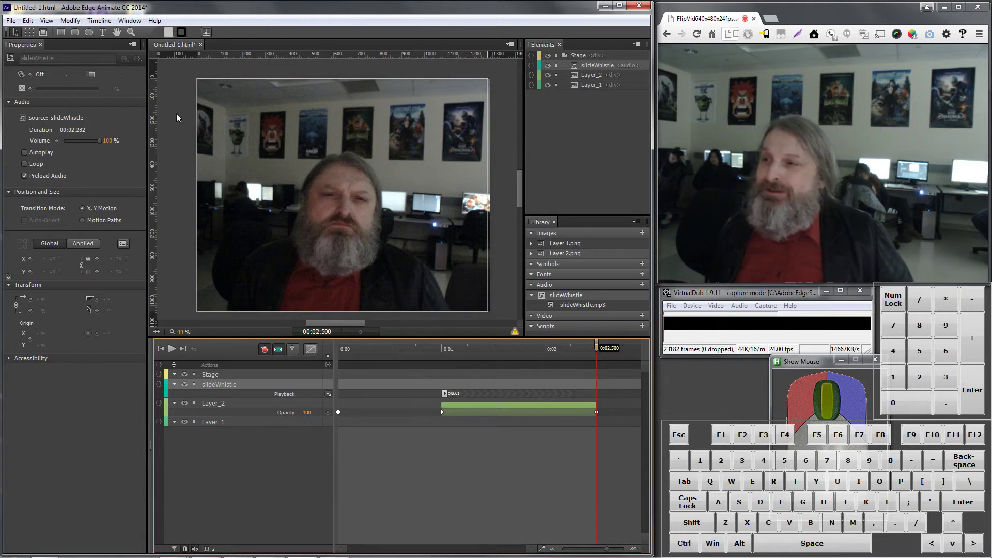
Step: Preview the animation in the web browser and return to Edge Animate
left_click(7, 21)
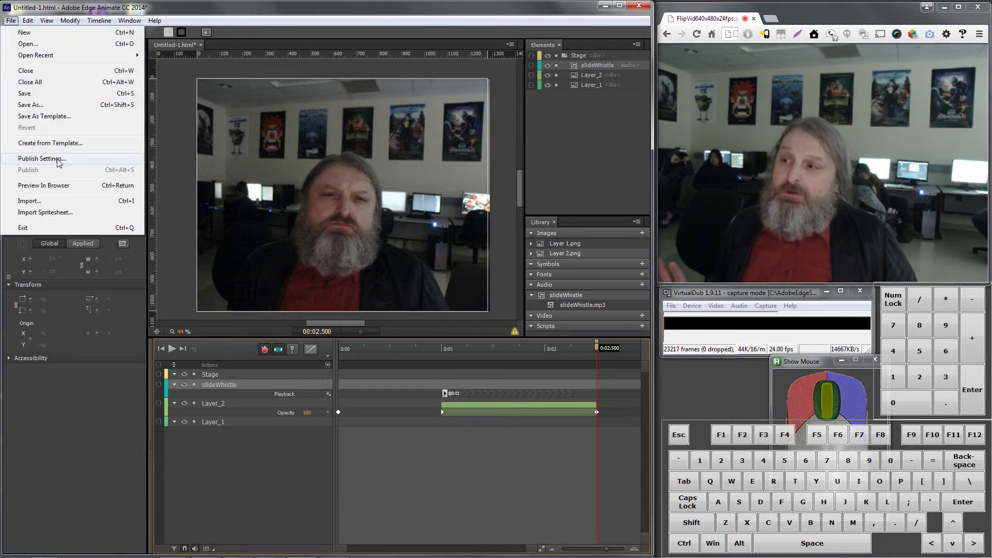
left_click(57, 187)
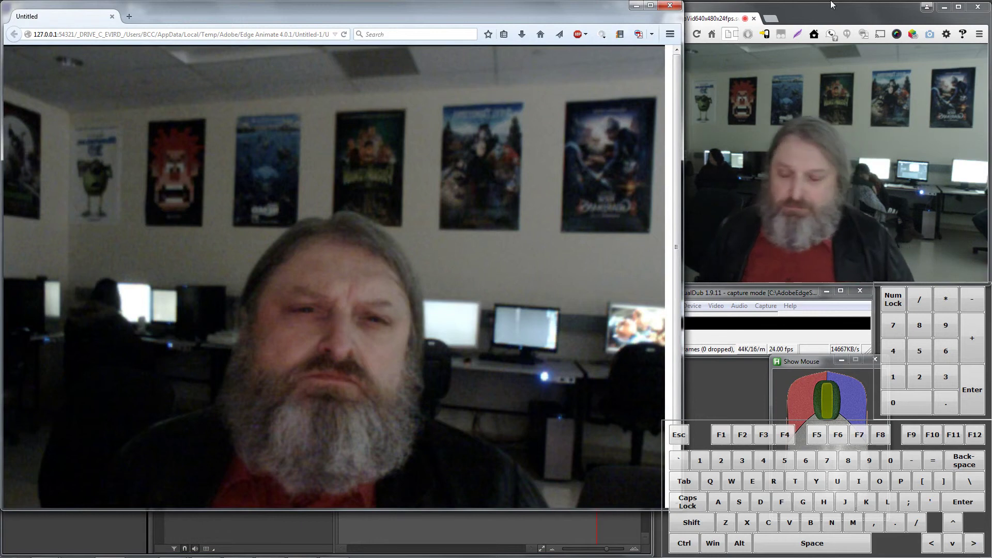
left_click(364, 522)
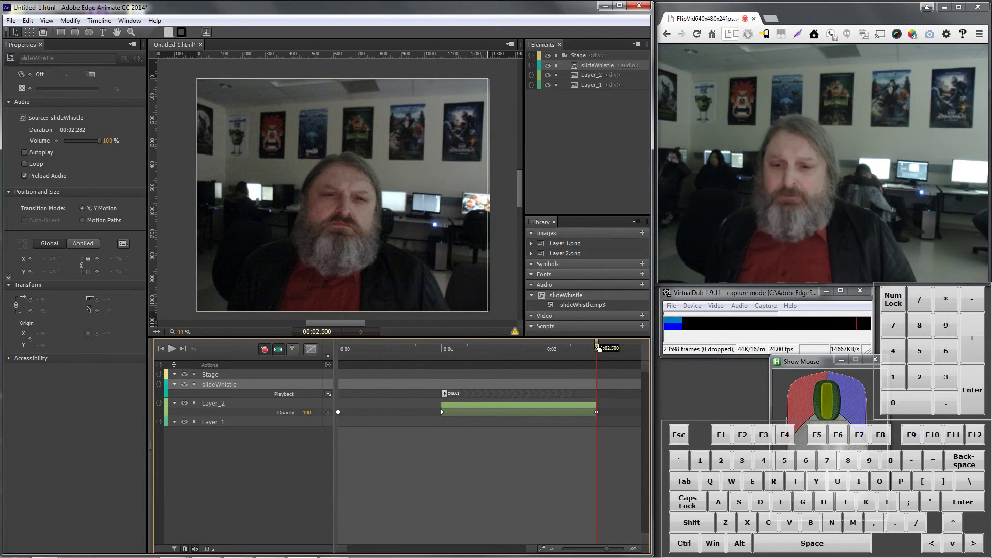
Step: Shorten Layer_2's opacity fade to end at about 1.5 seconds and move the playhead back to the start
left_click_drag(599, 348, 468, 349)
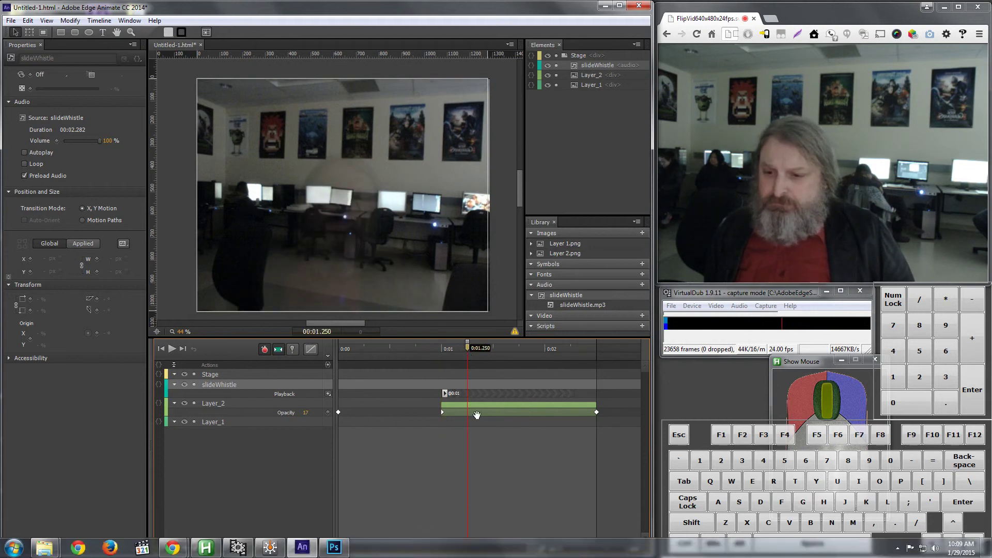
mouse_move(468, 348)
left_mouse_down()
mouse_move(336, 354)
mouse_move(558, 360)
mouse_move(410, 351)
mouse_move(462, 350)
left_mouse_up()
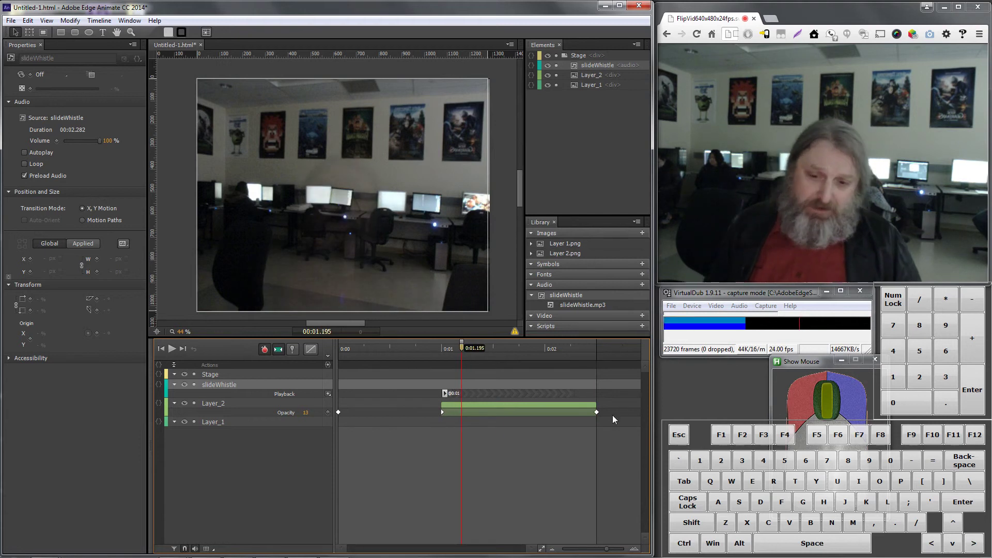
left_click_drag(597, 412, 492, 420)
left_click_drag(462, 351, 268, 337)
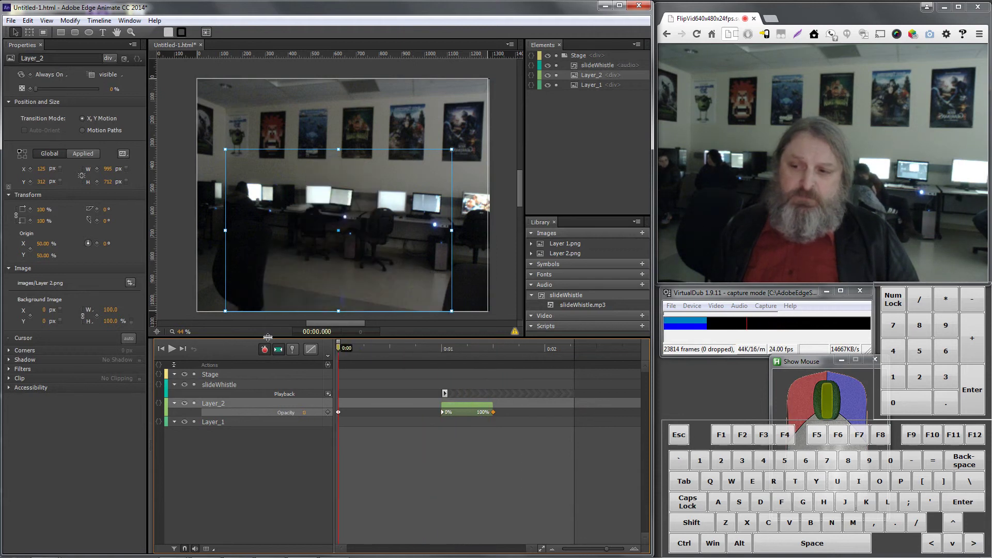
Step: Preview the shortened fade in the web browser, reload the page to replay it, and close the preview
left_click(11, 20)
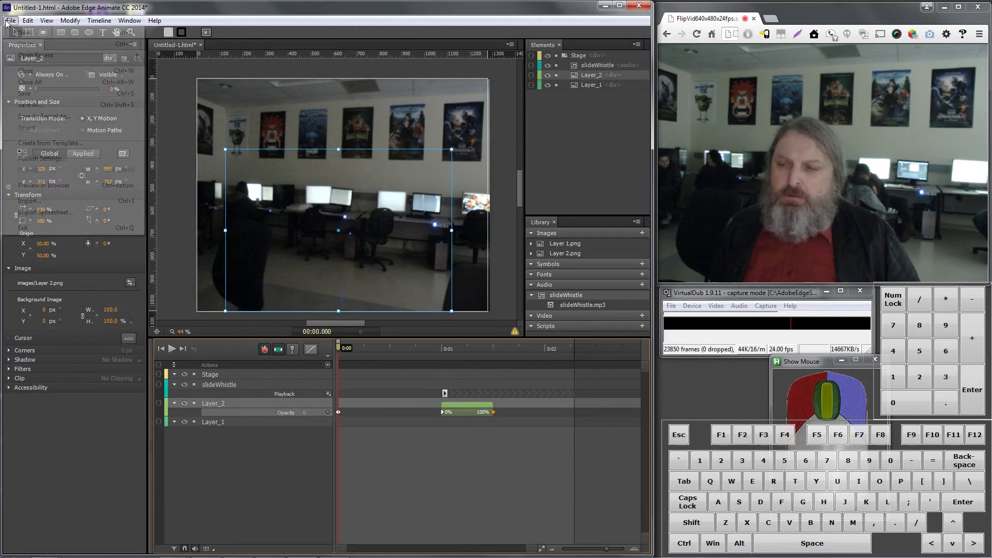
left_click(55, 184)
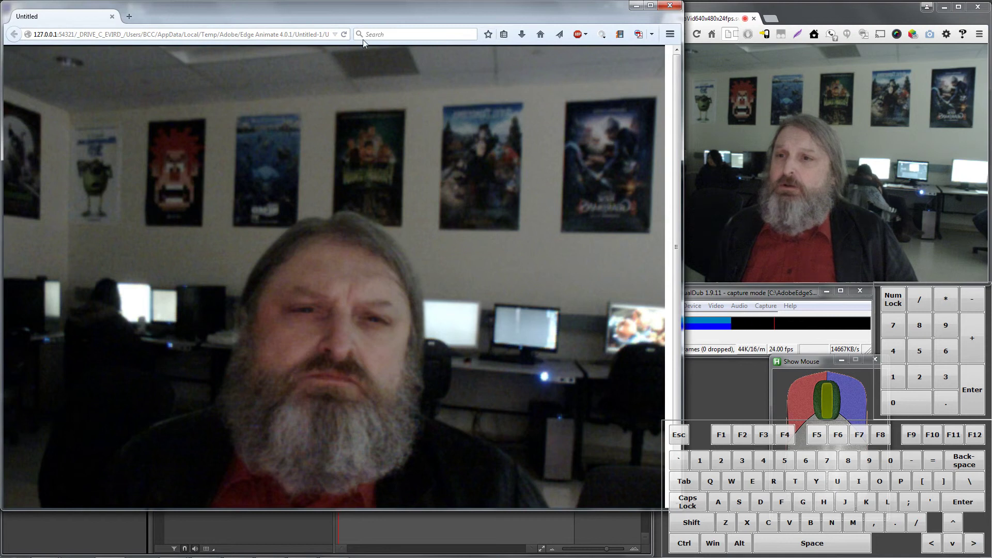
left_click(344, 35)
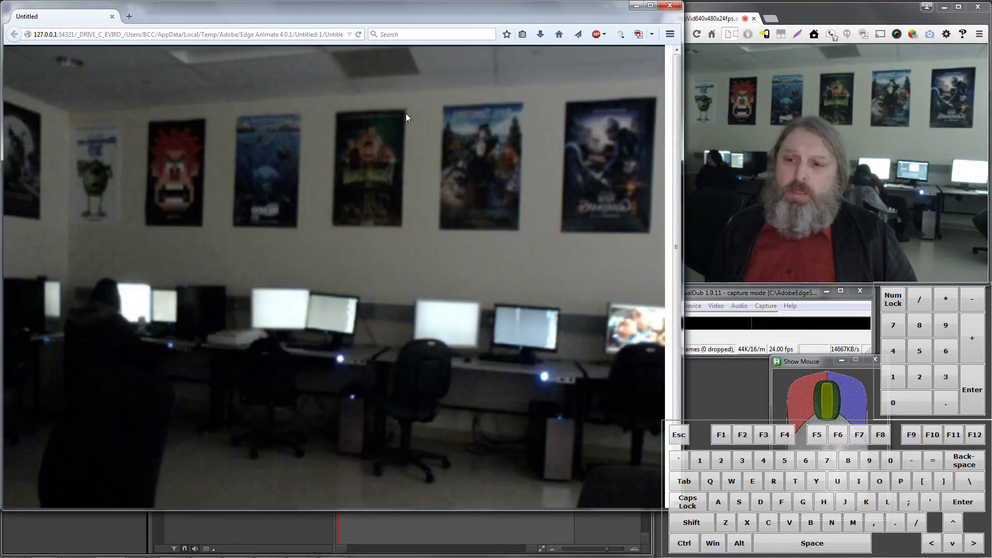
left_click(672, 6)
Step: Shorten Layer_2's opacity fade to end at about 1.25 seconds and check it in a browser preview
left_click_drag(494, 414, 485, 413)
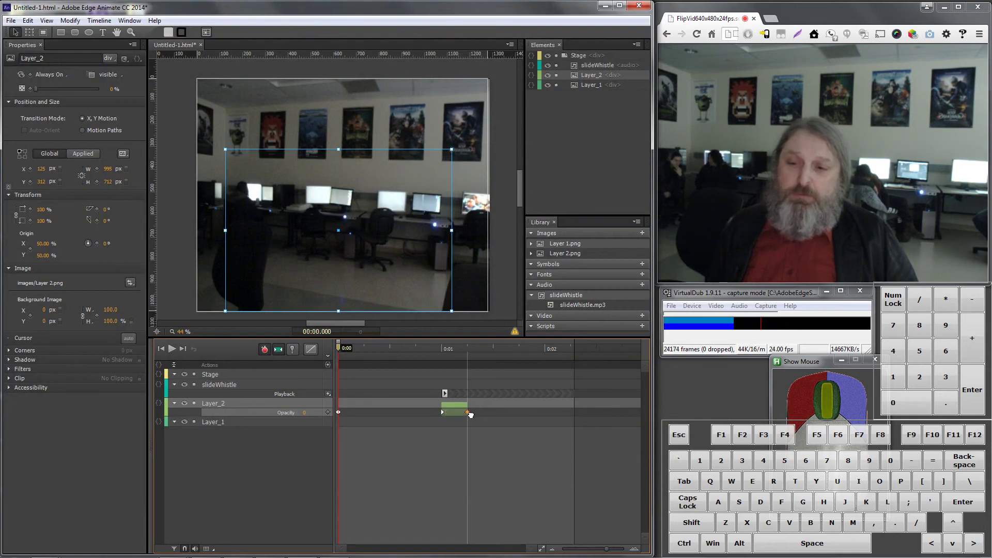
left_click(11, 21)
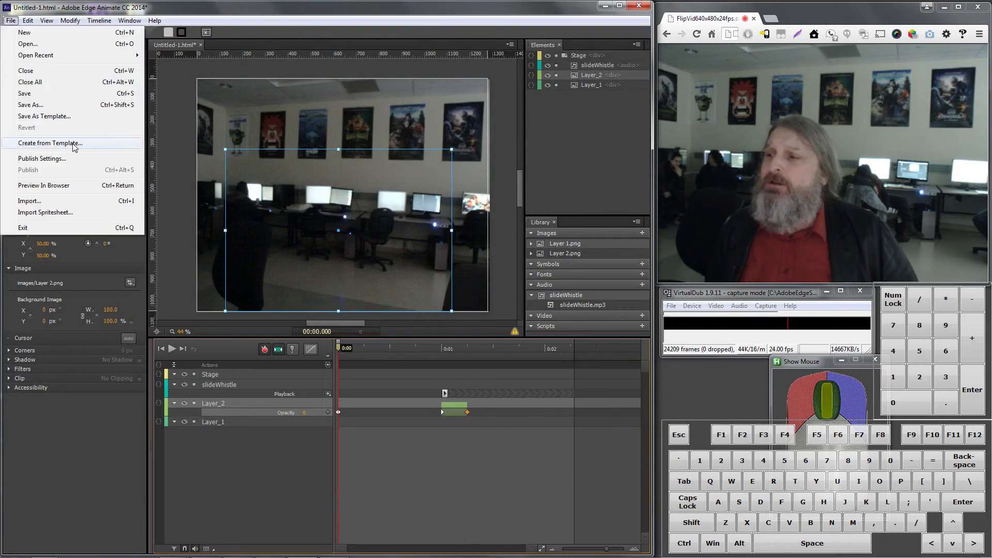
left_click(73, 189)
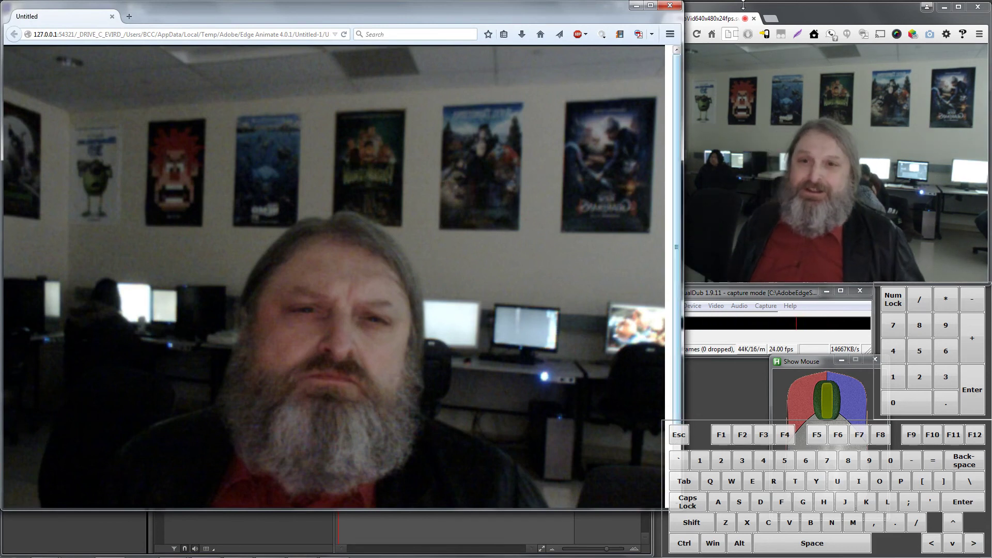
left_click(672, 5)
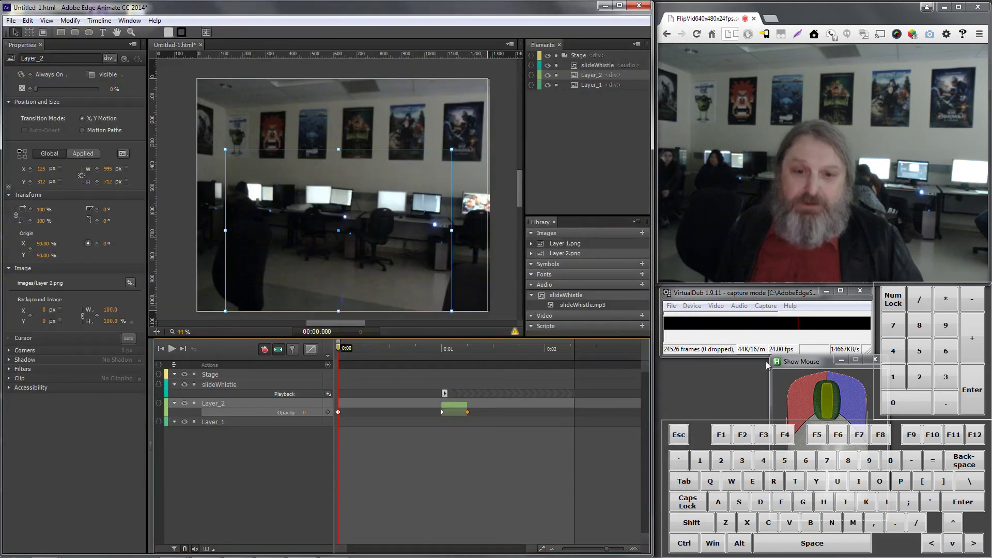